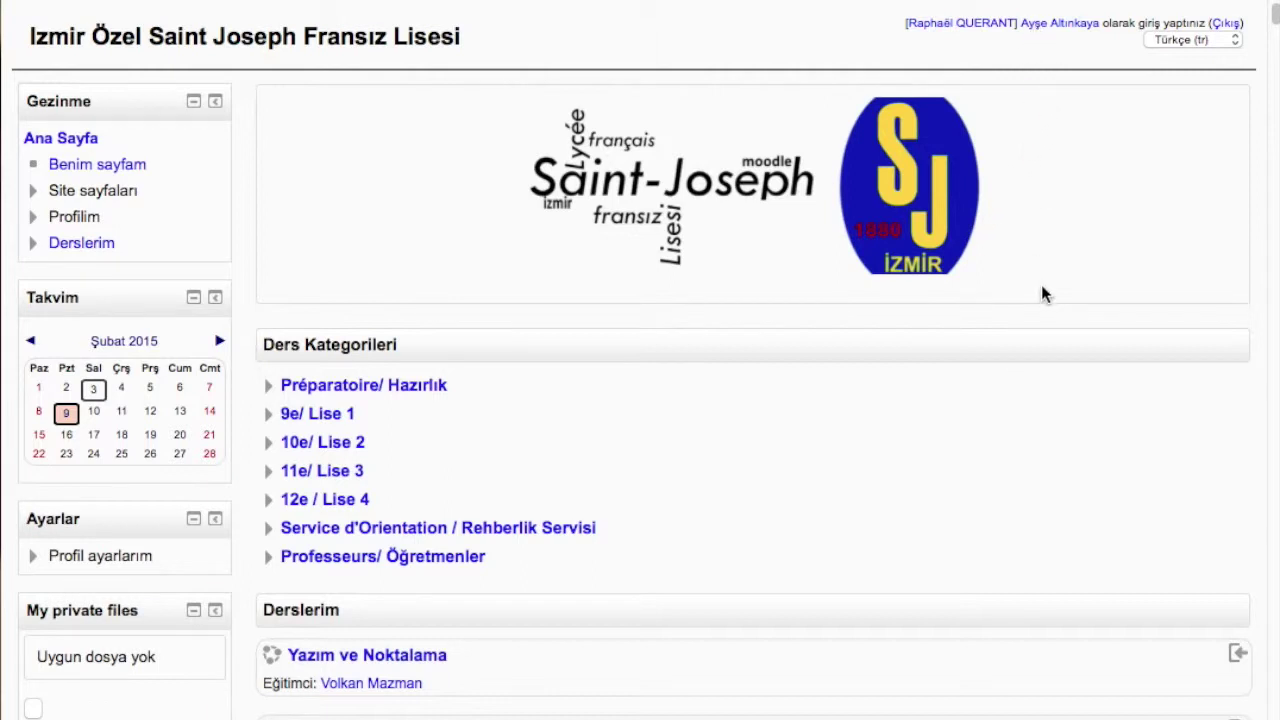
Choose Français (fr) from the language menu at the top right
click(1224, 41)
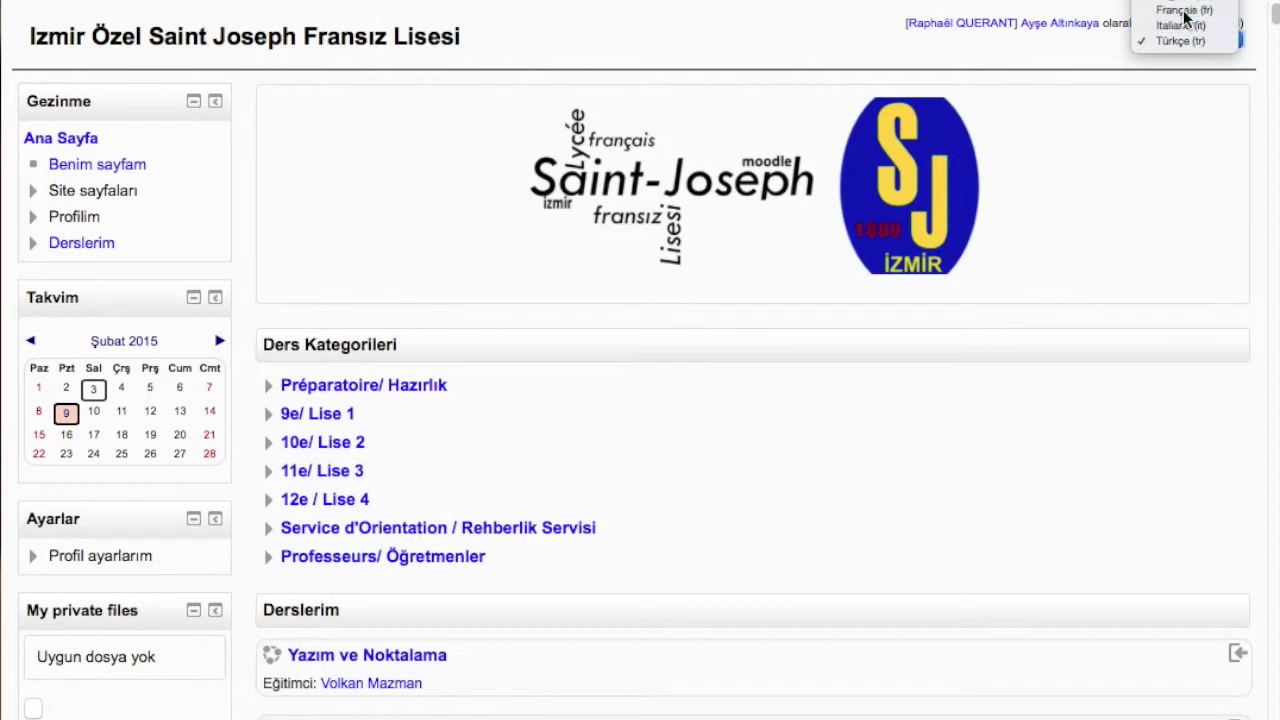
click(1092, 155)
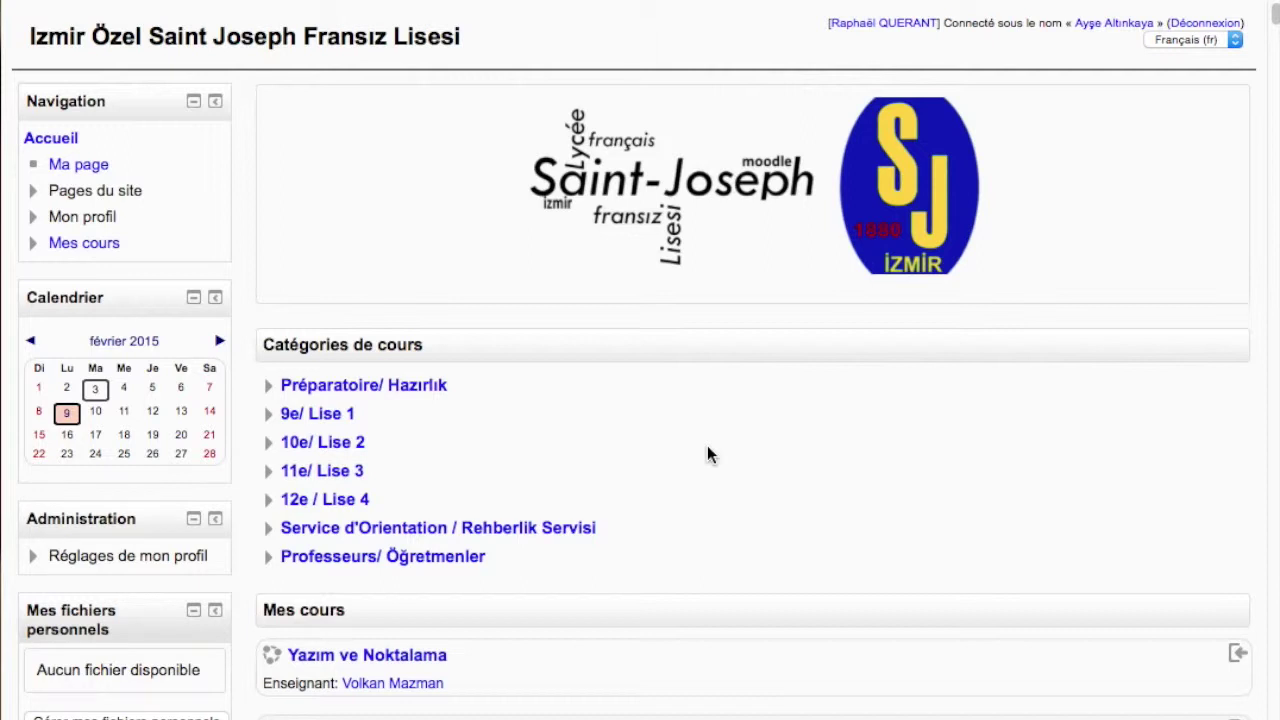
Scroll the home page and bring up the day-9 events popup in the Calendrier block
scroll(648, 438, down, 3)
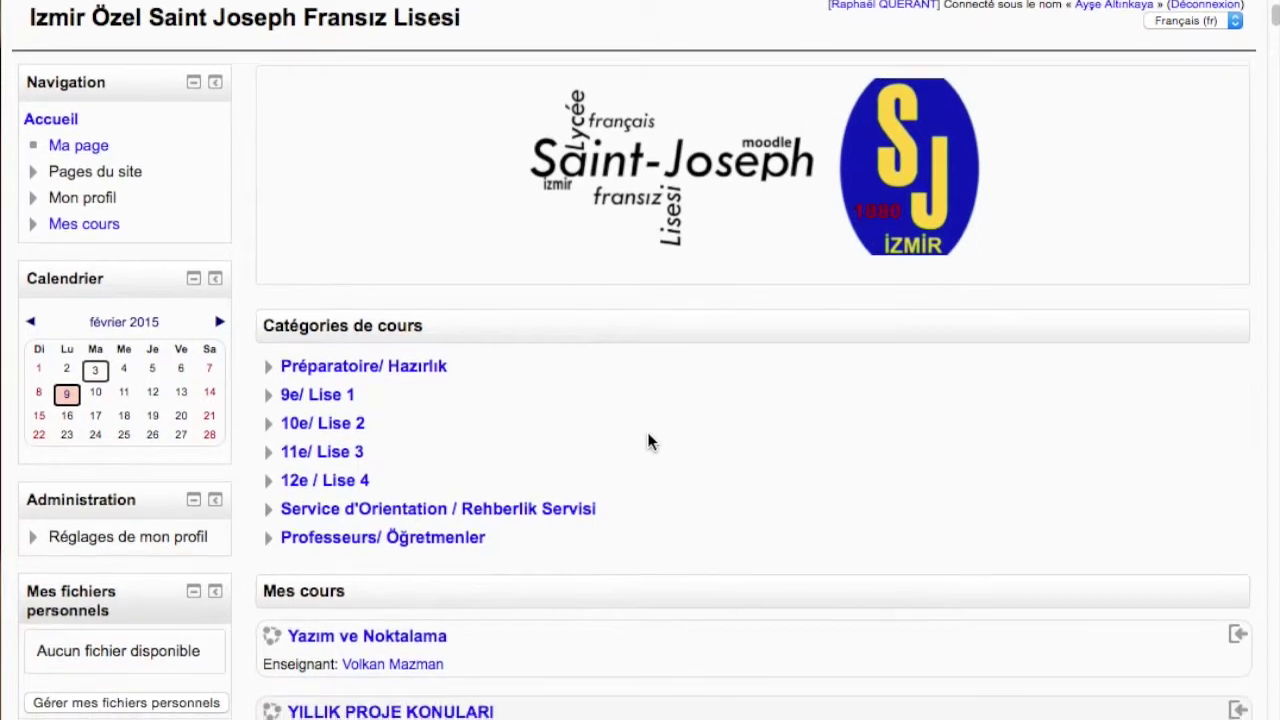
scroll(647, 432, down, 1)
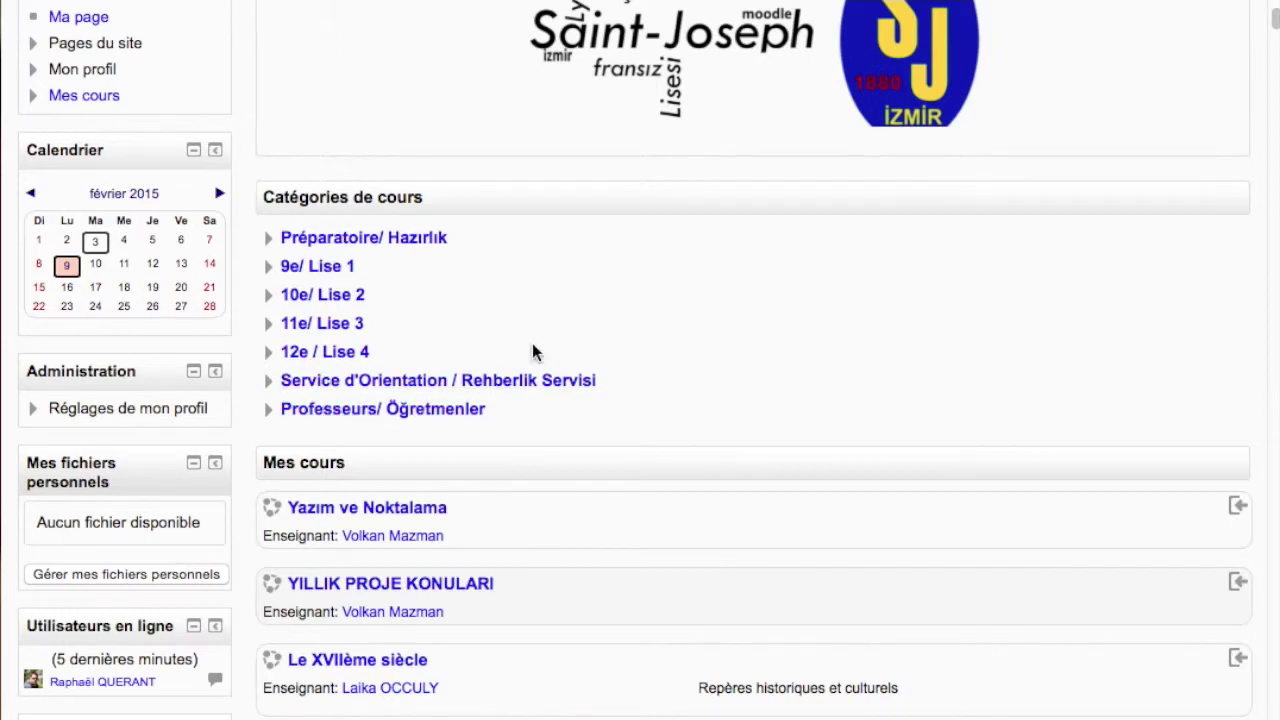
scroll(628, 337, up, 3)
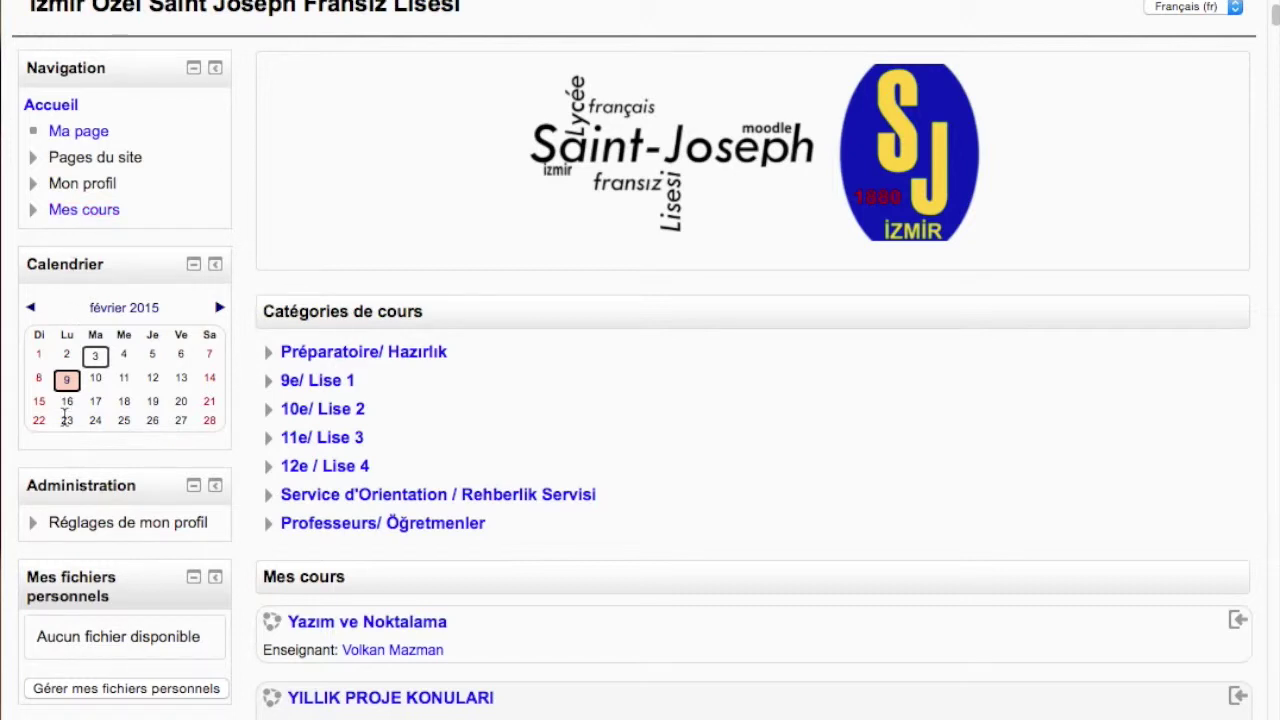
mouse_move(66, 379)
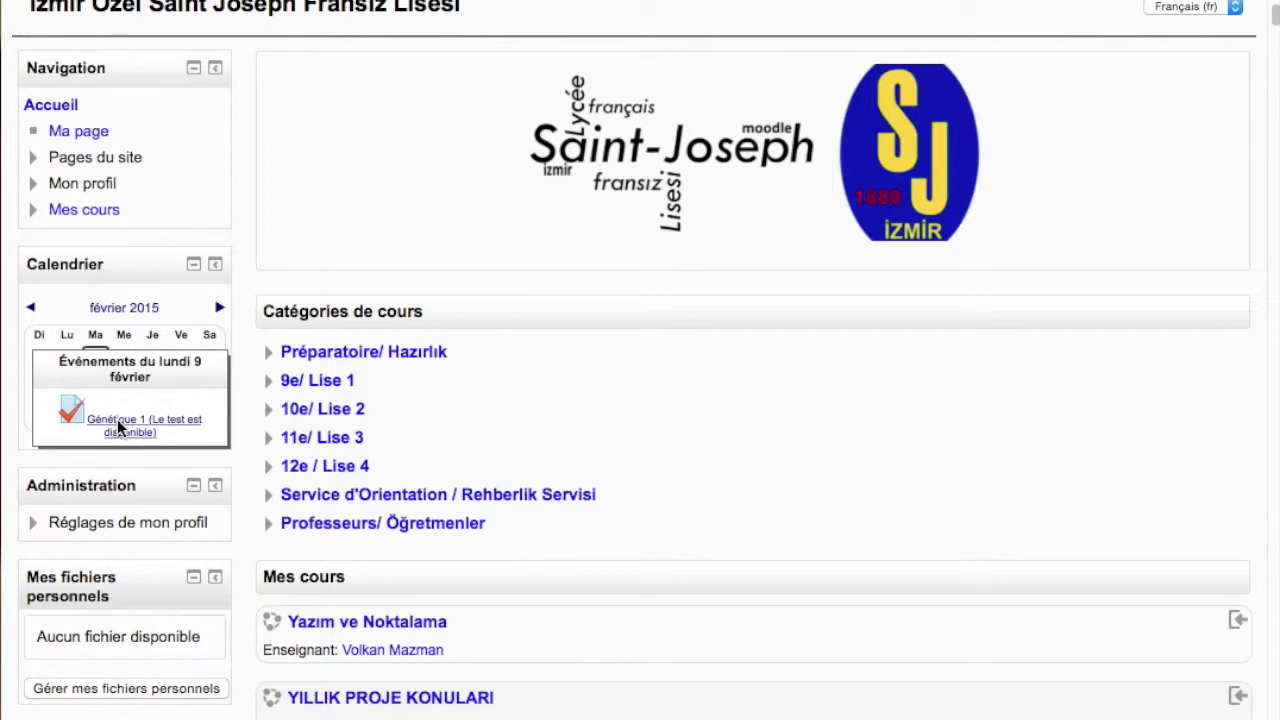
Open the Génétique 1 test from the day-9 popup in the 9 February 2015 day view
click(117, 419)
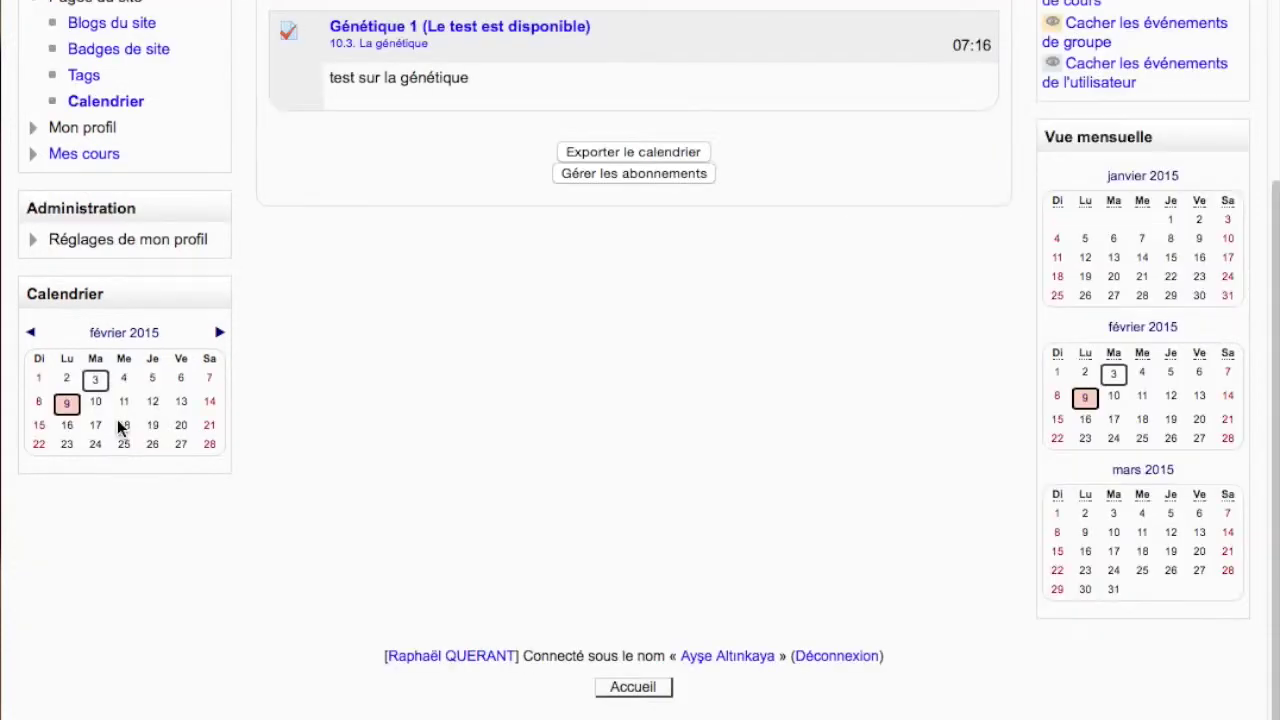
scroll(838, 365, up, 3)
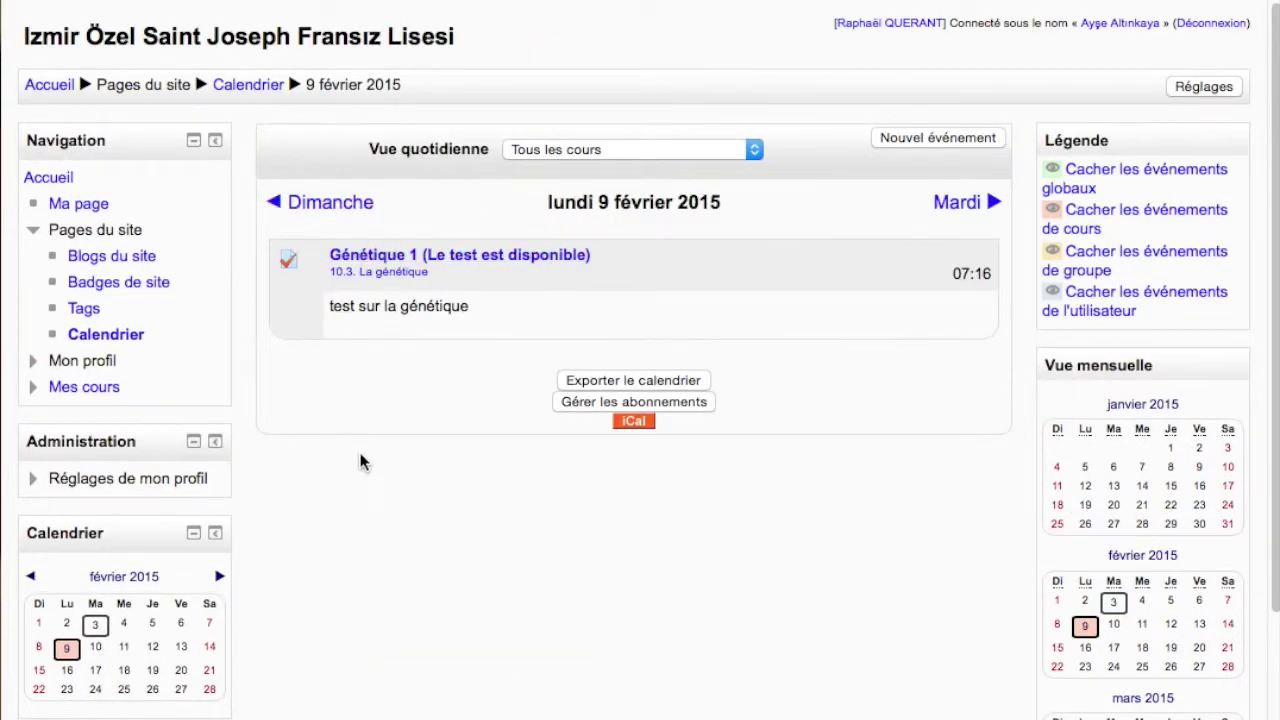
scroll(365, 457, down, 1)
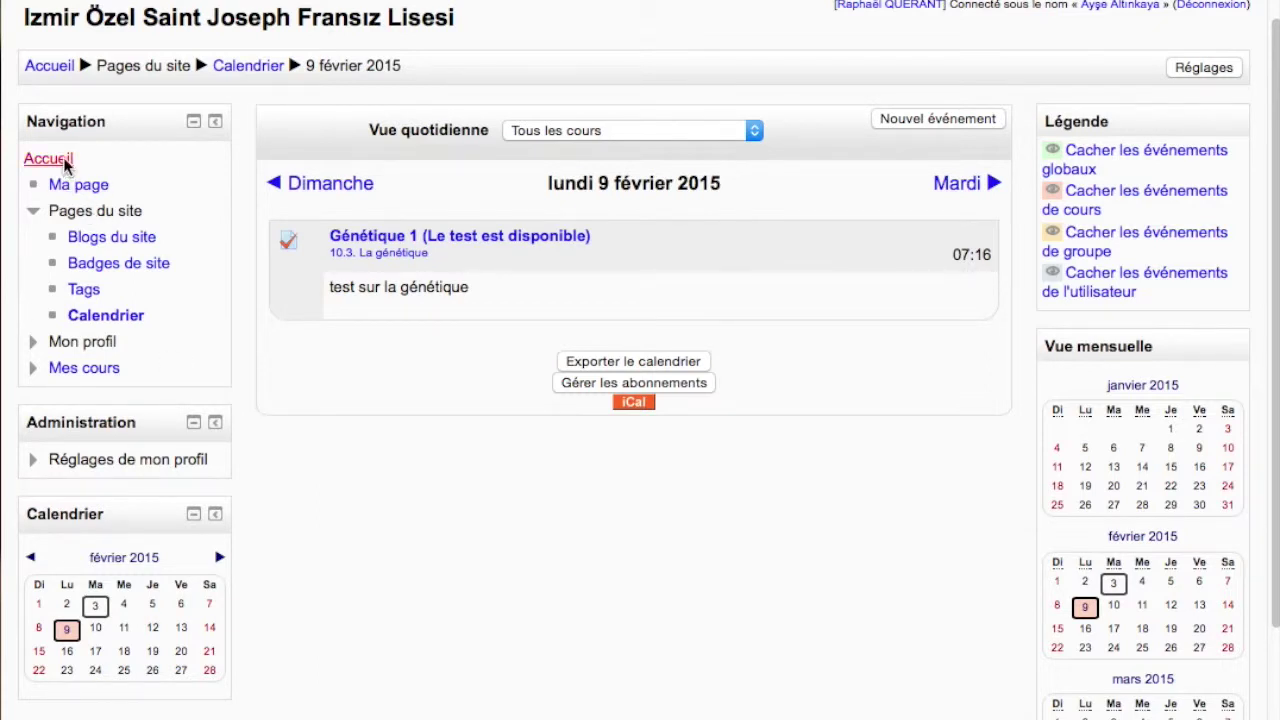
Go back to the Accueil home page and scroll down to the course list
click(52, 159)
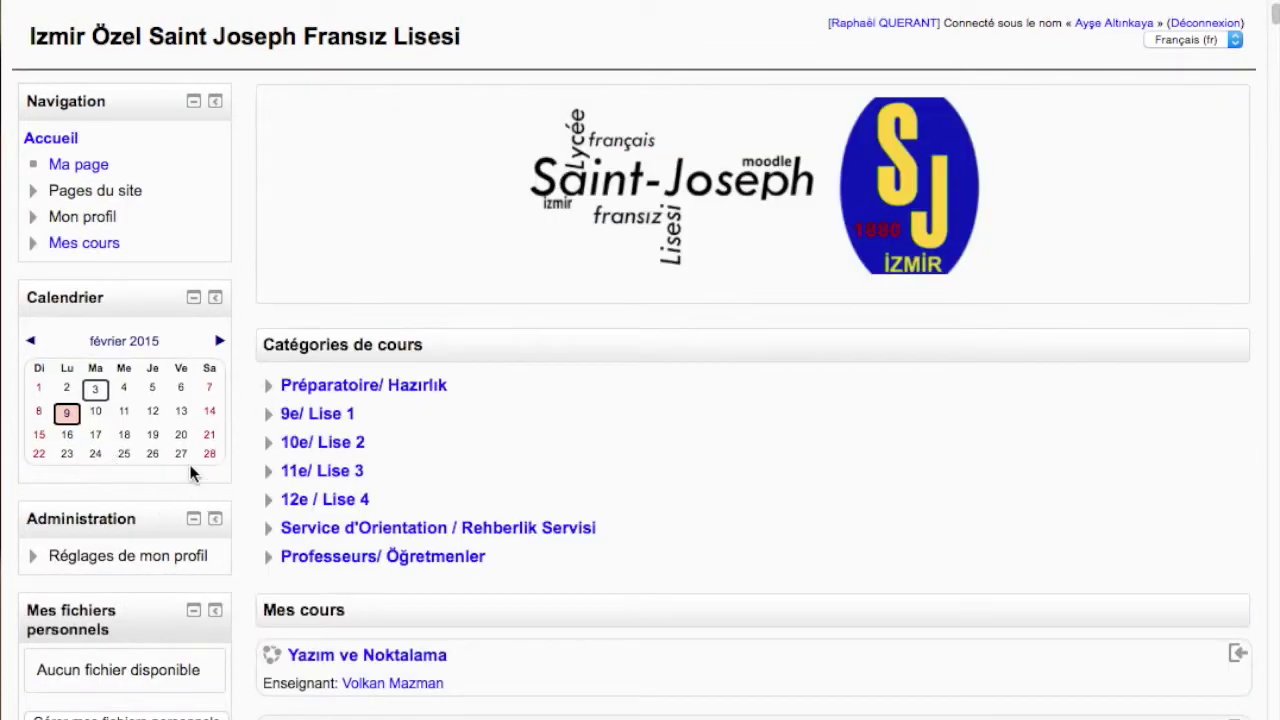
scroll(195, 473, down, 3)
scroll(195, 473, down, 3)
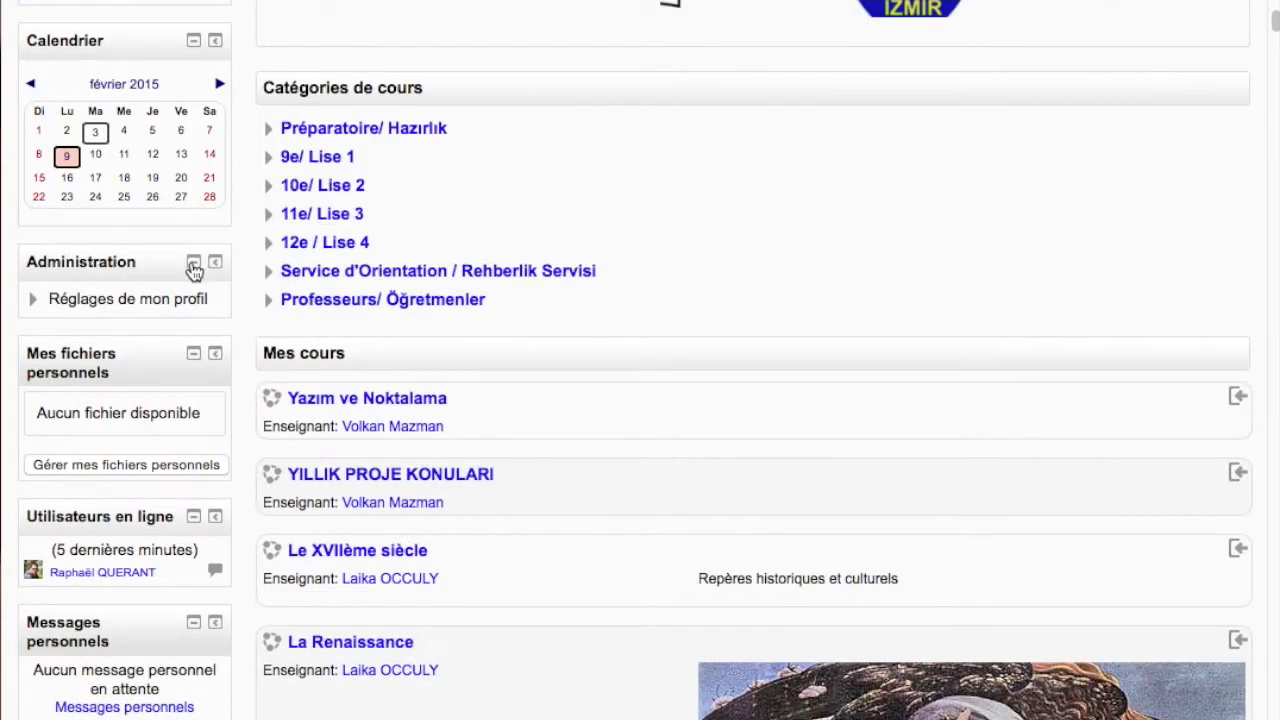
scroll(100, 306, down, 4)
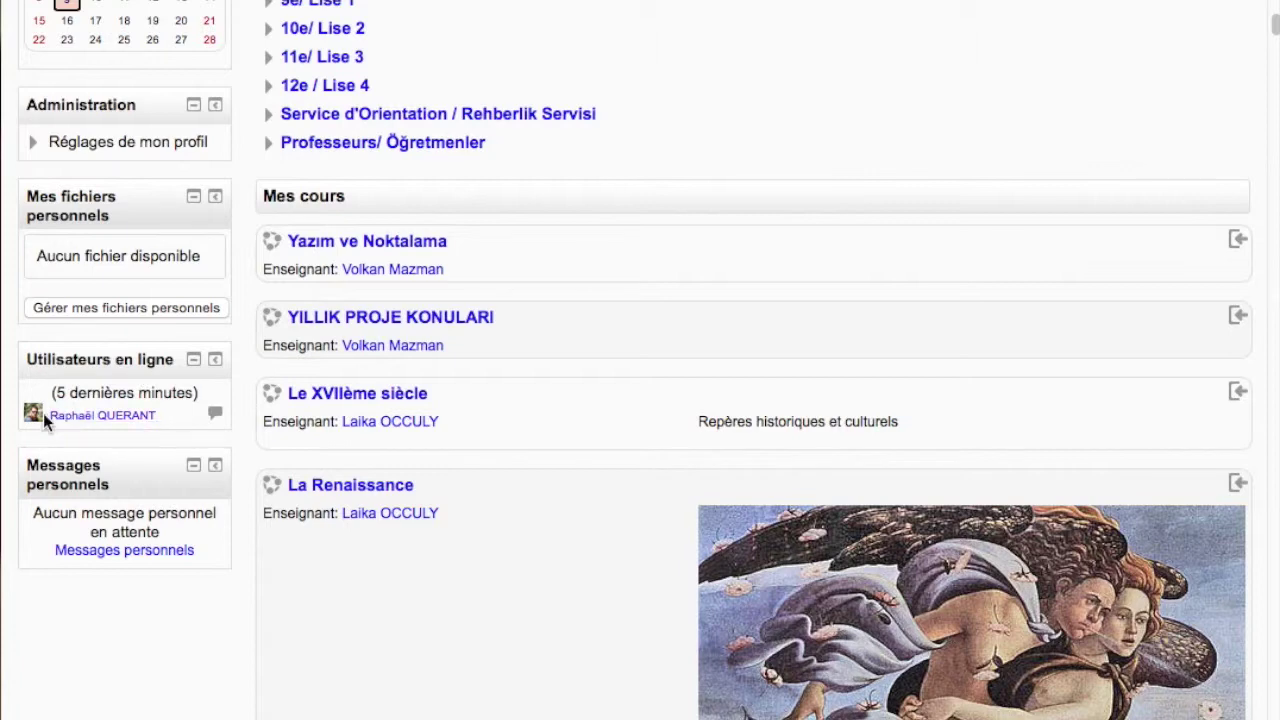
Start a personal message to the online user, then switch to Recherche
click(215, 415)
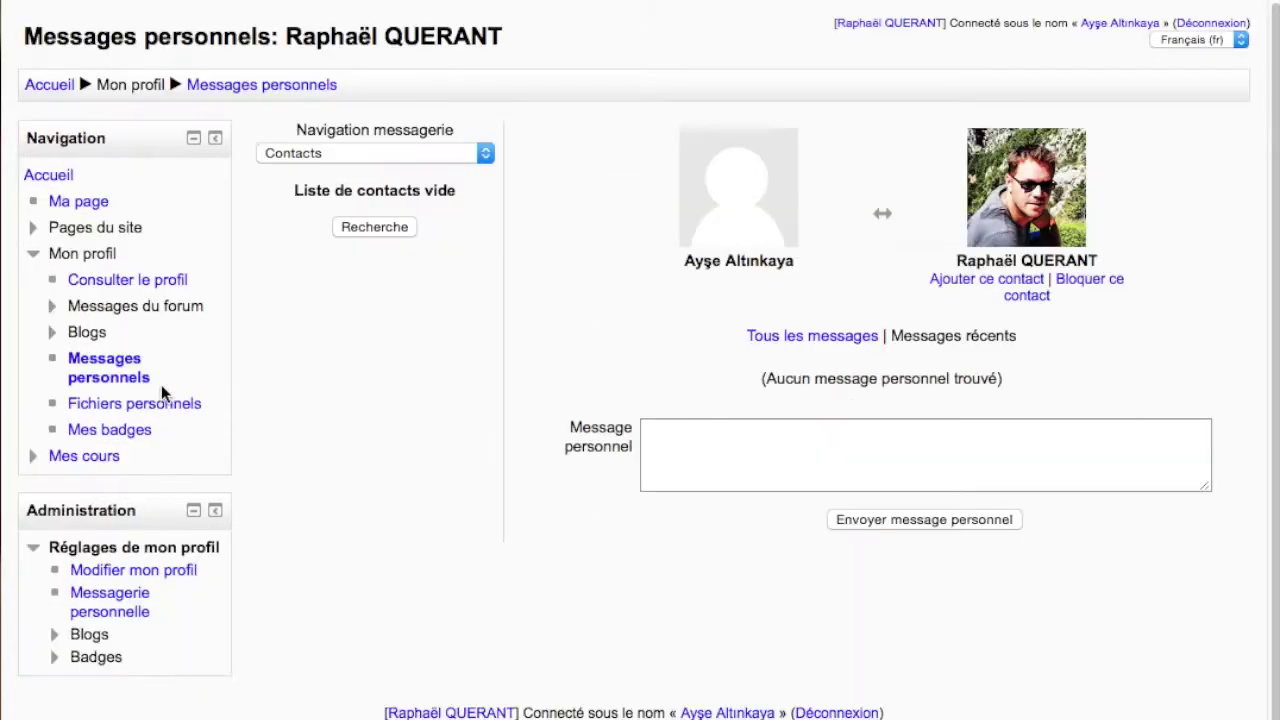
click(690, 443)
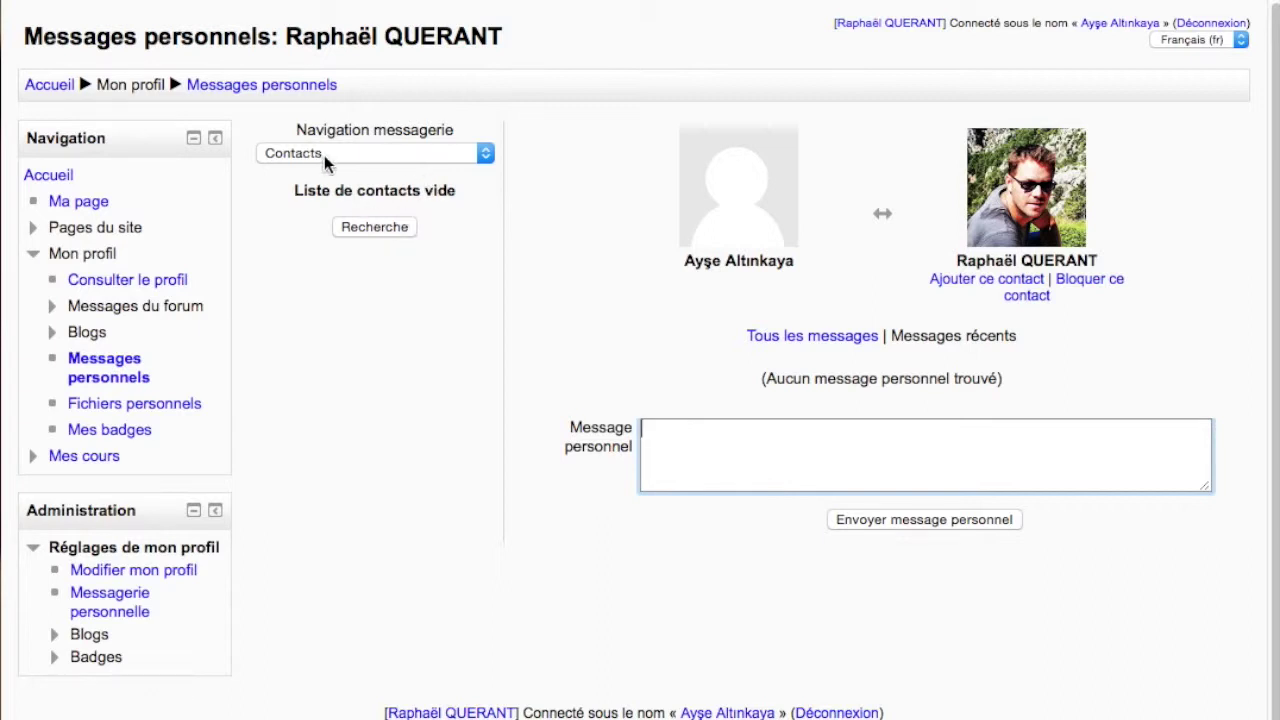
click(372, 228)
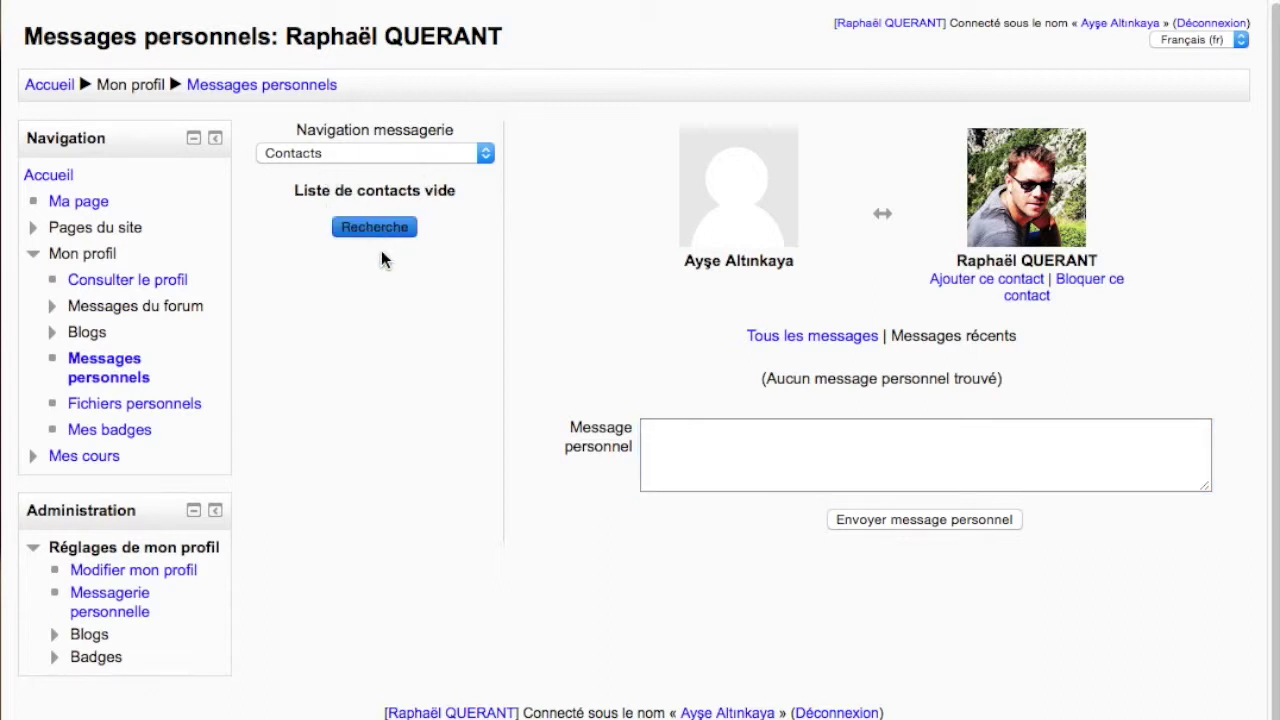
Search for the student by name with Rechercher des personnes et des messages
click(628, 140)
text(idil)
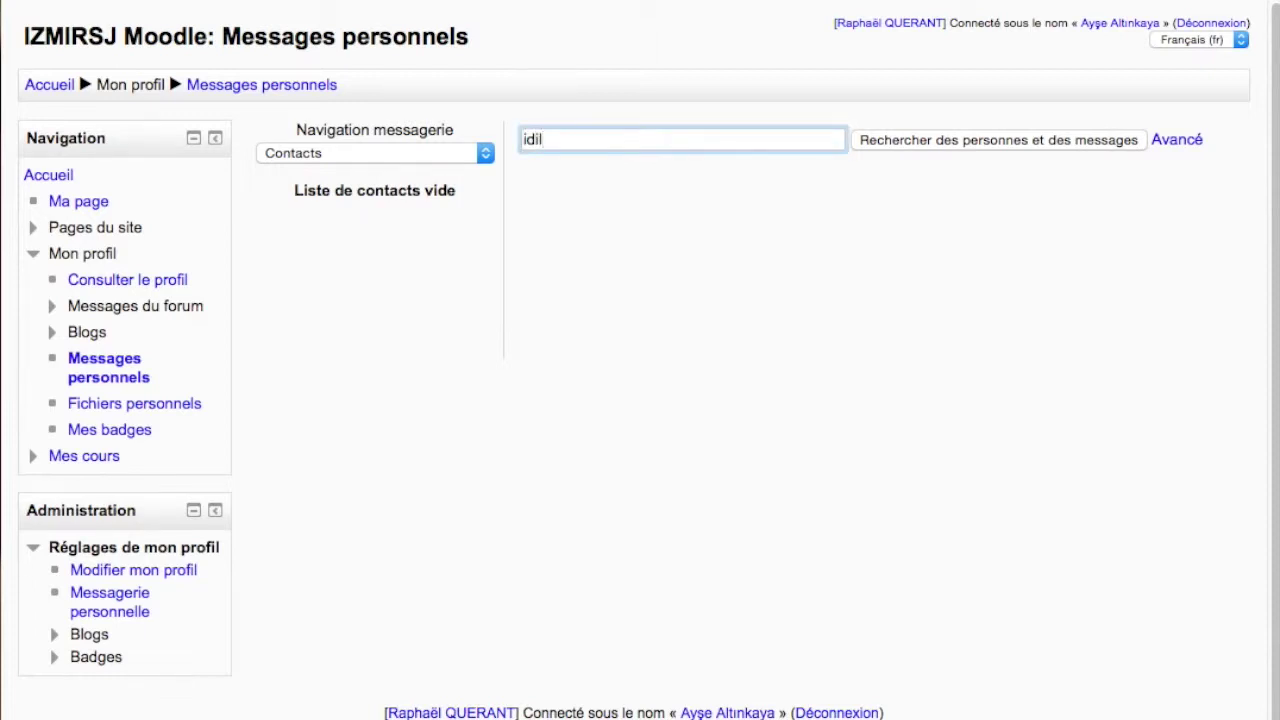
click(1058, 143)
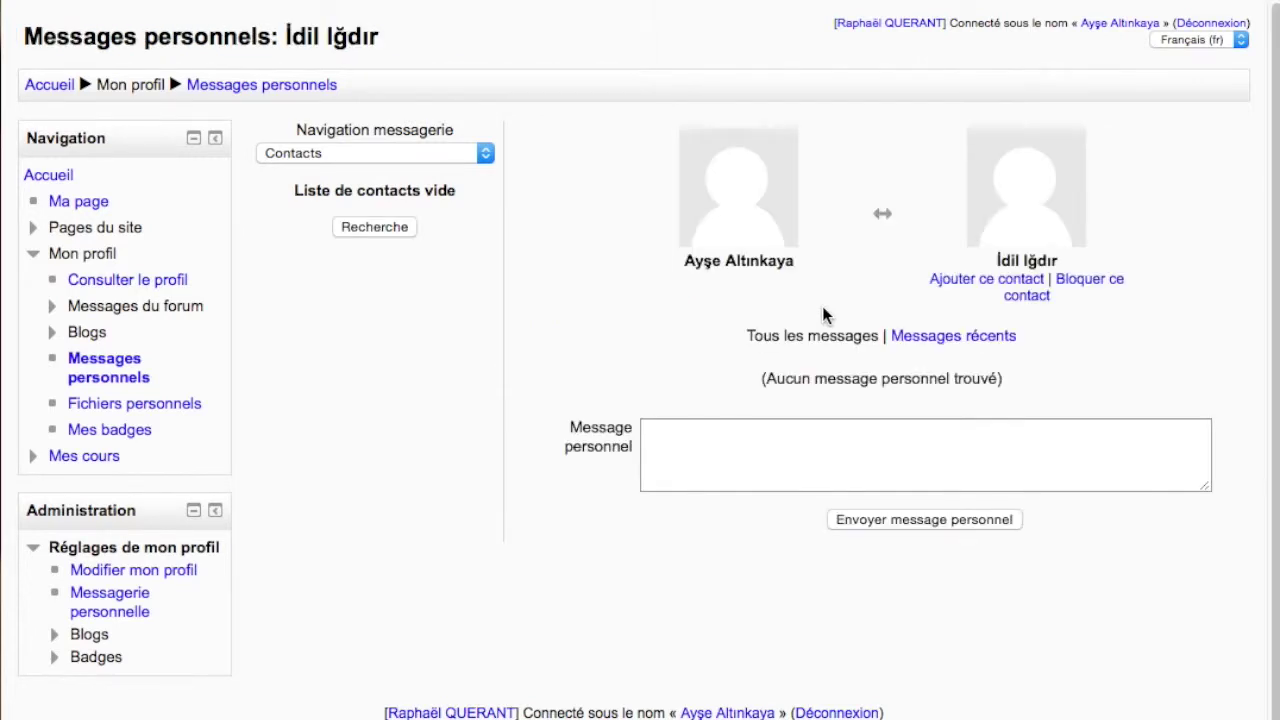
Select the student's Message personnel box, then leave via the Accueil breadcrumb
click(723, 443)
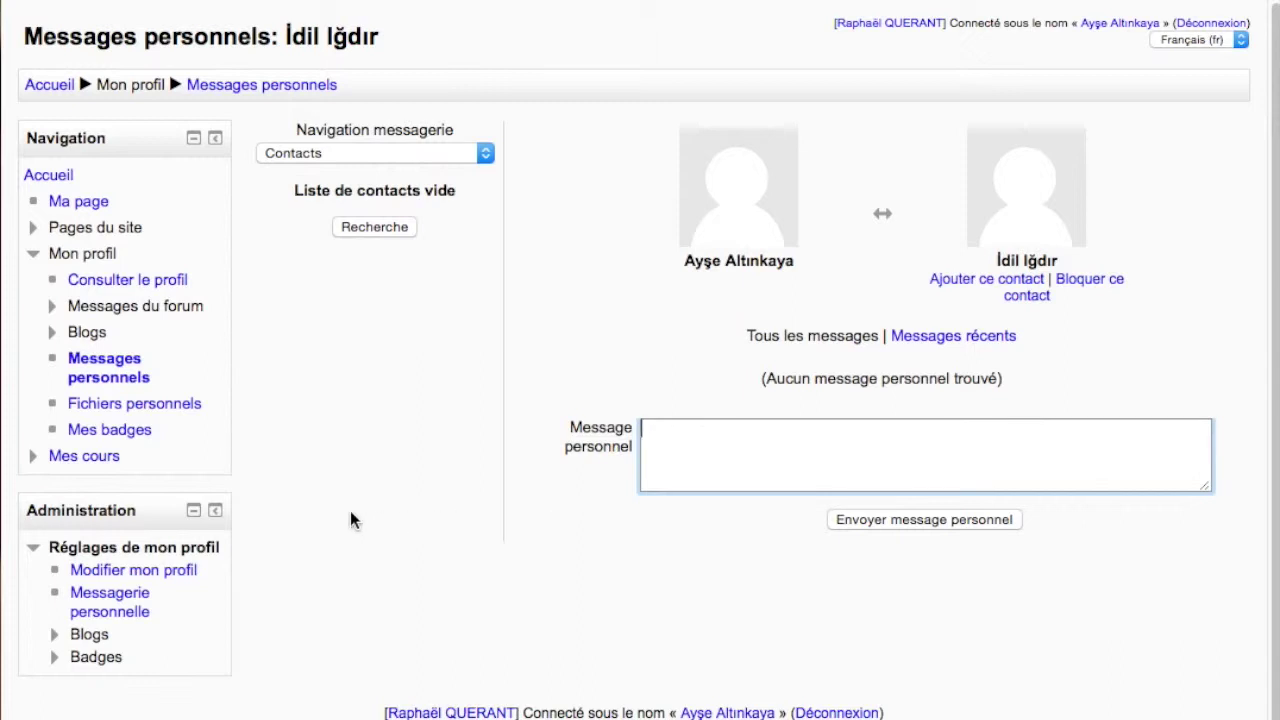
click(38, 88)
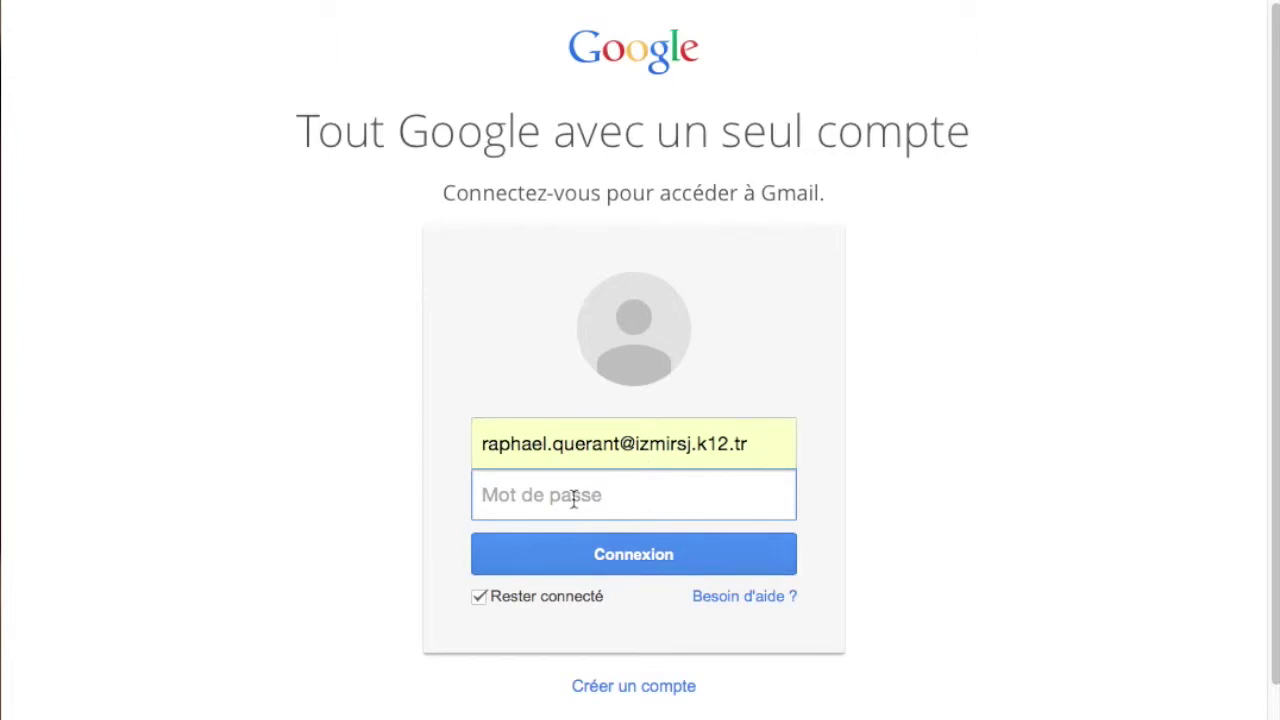
Sign in to Google with the pre-filled school e-mail and the account password
click(497, 446)
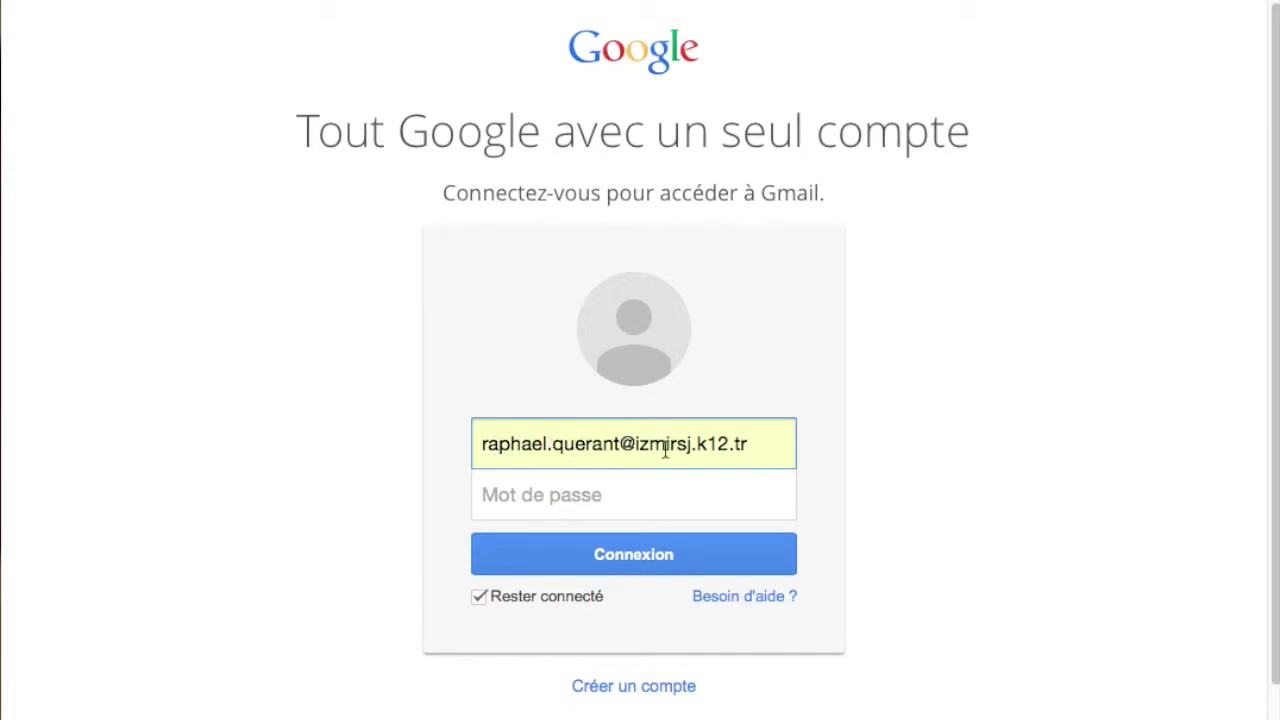
click(500, 498)
text(•••••••••••••)
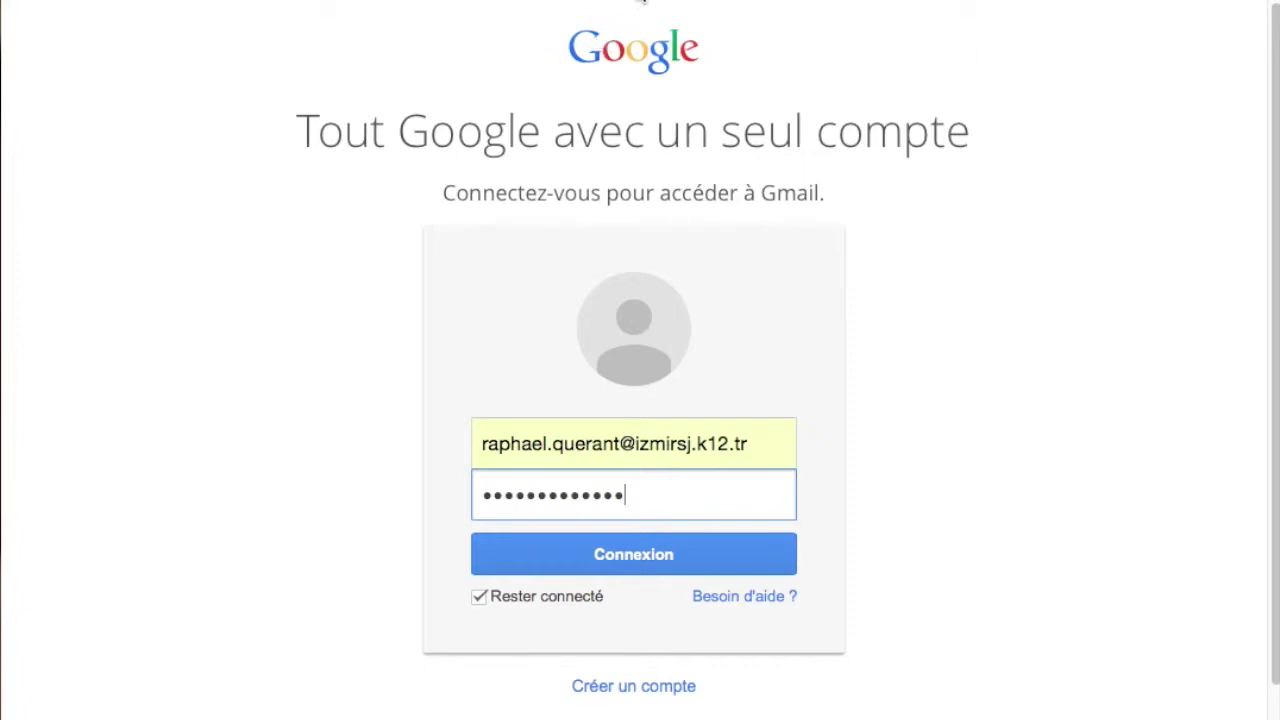
key(Return)
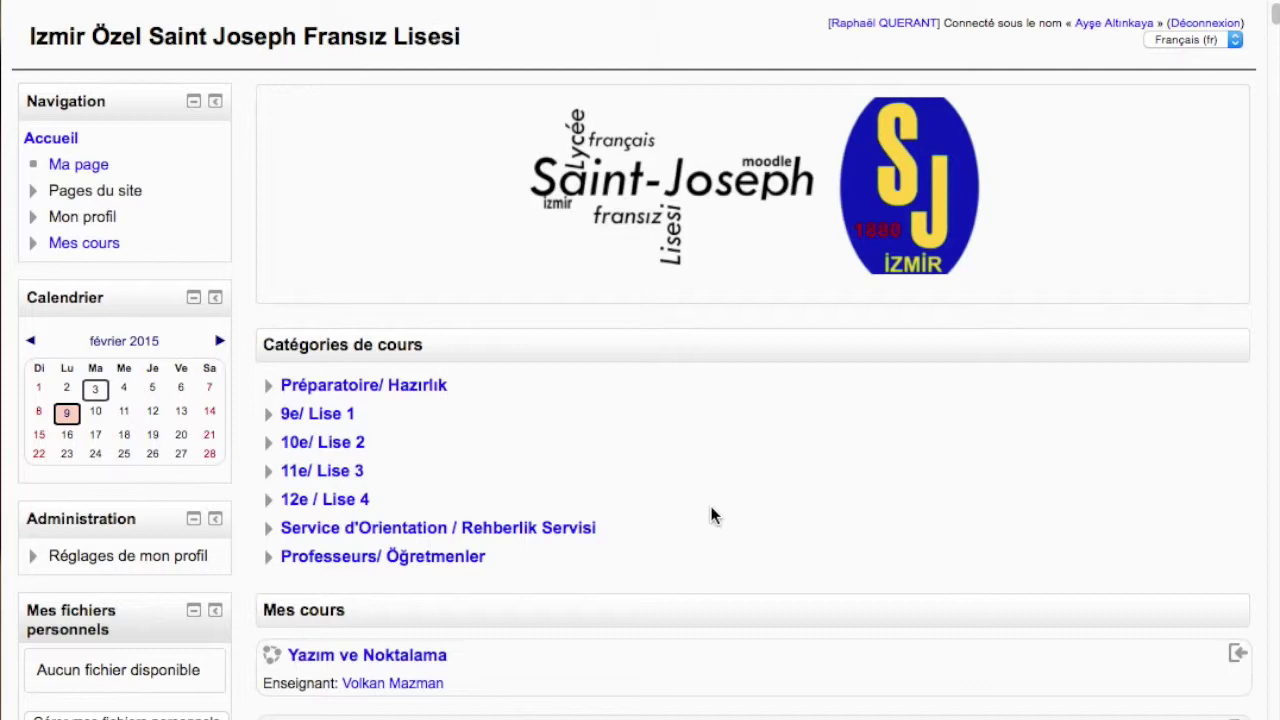
scroll(712, 535, down, 3)
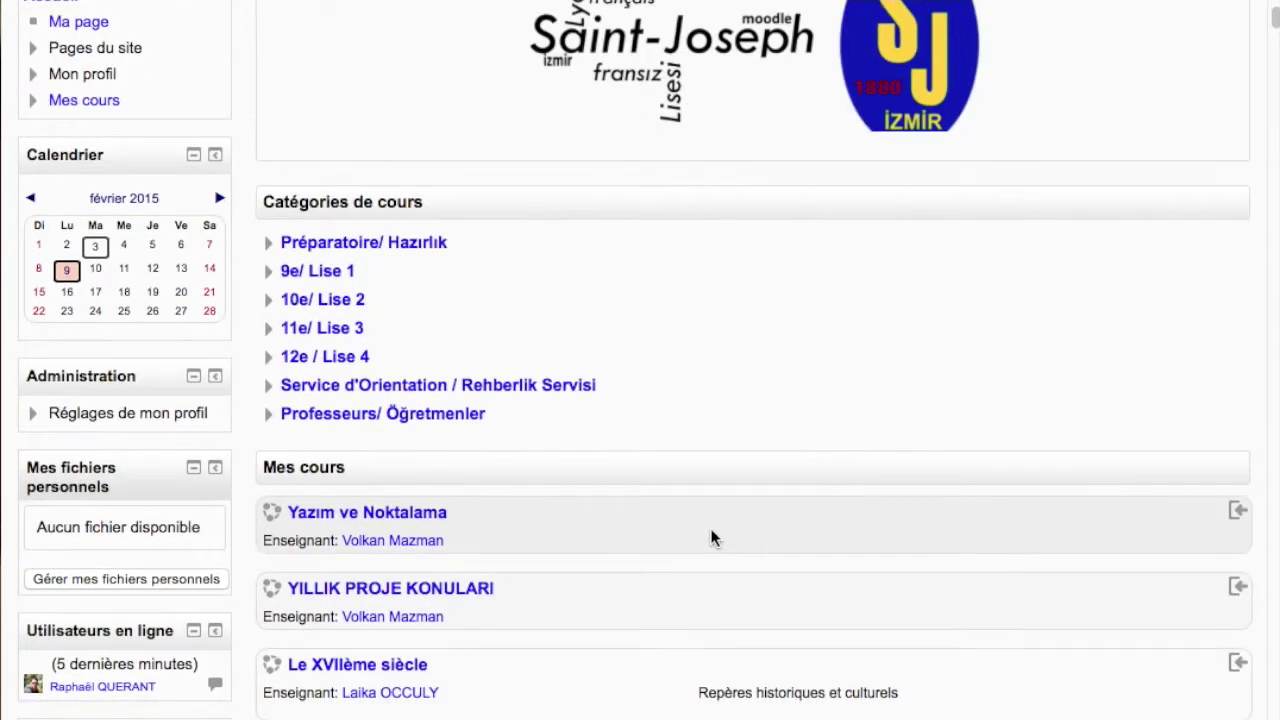
scroll(712, 538, down, 6)
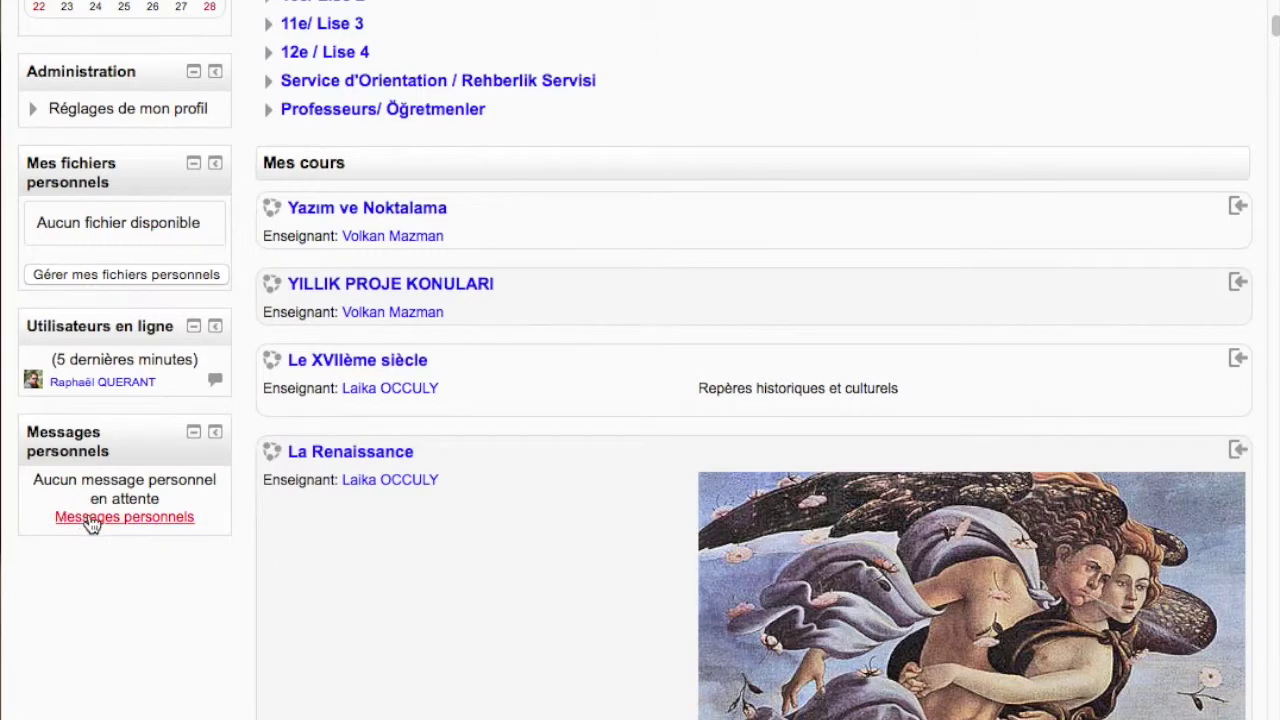
scroll(90, 522, up, 4)
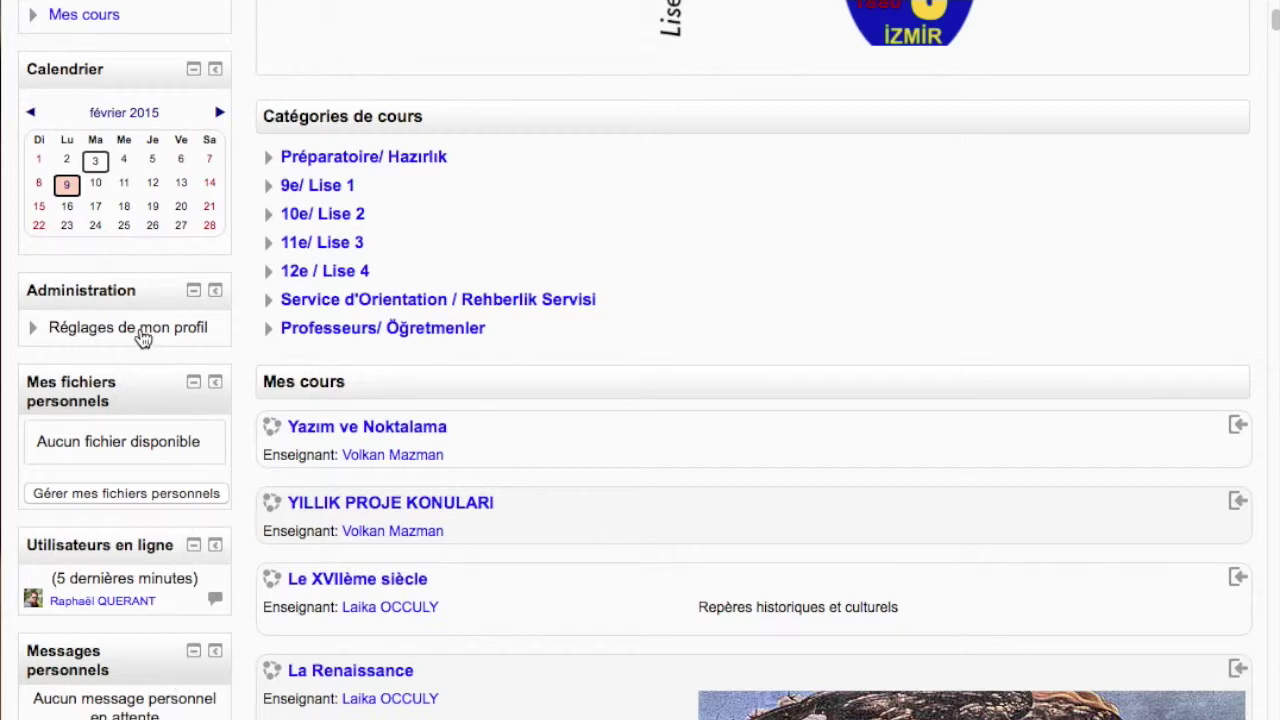
scroll(140, 372, up, 5)
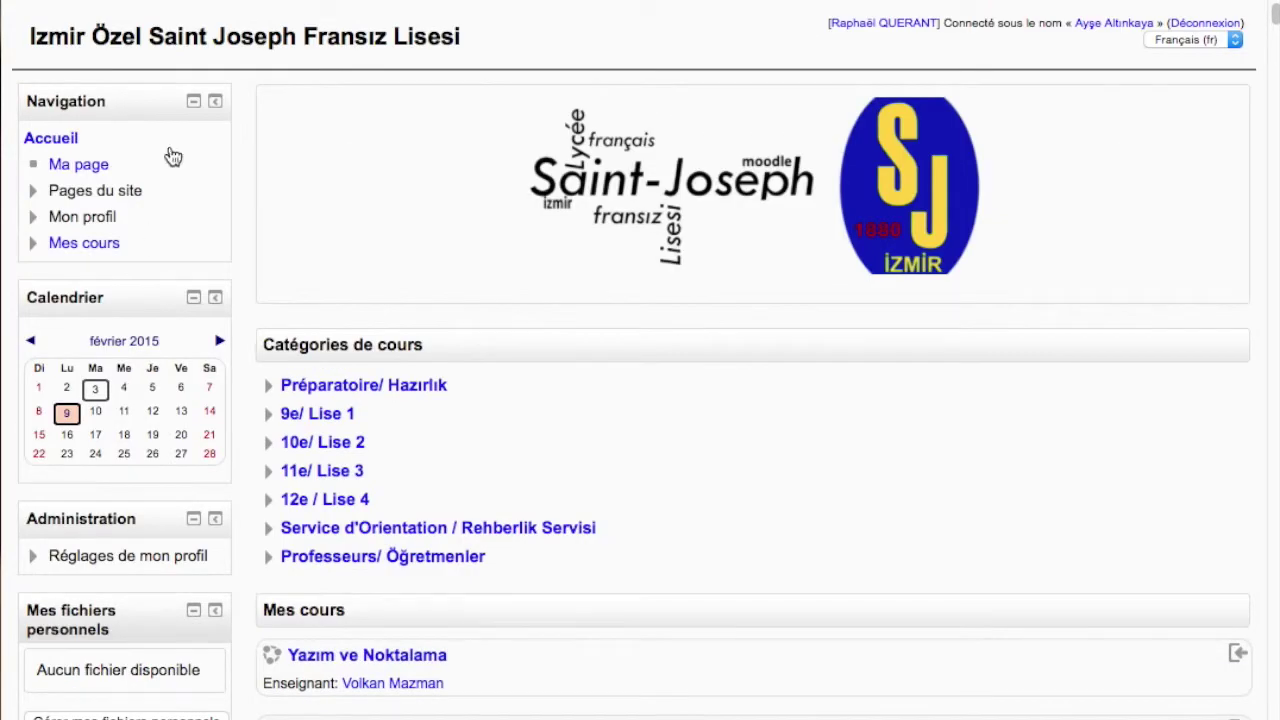
Collapse Navigation, Calendrier, Administration, Mes fichiers personnels, Utilisateurs en ligne and Messages personnels blocks
click(194, 103)
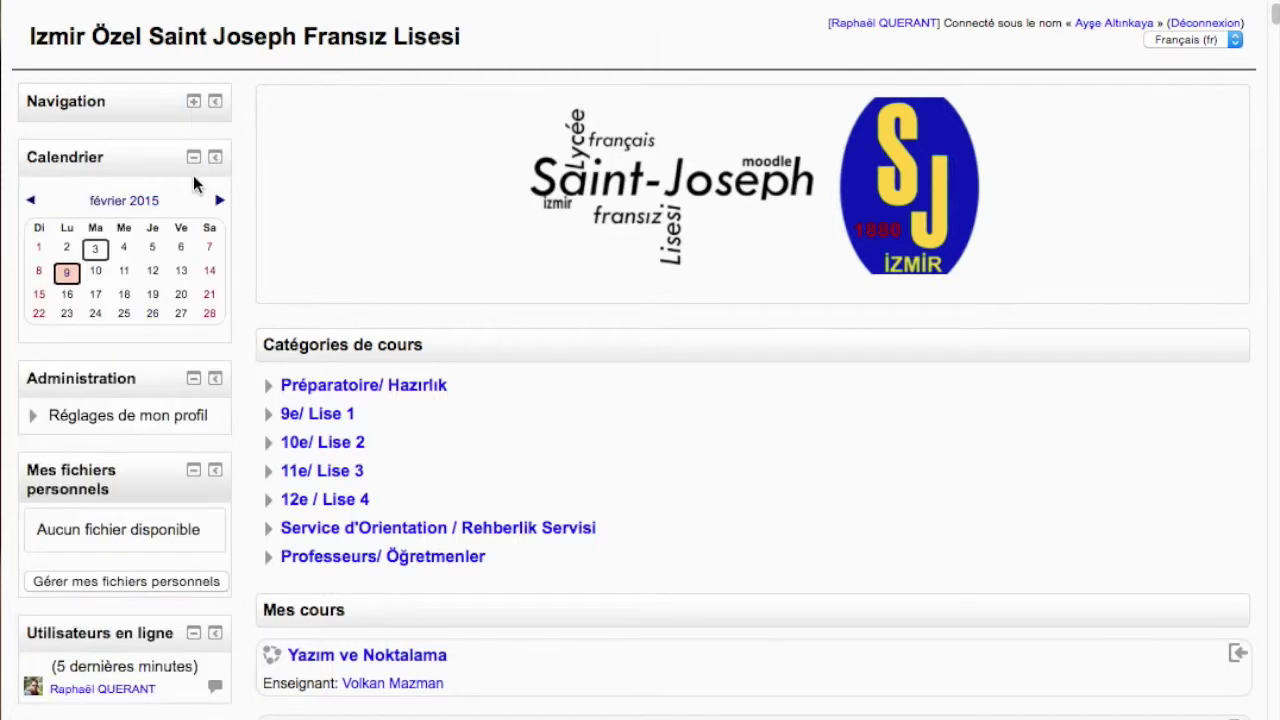
click(194, 158)
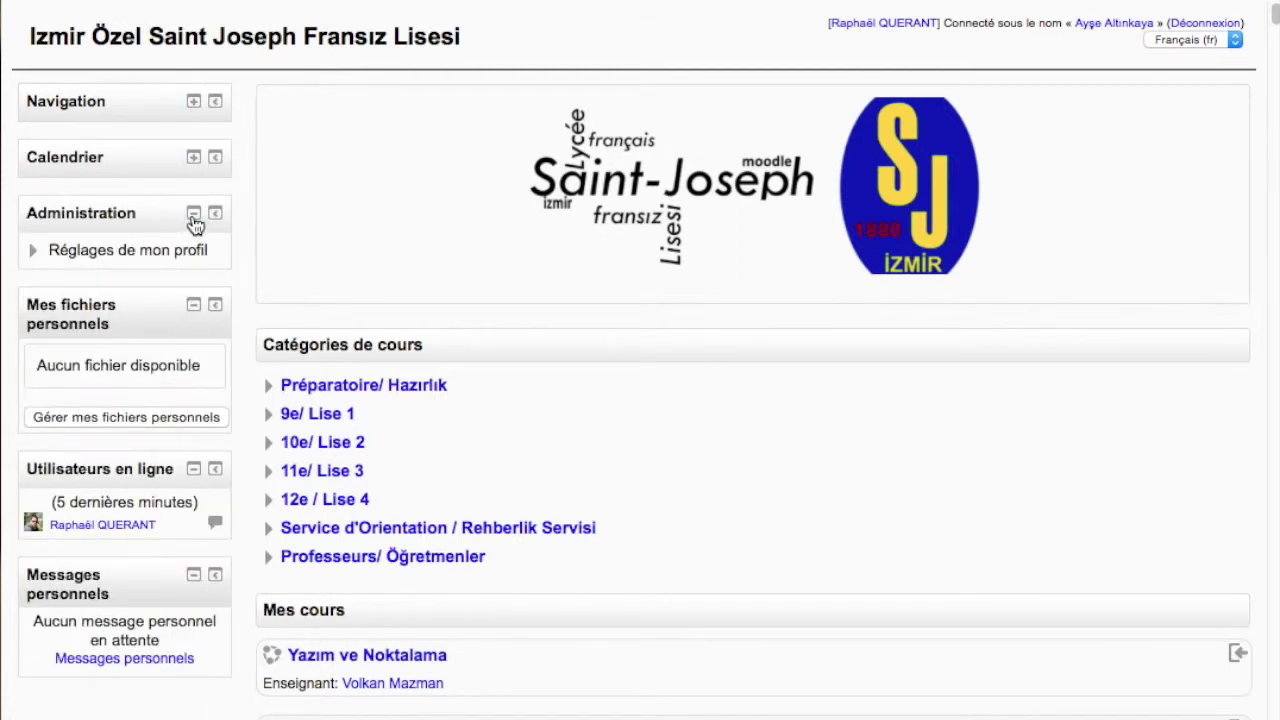
click(194, 215)
click(194, 270)
click(194, 340)
click(195, 397)
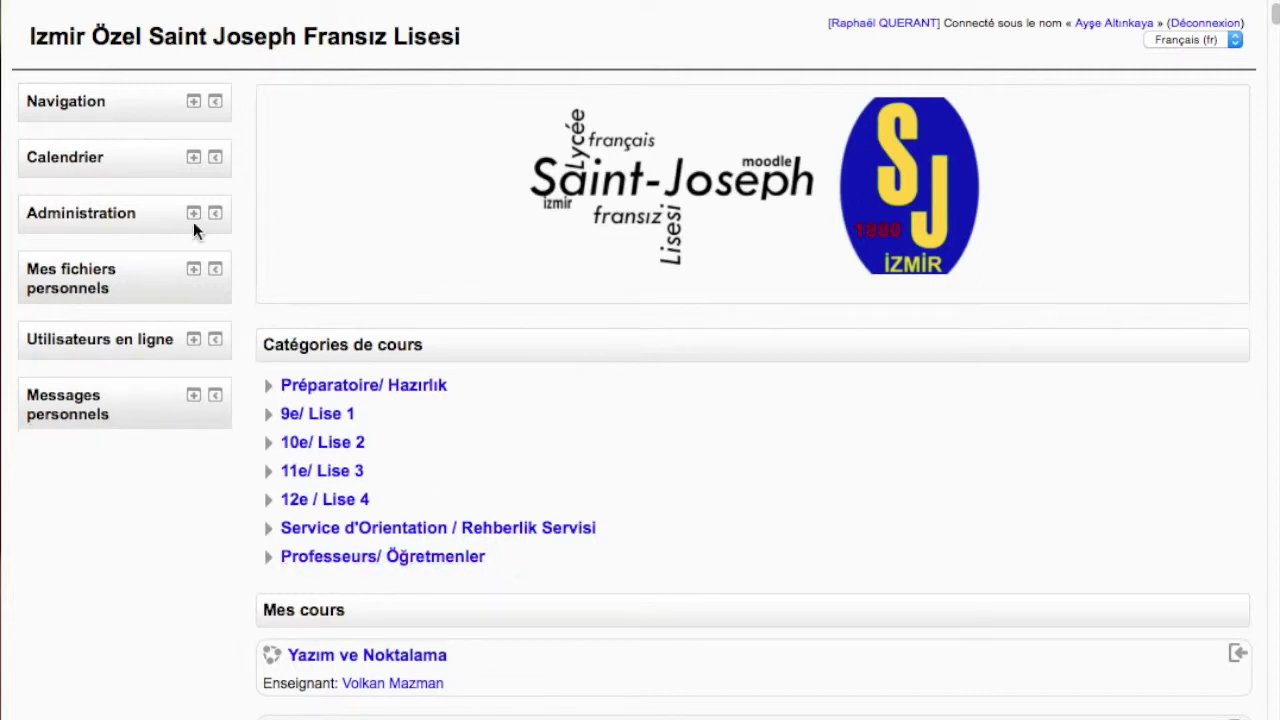
Expand and re-collapse the Navigation block, then move it into the dock
click(194, 104)
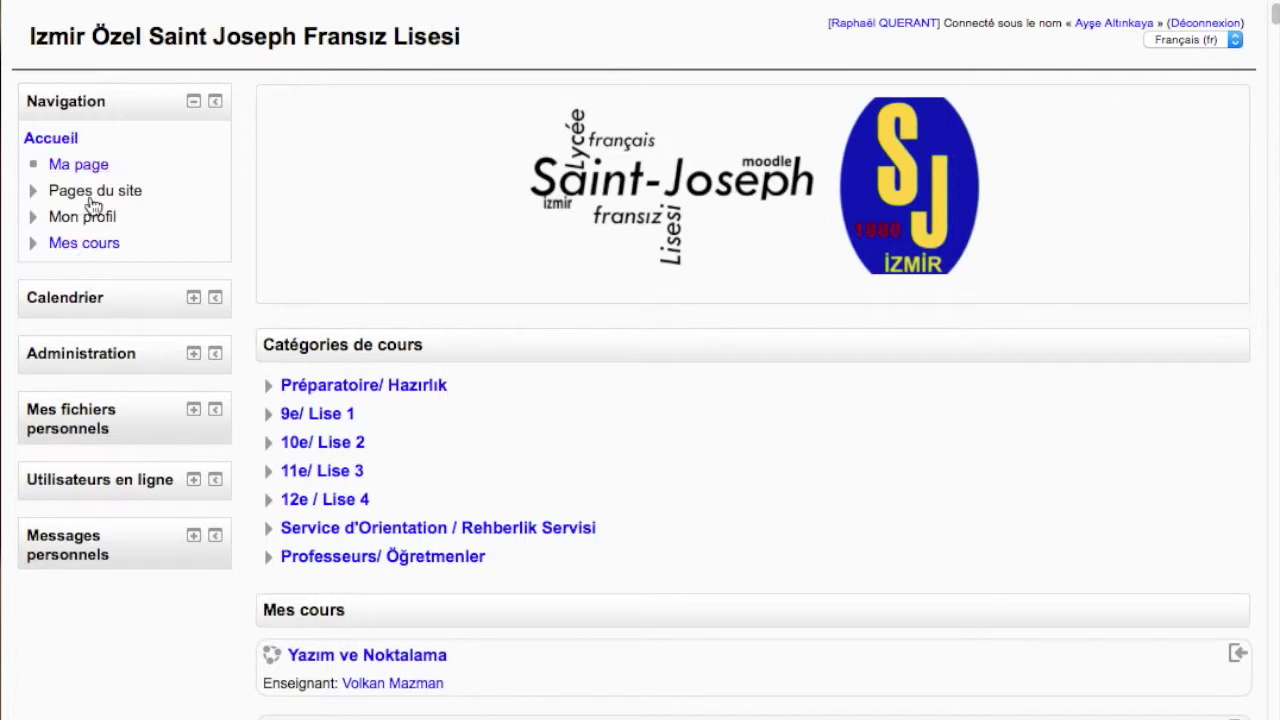
click(194, 103)
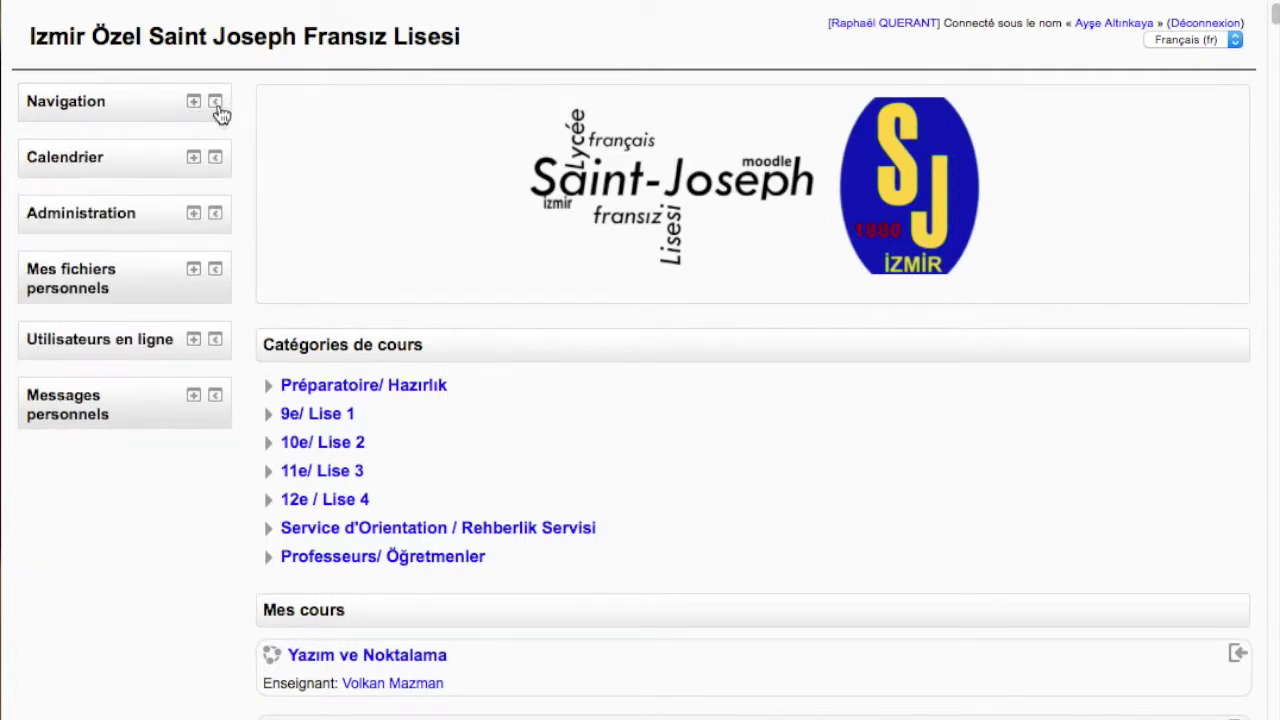
click(216, 104)
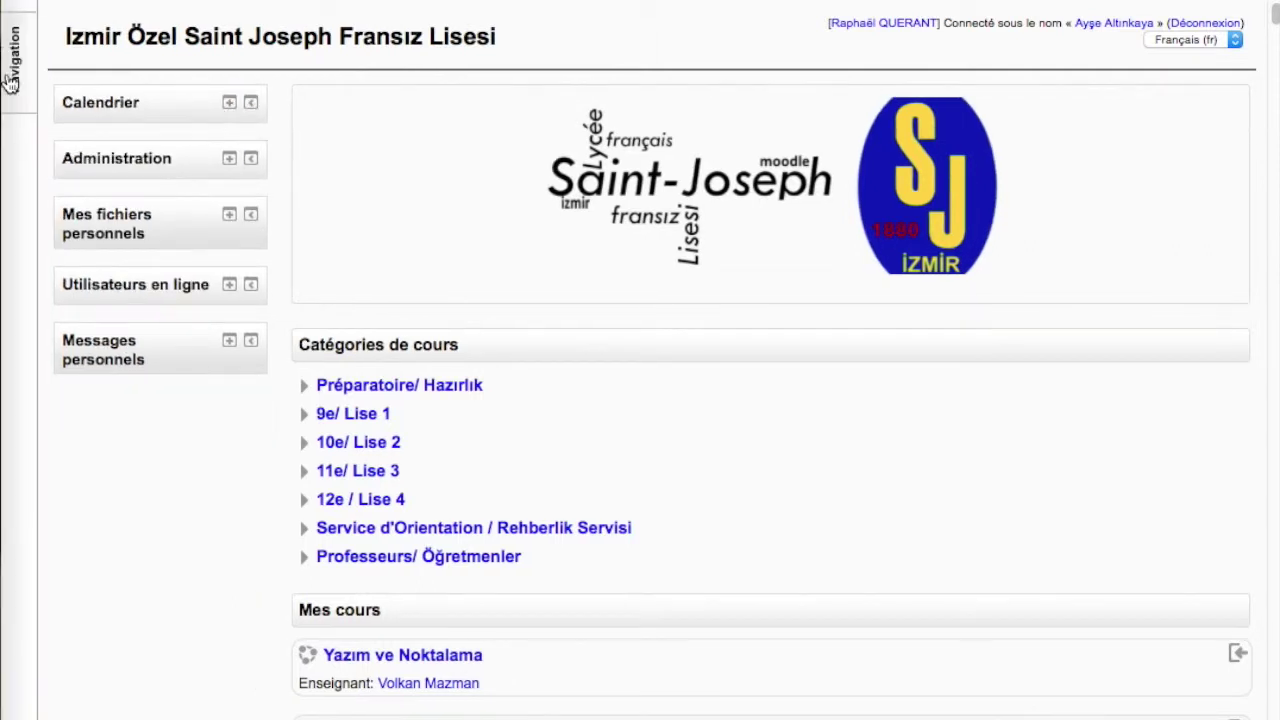
Dock Mes fichiers personnels, Administration, Calendrier, Messages personnels and Utilisateurs en ligne blocks
mouse_move(17, 74)
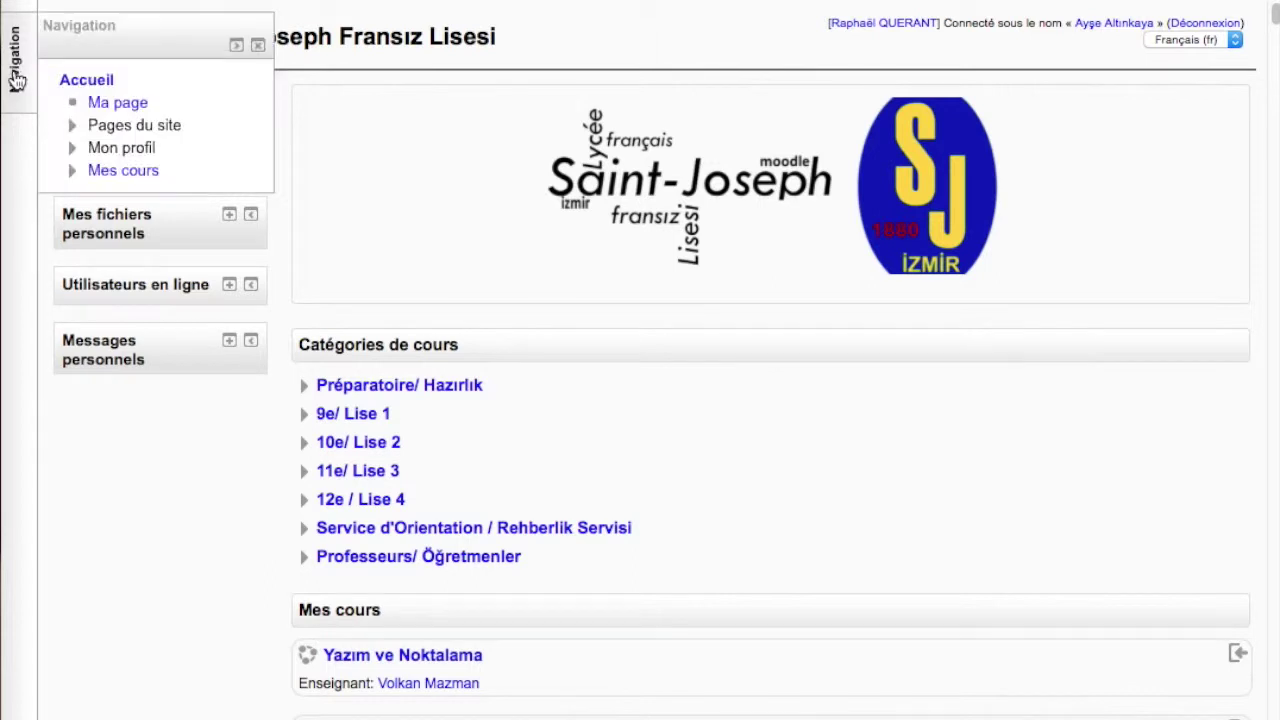
click(251, 214)
click(251, 159)
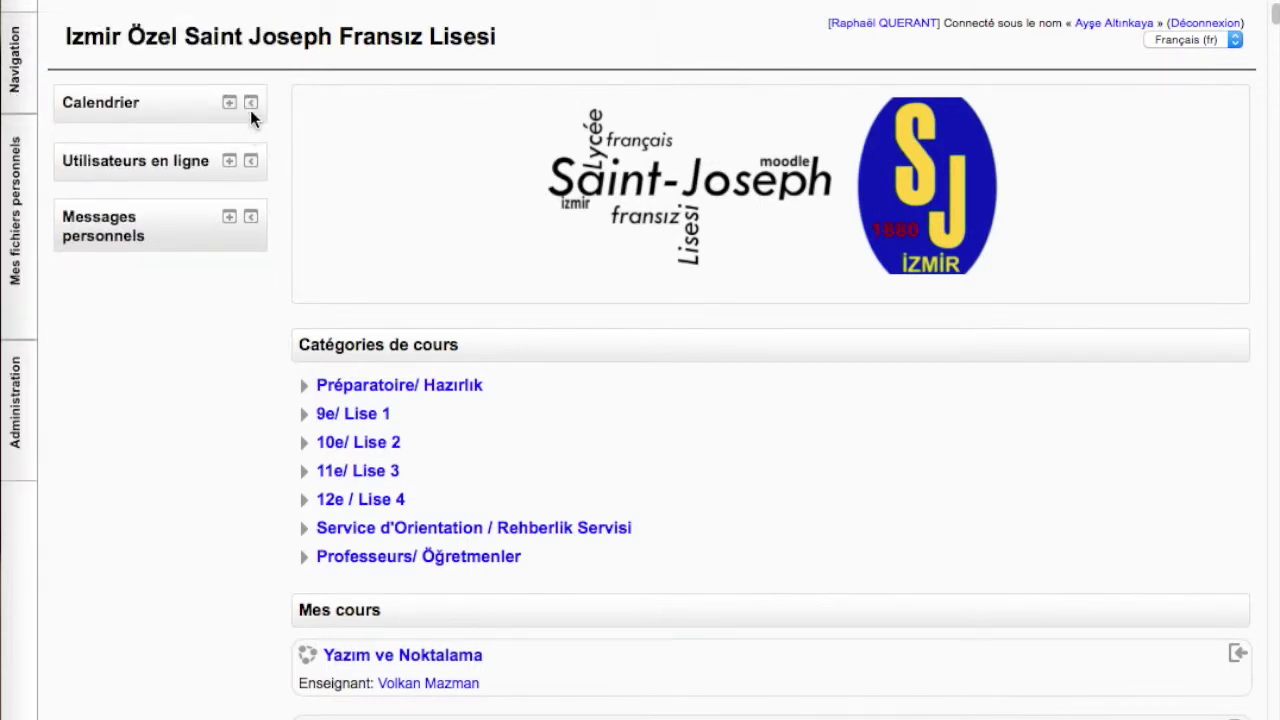
click(251, 103)
click(251, 165)
click(251, 108)
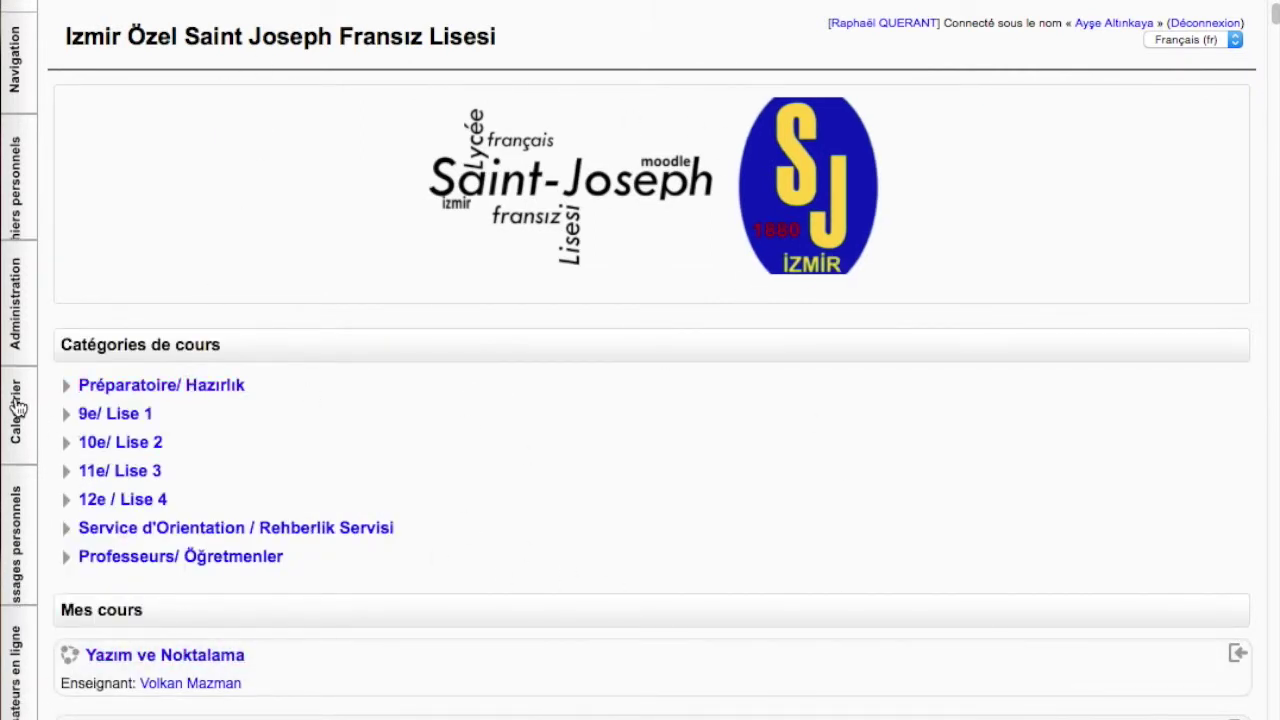
mouse_move(20, 408)
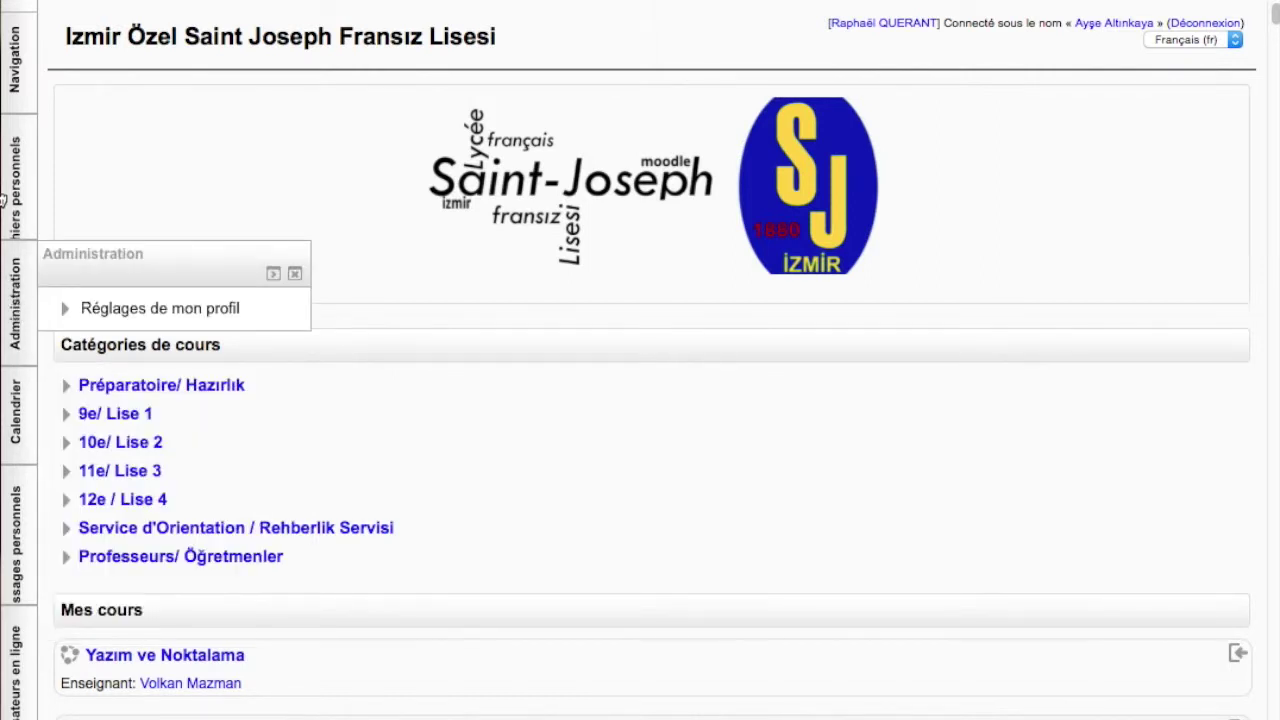
mouse_move(11, 90)
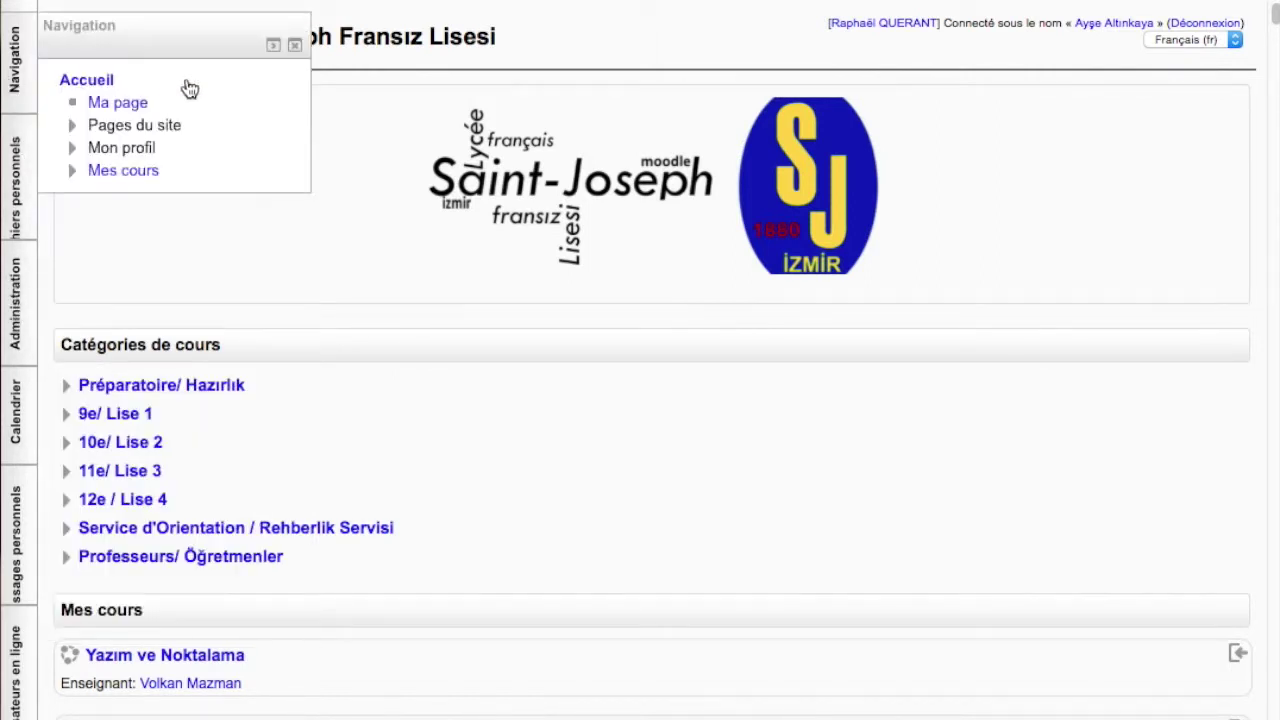
Open Mes cours and scroll its course overview from Yazım ve Noktalama to Articolo Indeterminativo
click(123, 171)
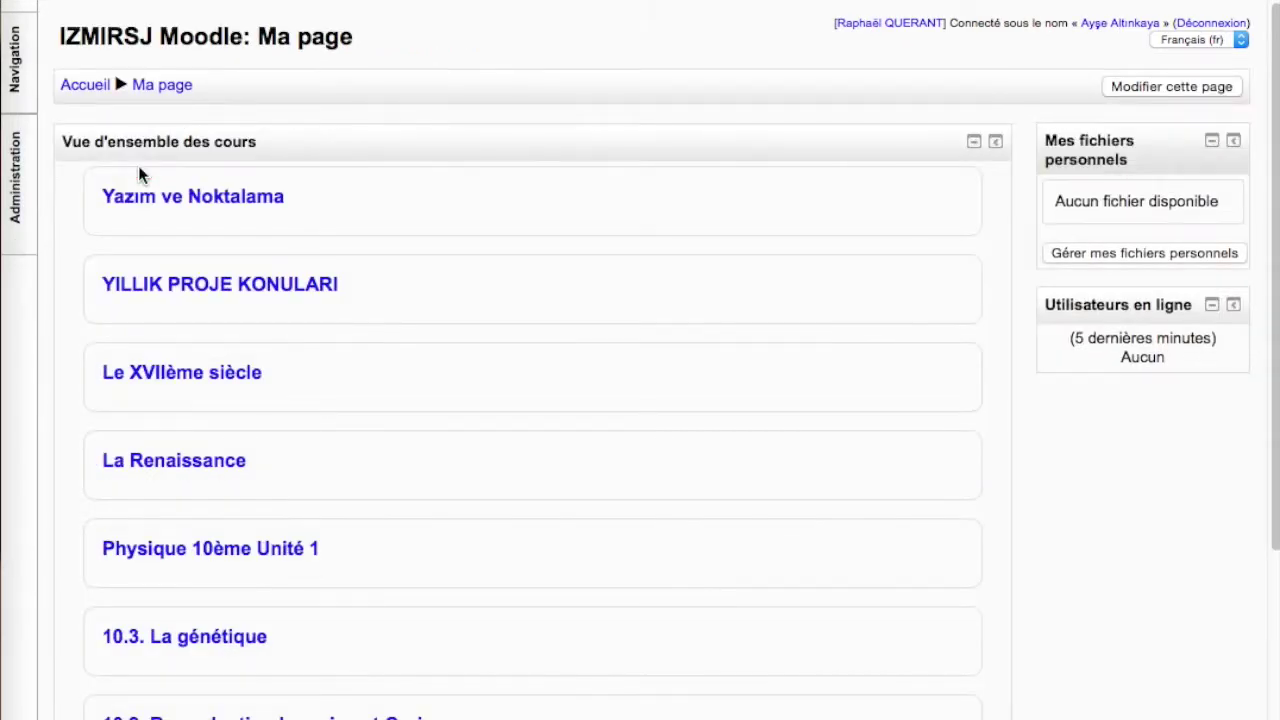
scroll(370, 497, down, 5)
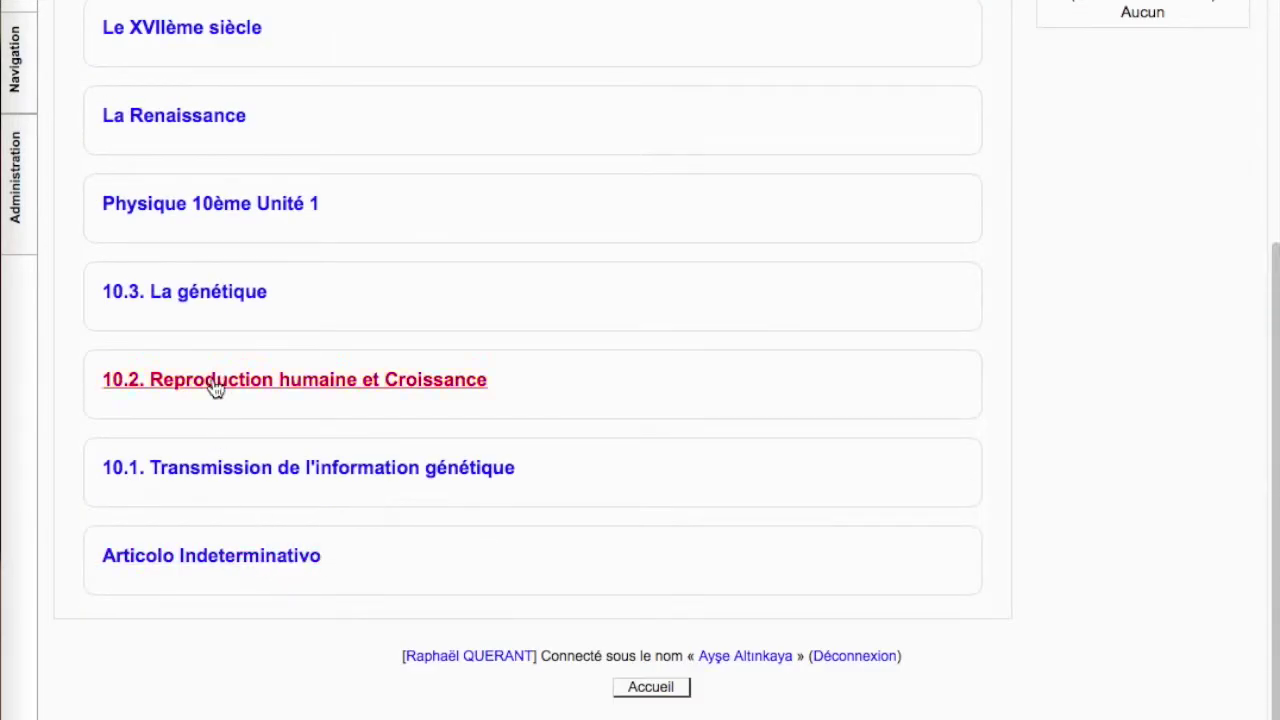
Open the 10.3. La génétique course and browse its DNA molecule and genetics-laws sections
click(193, 291)
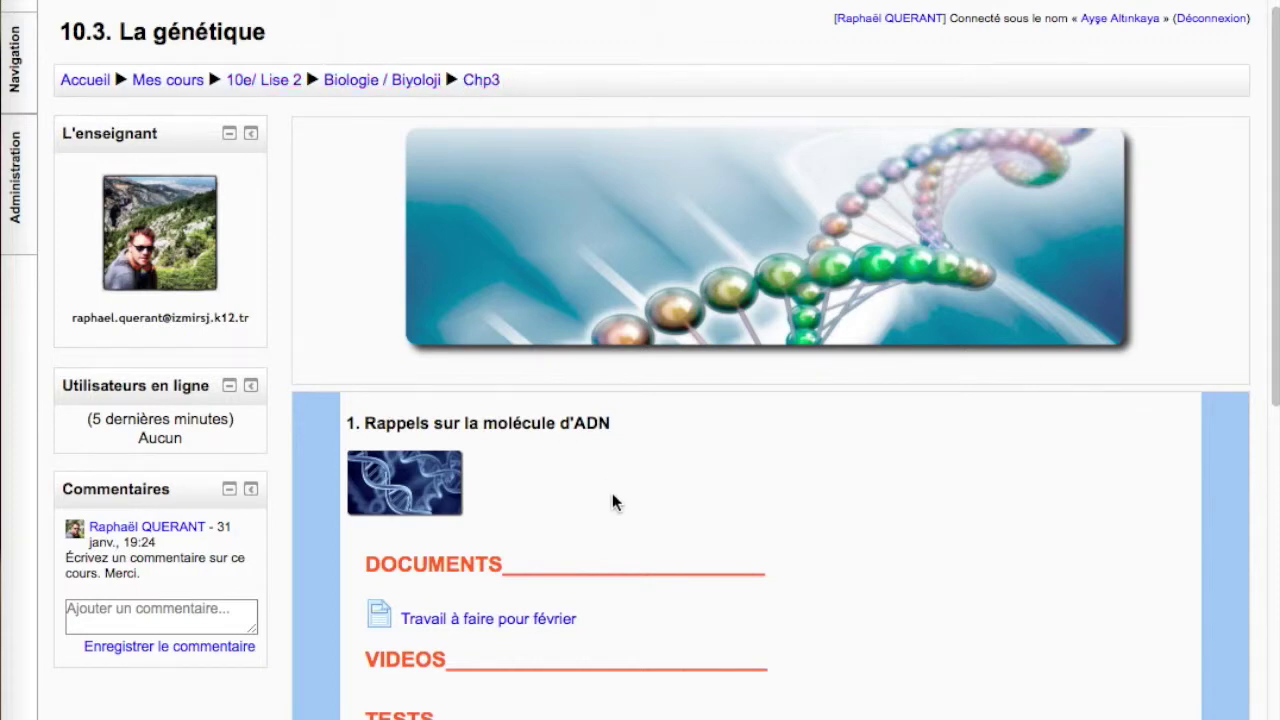
scroll(611, 500, down, 3)
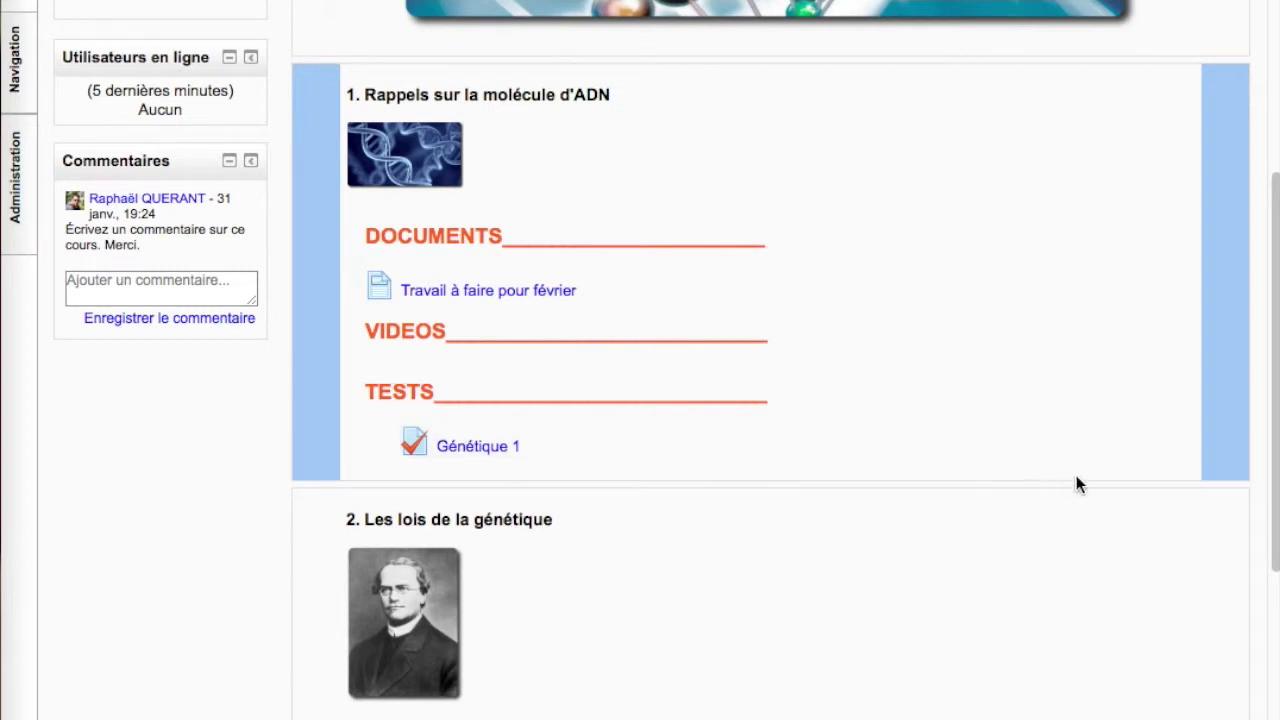
scroll(922, 456, down, 3)
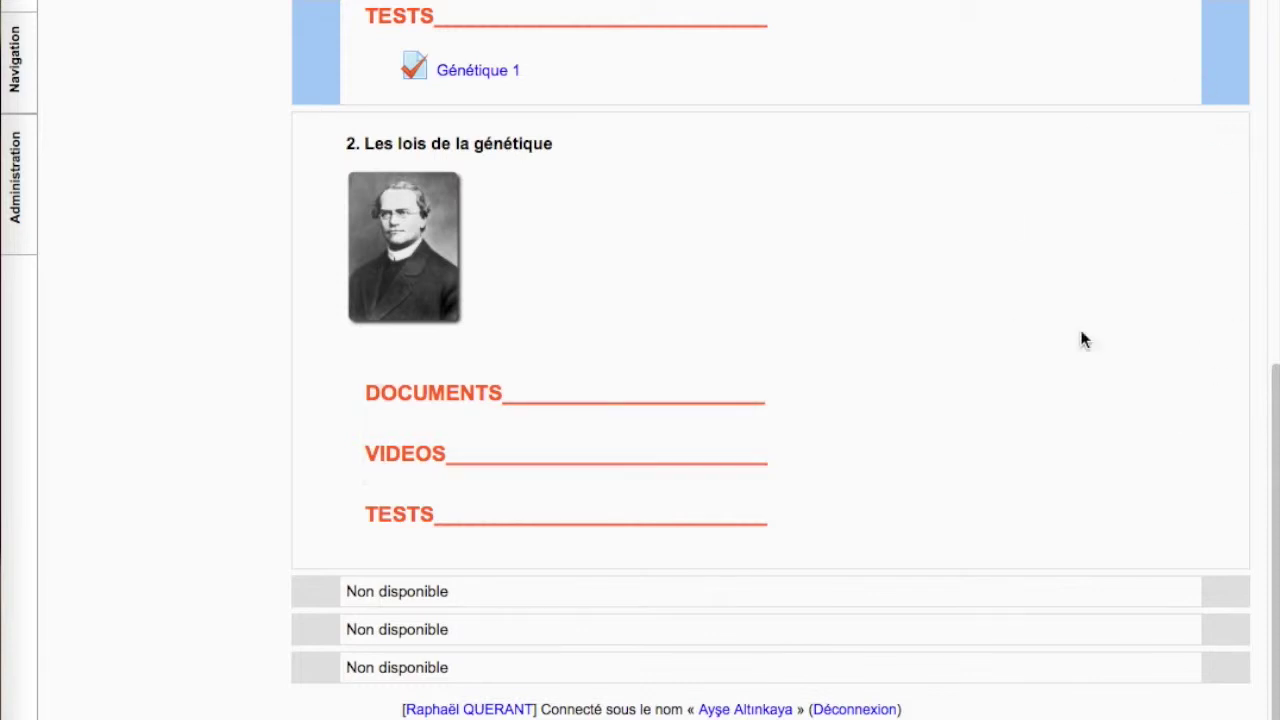
scroll(1037, 494, down, 1)
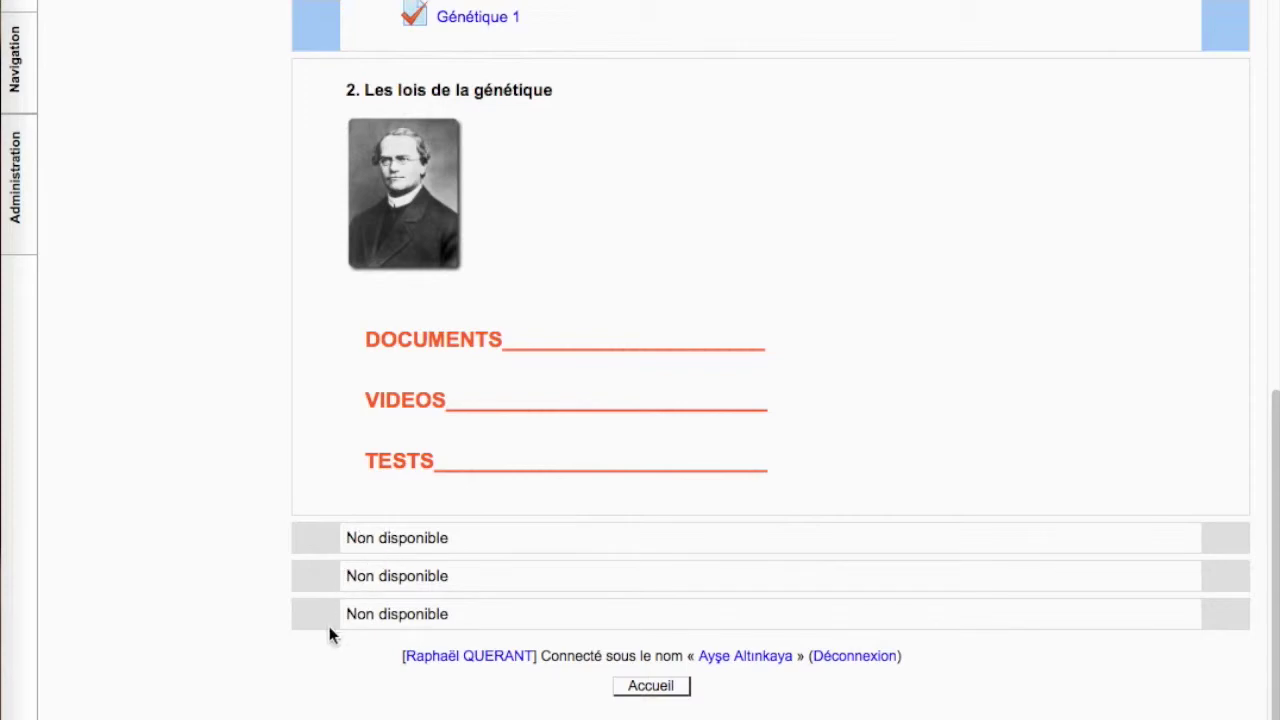
scroll(363, 628, up, 10)
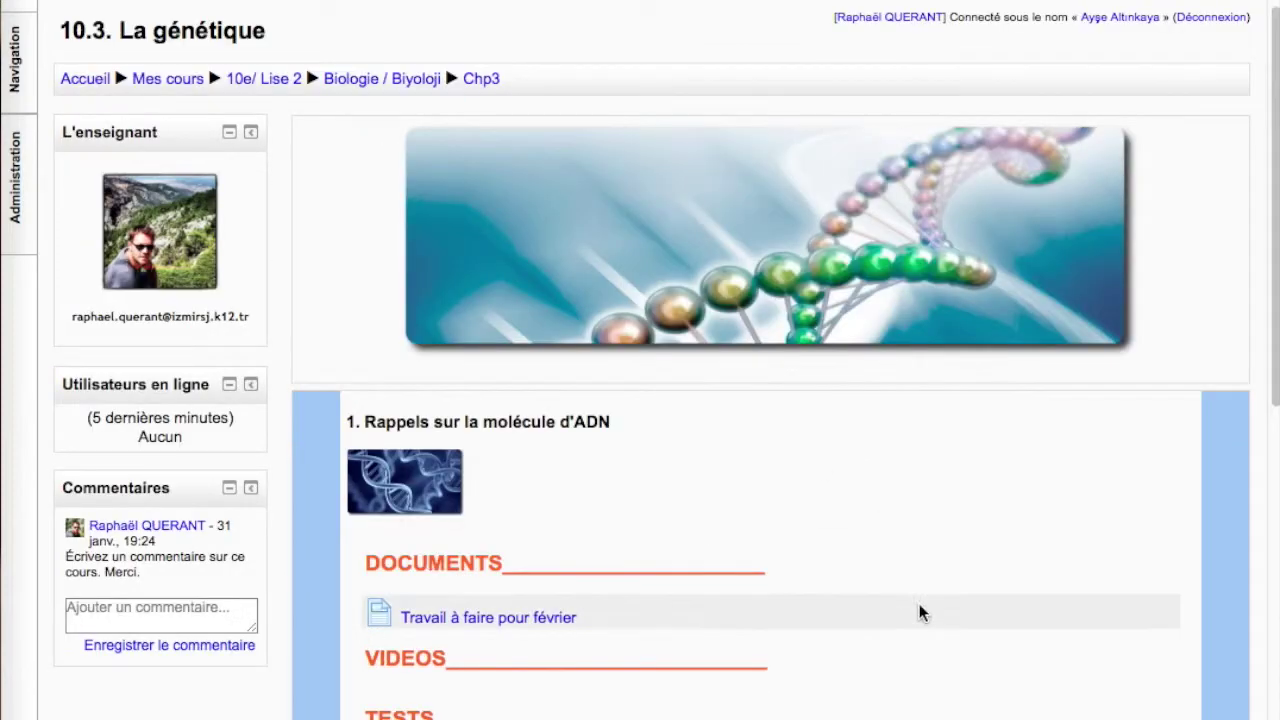
scroll(1000, 510, down, 4)
scroll(1095, 480, down, 3)
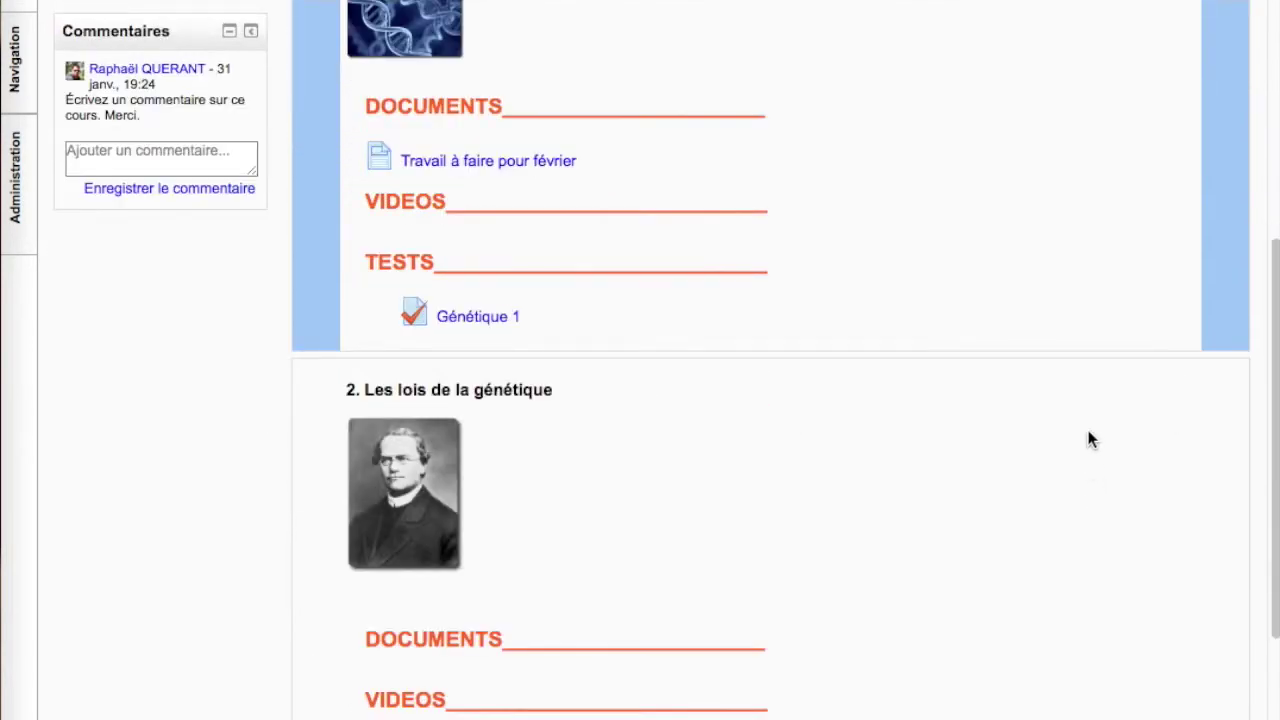
scroll(1080, 602, down, 3)
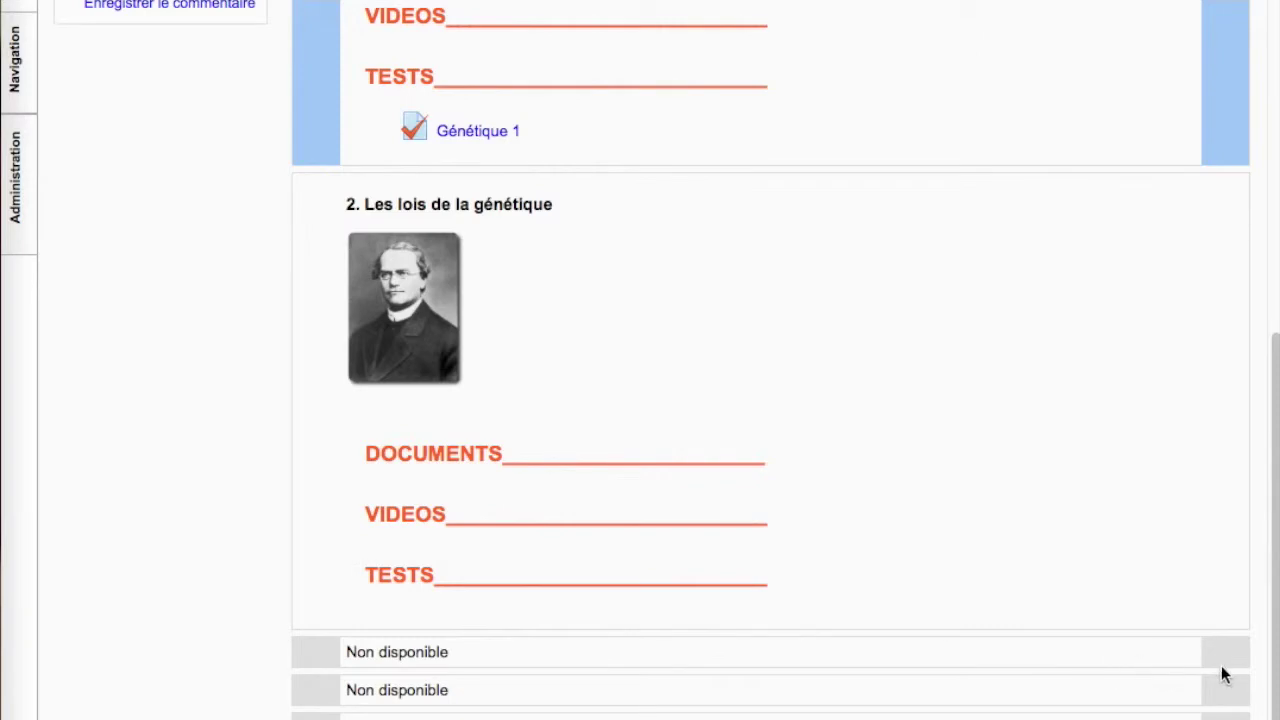
scroll(985, 325, up, 5)
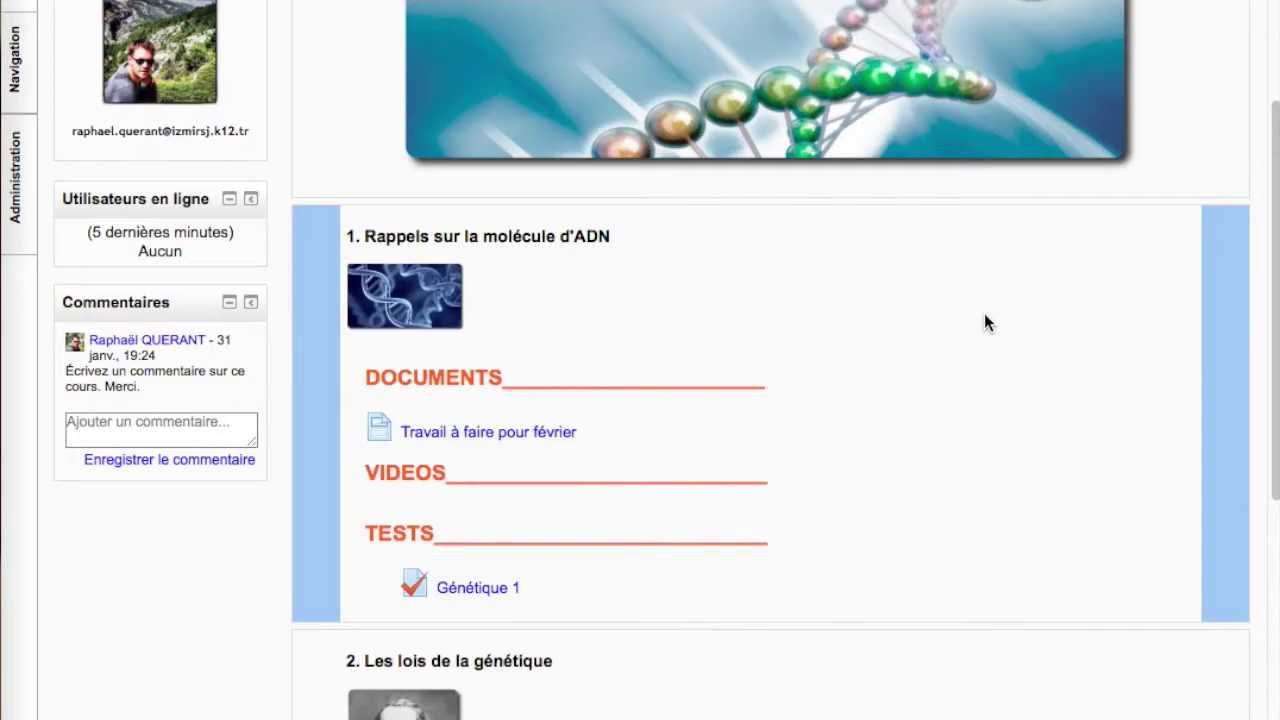
scroll(984, 322, up, 2)
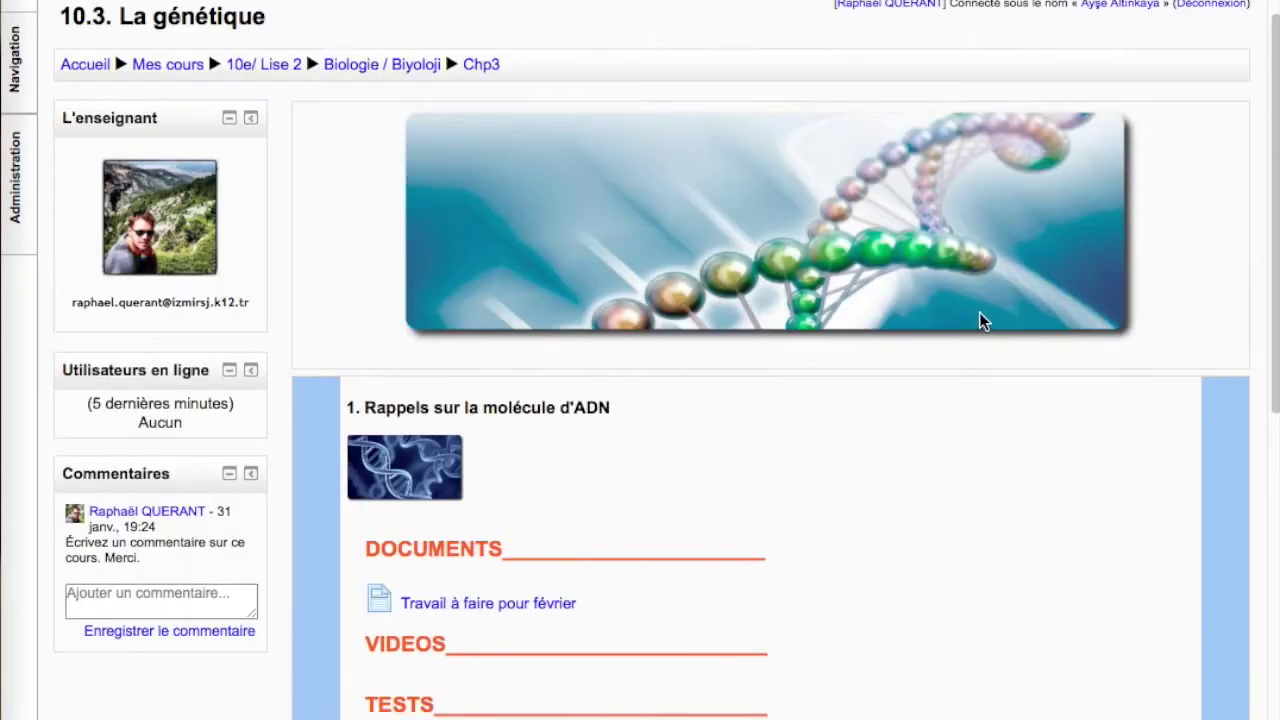
scroll(433, 303, down, 1)
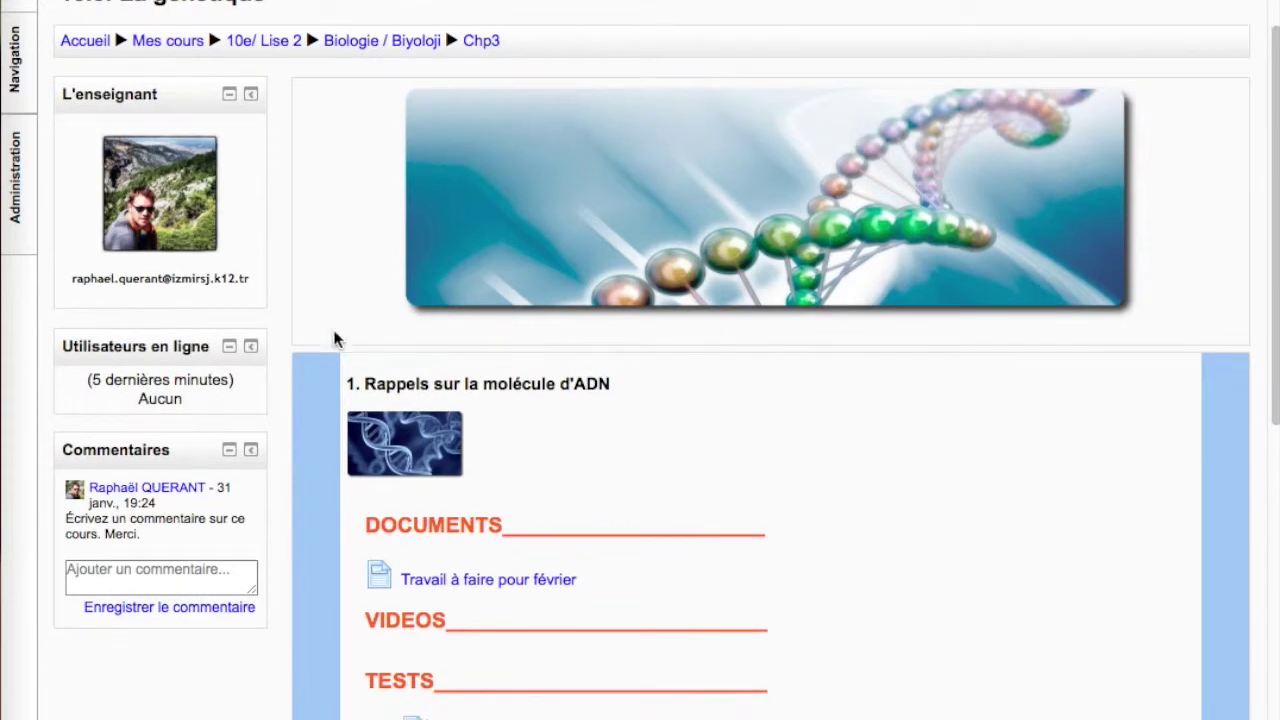
Collapse the Utilisateurs en ligne and Commentaires blocks and dock them both
click(229, 347)
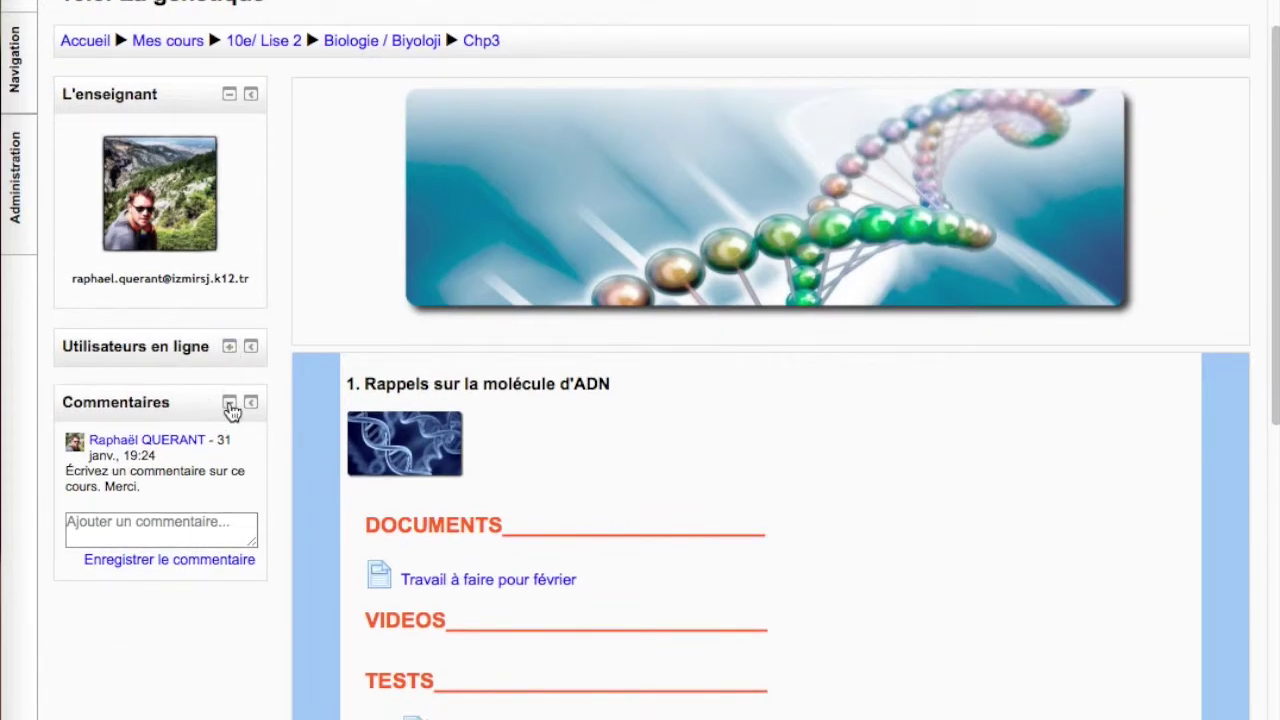
click(229, 403)
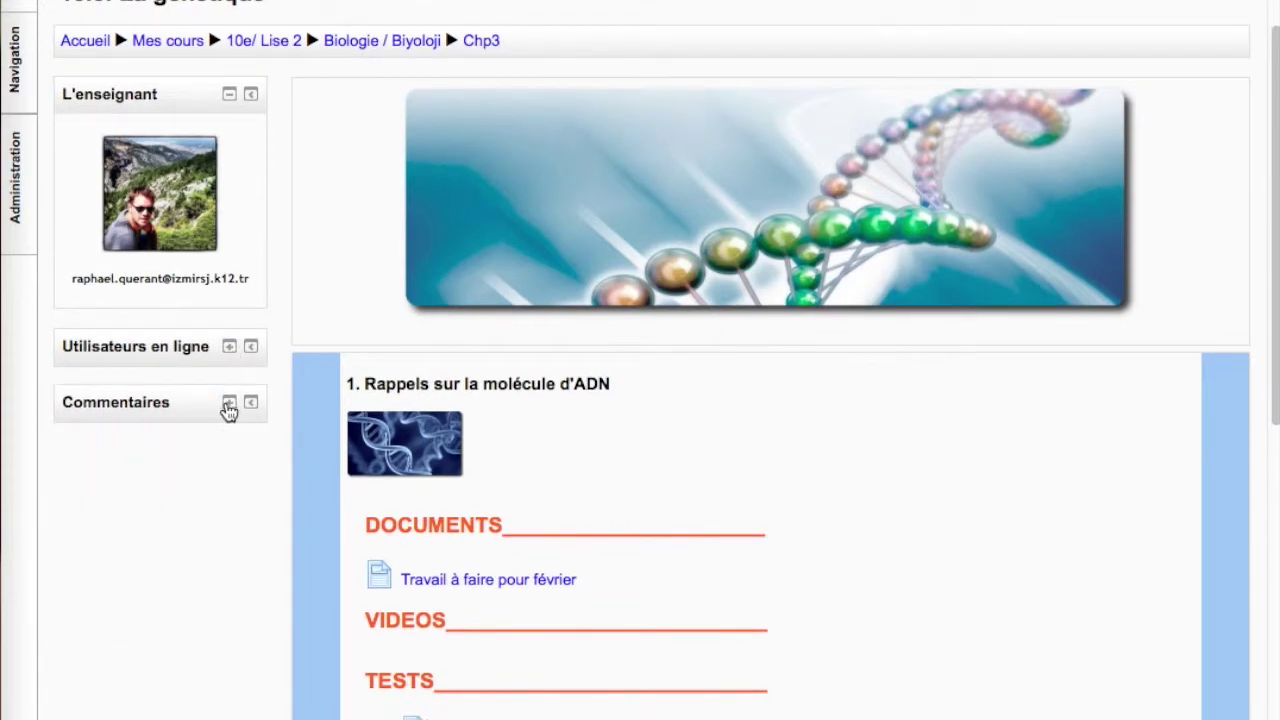
click(251, 347)
click(251, 349)
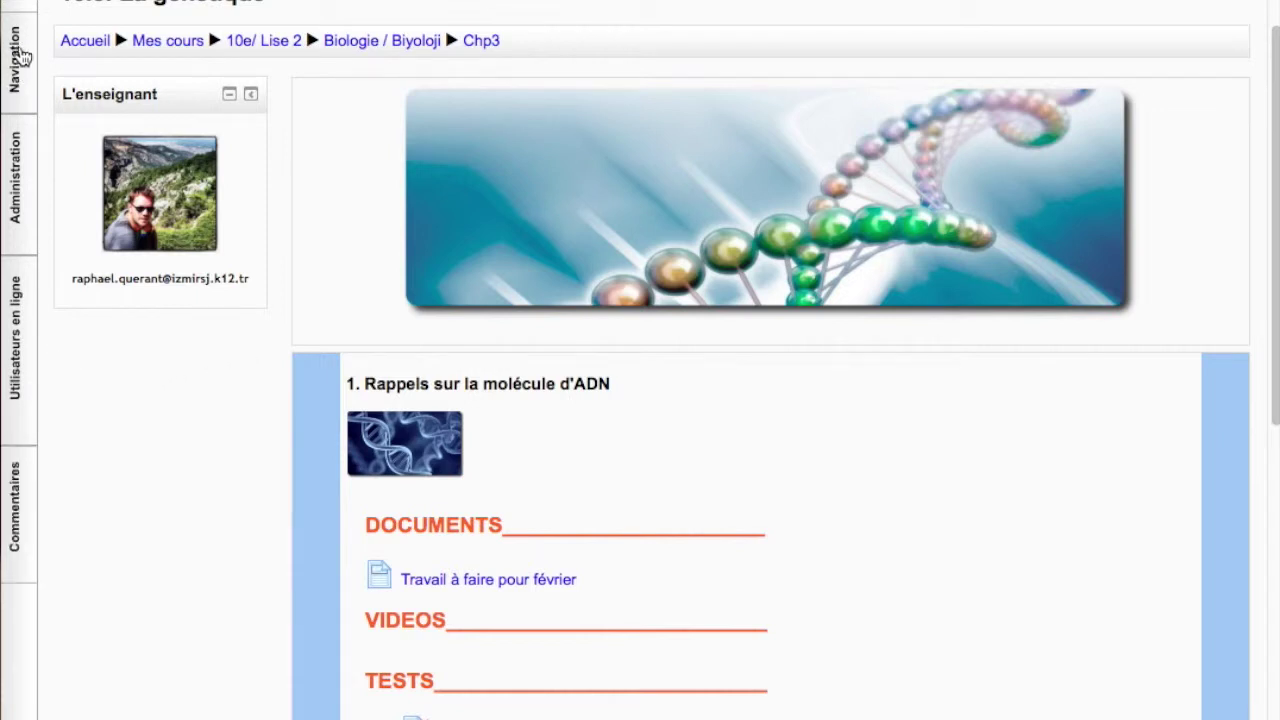
Return Commentaires to the column, dock L'enseignant, then undock all blocks
click(17, 552)
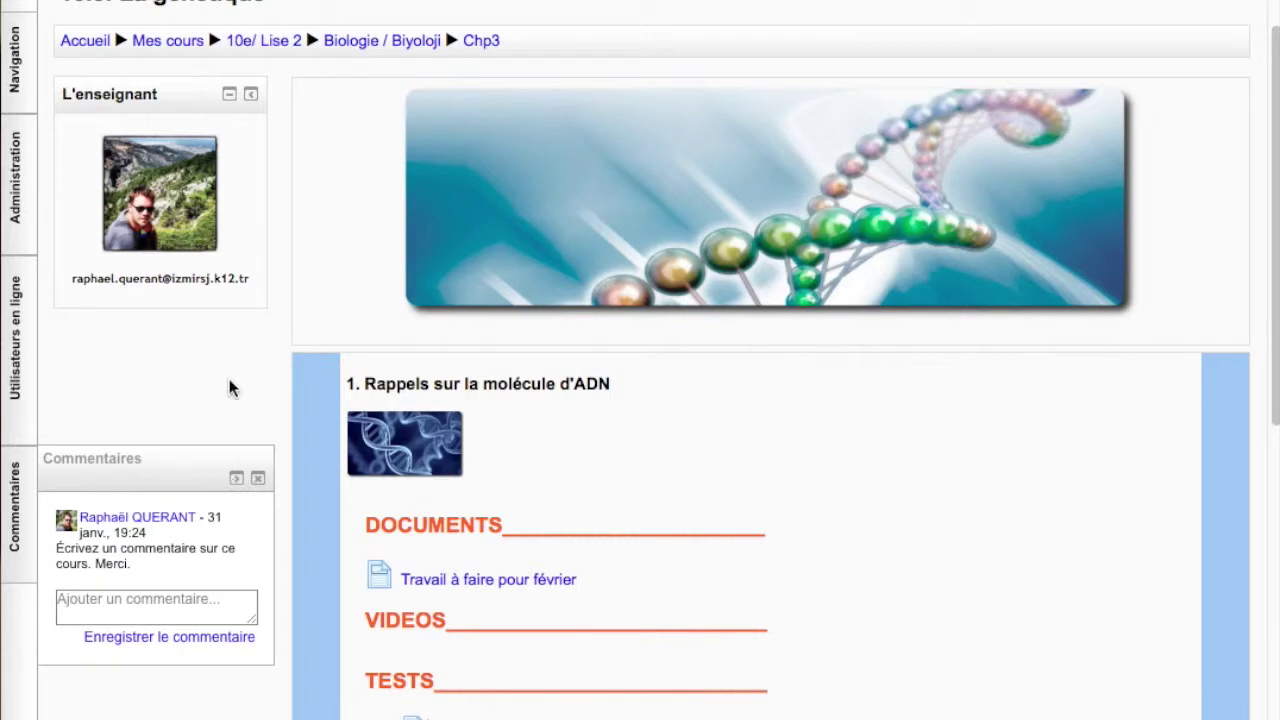
mouse_move(25, 515)
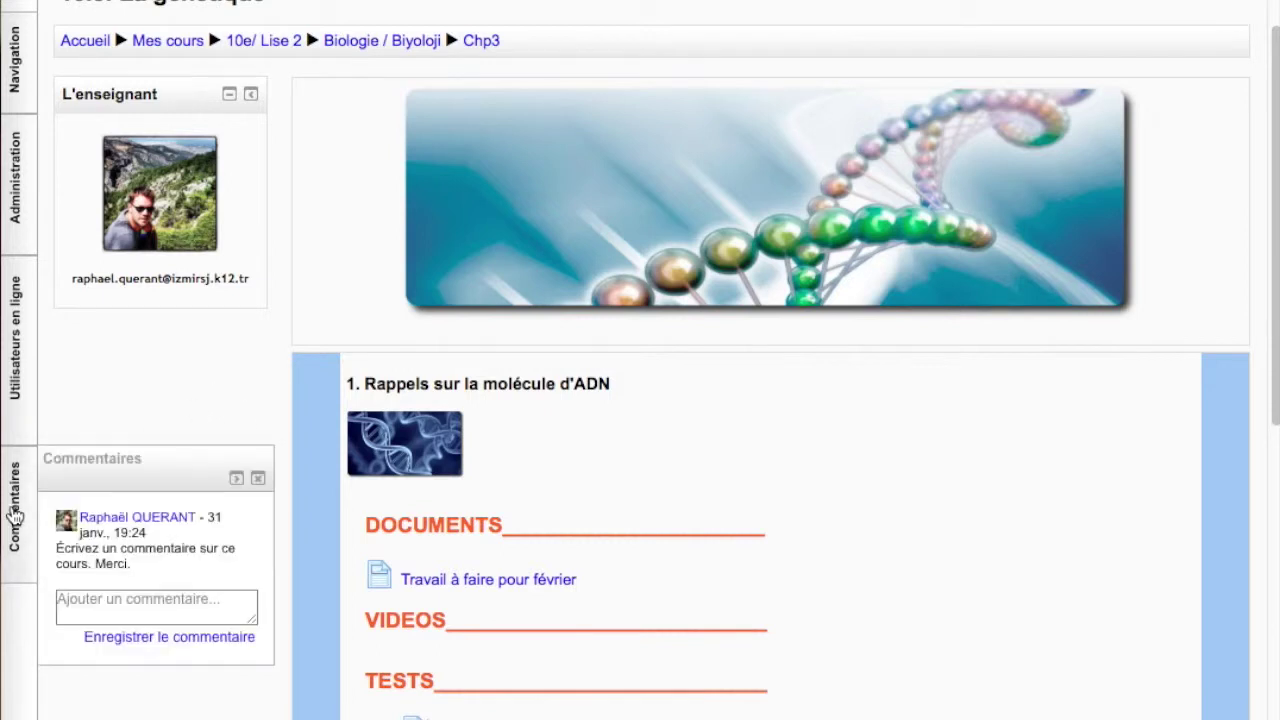
click(236, 480)
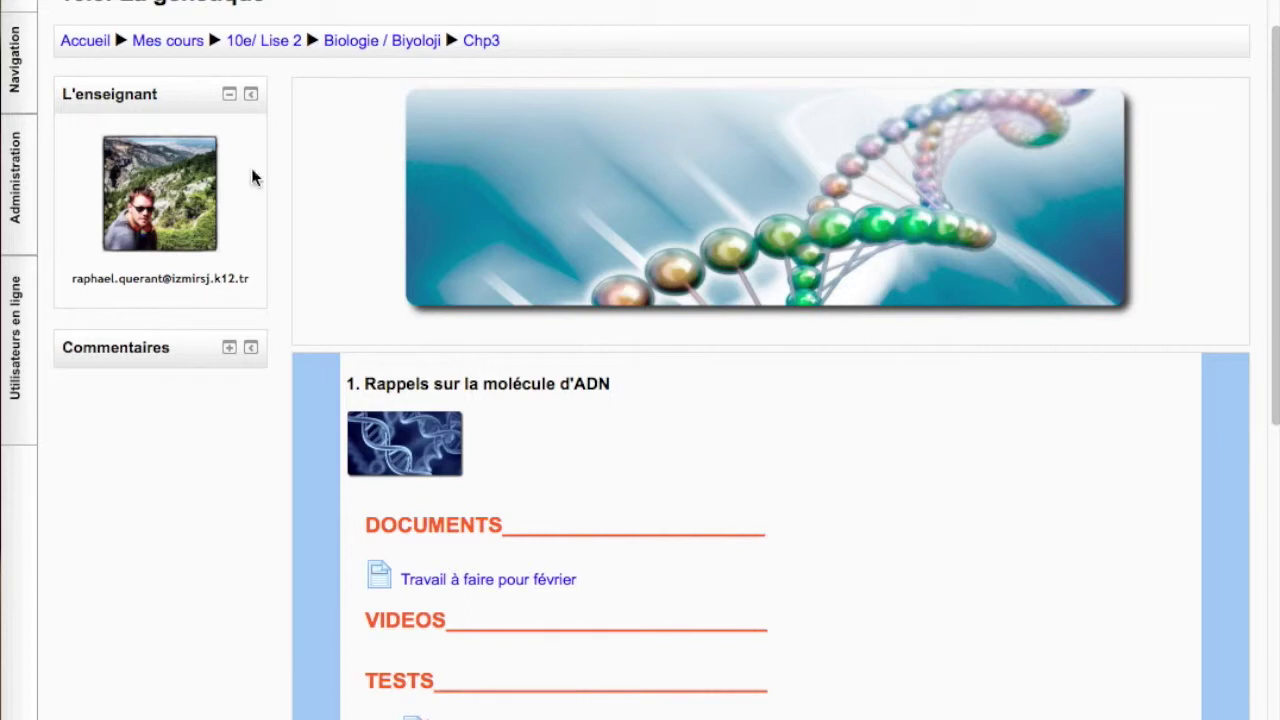
click(251, 94)
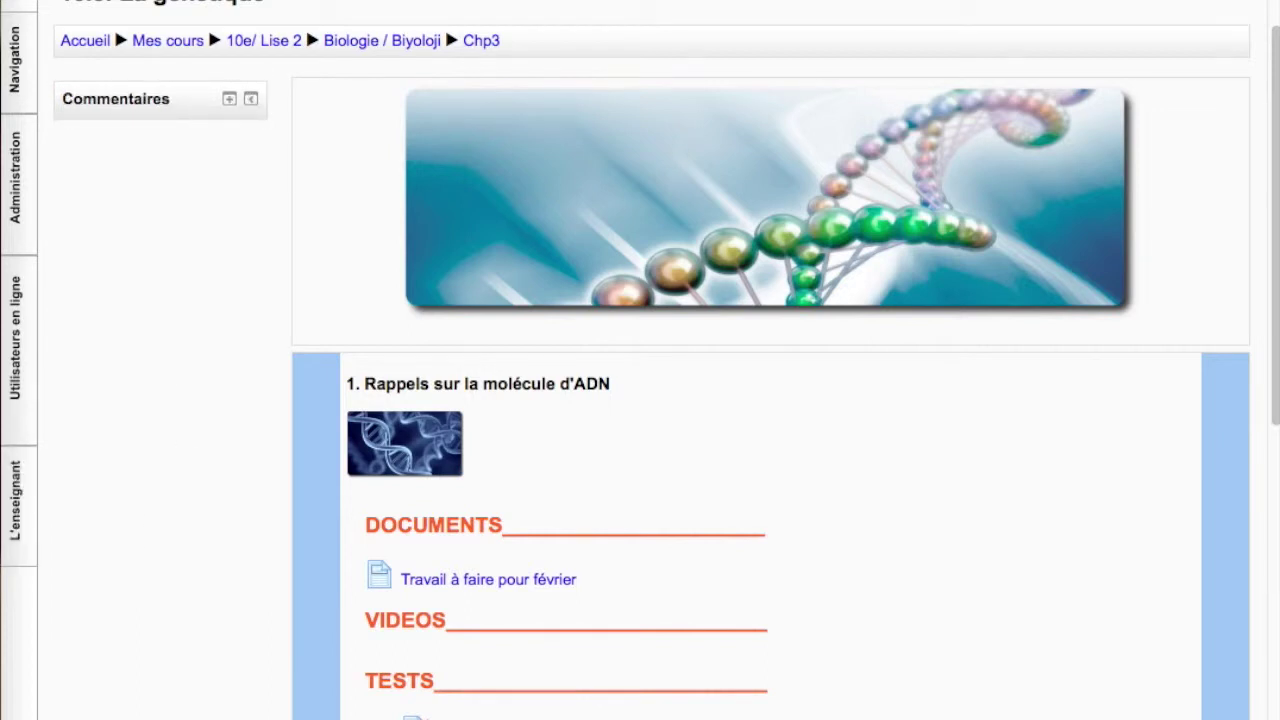
click(18, 714)
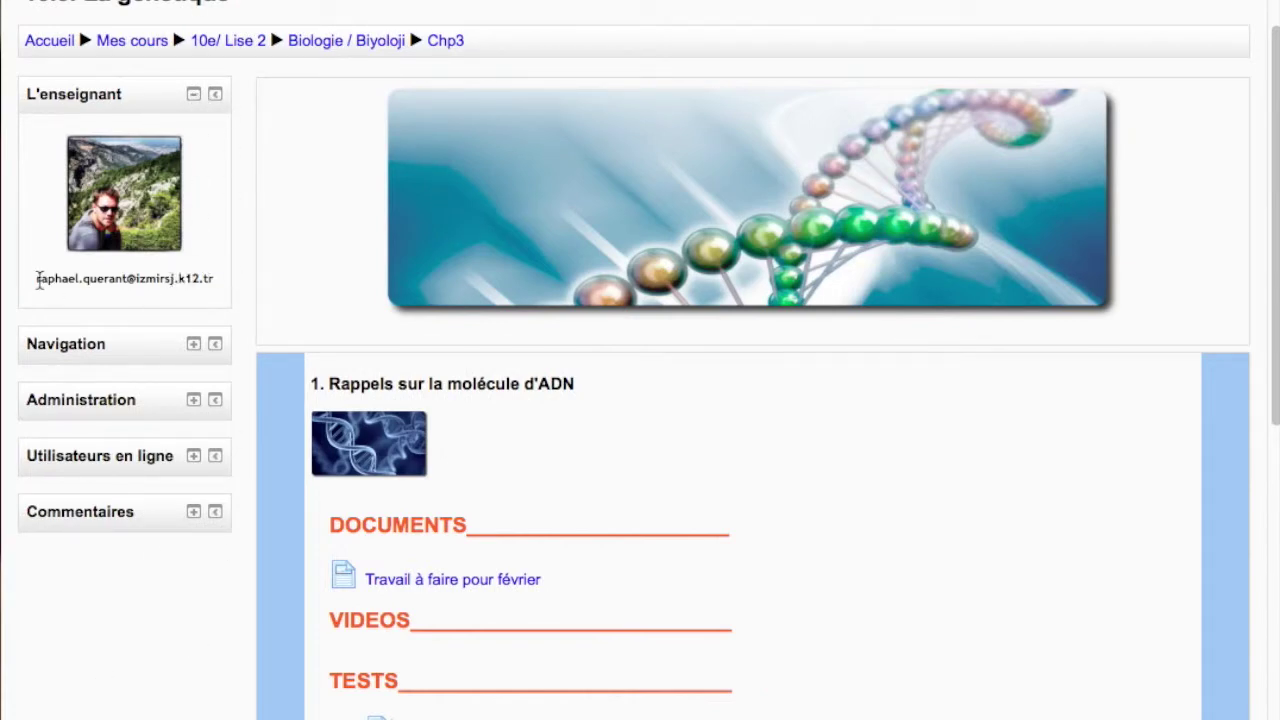
Briefly highlight the teacher's e-mail address, then expand the Navigation block's site tree
drag(40, 283, 216, 283)
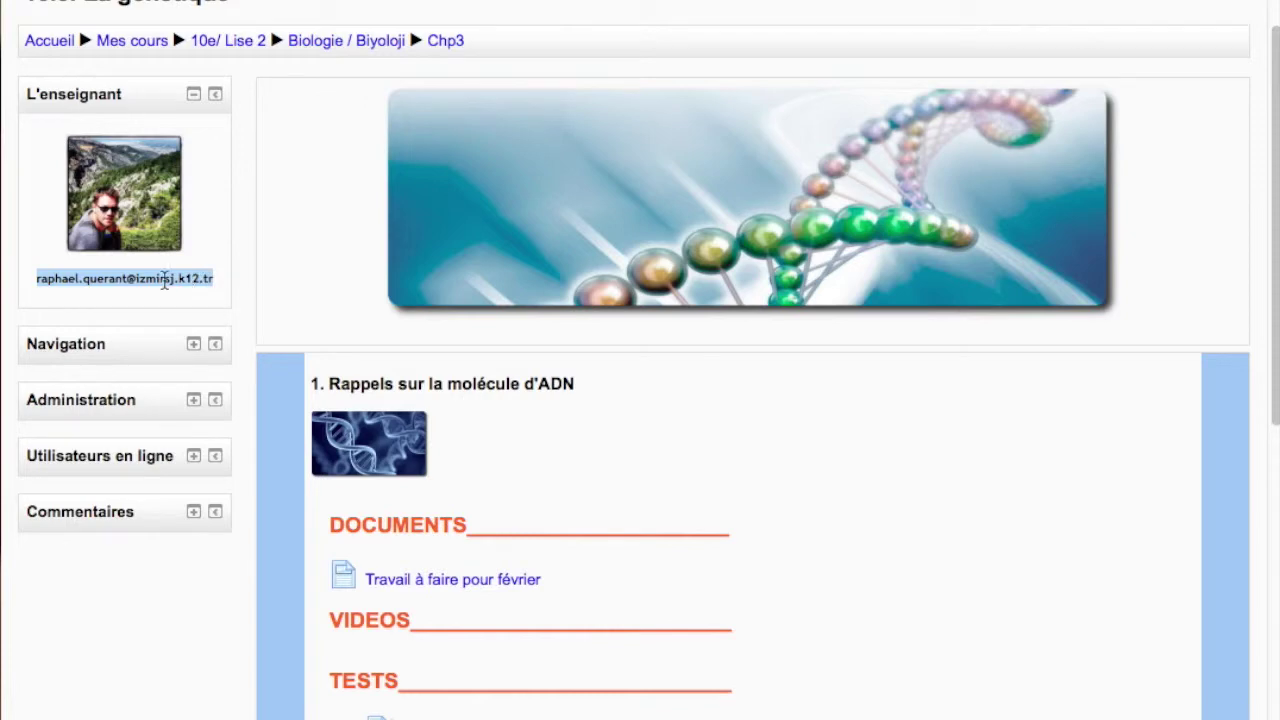
click(56, 296)
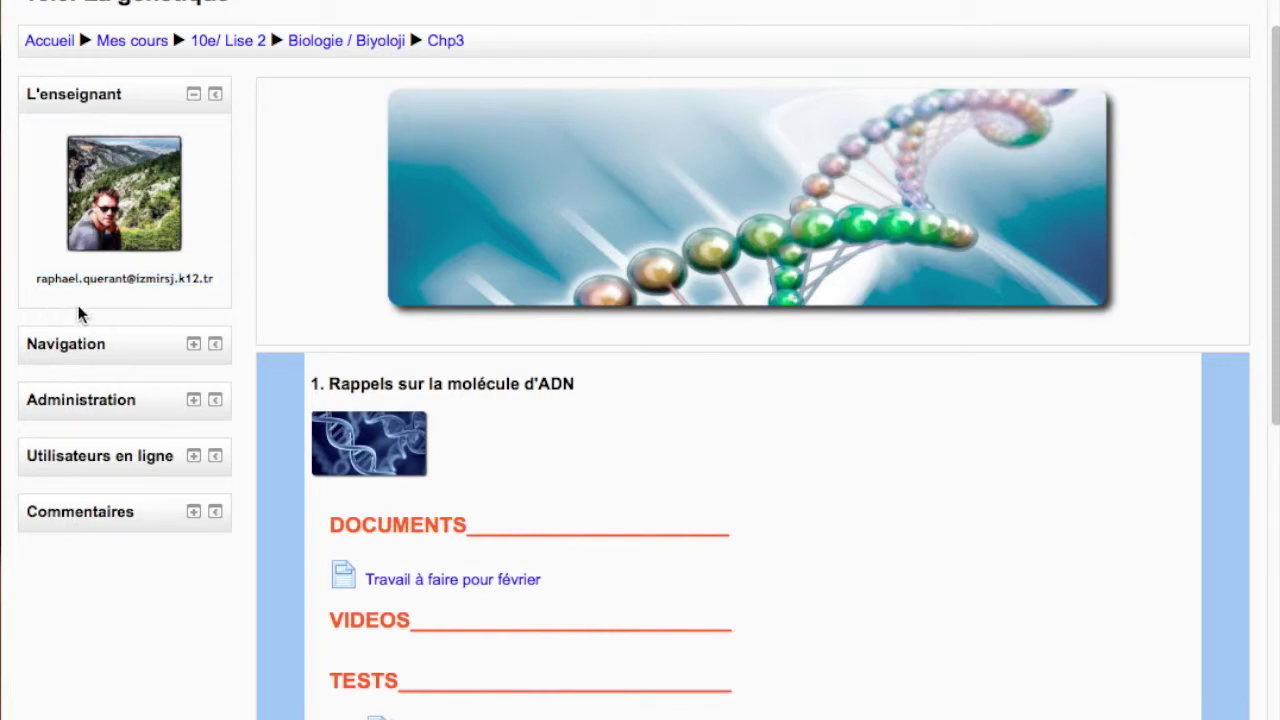
scroll(78, 305, down, 1)
click(195, 336)
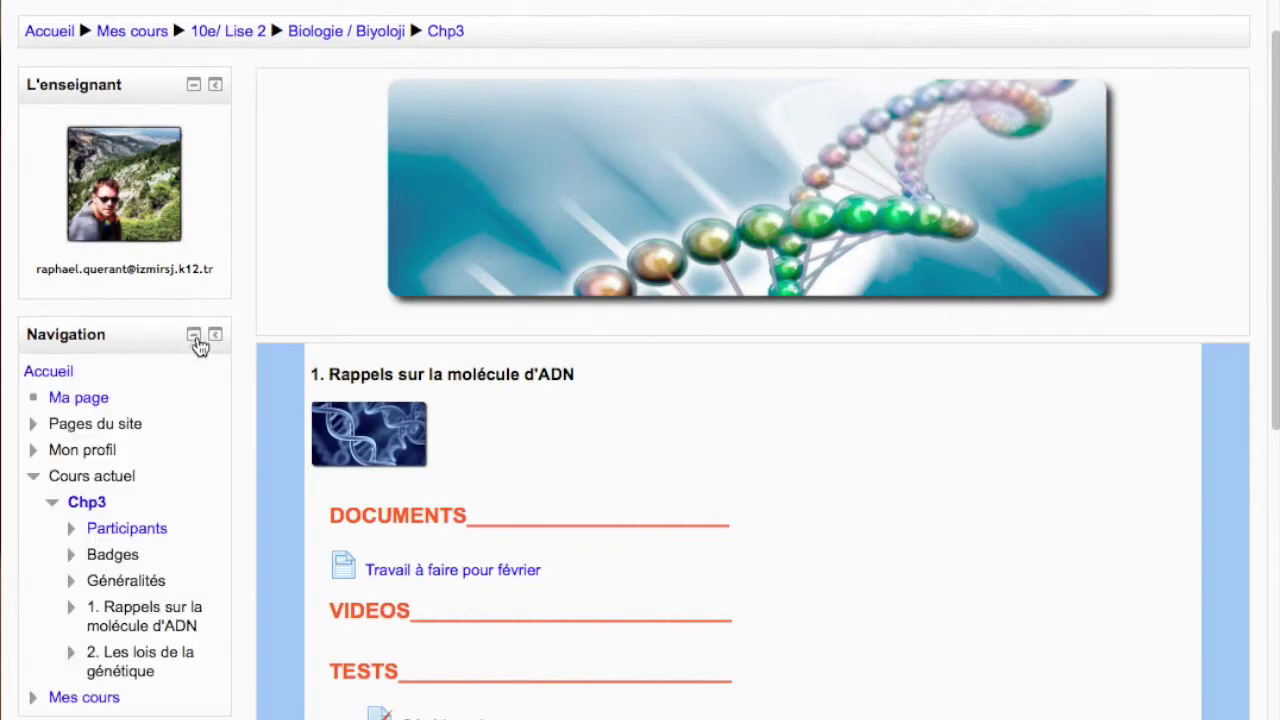
scroll(163, 426, down, 10)
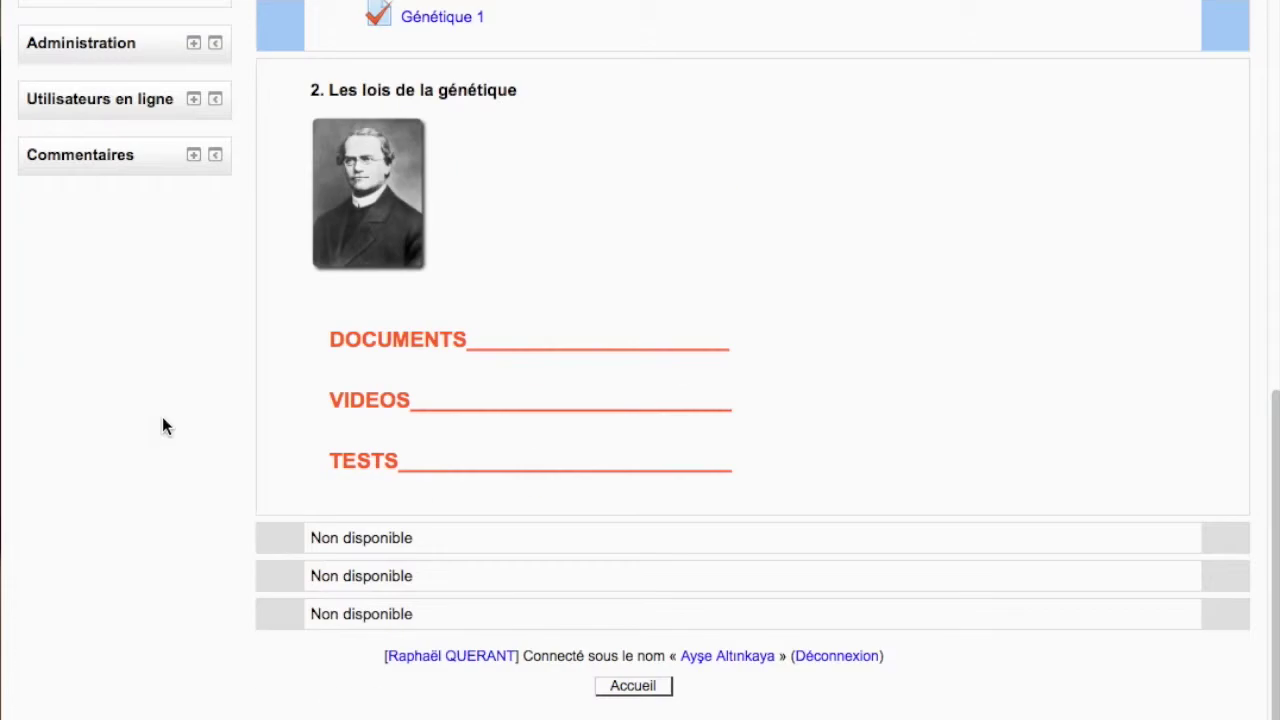
Expand the Administration, Utilisateurs en ligne and Commentaires blocks
click(193, 44)
click(194, 189)
click(193, 294)
scroll(192, 300, up, 10)
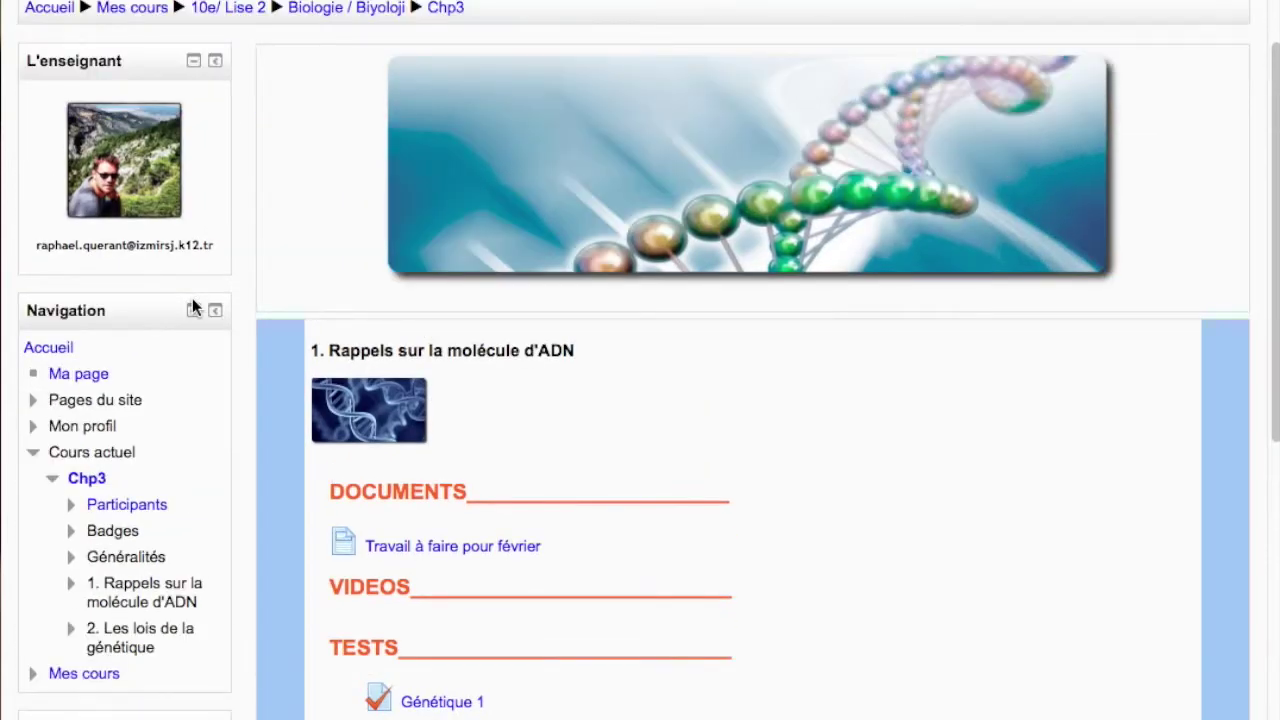
scroll(194, 325, down, 1)
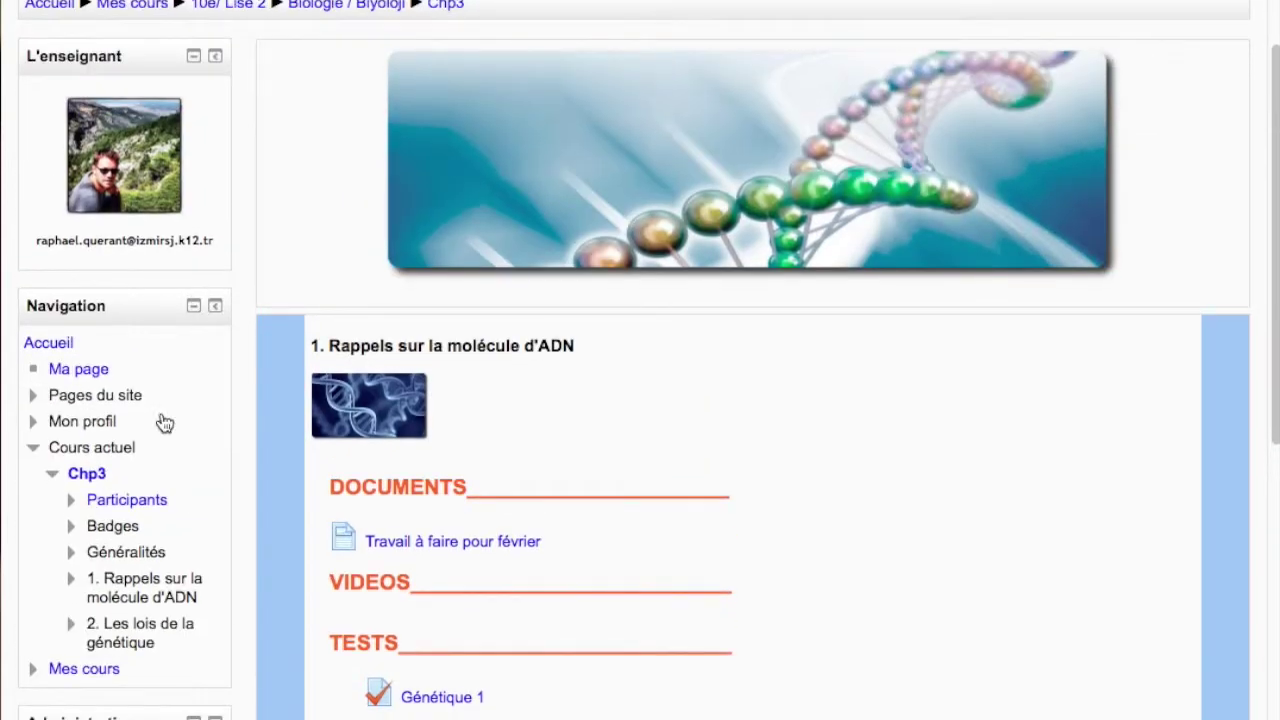
Expand the Pages du site and Mon profil branches, then open Messages personnels
click(90, 397)
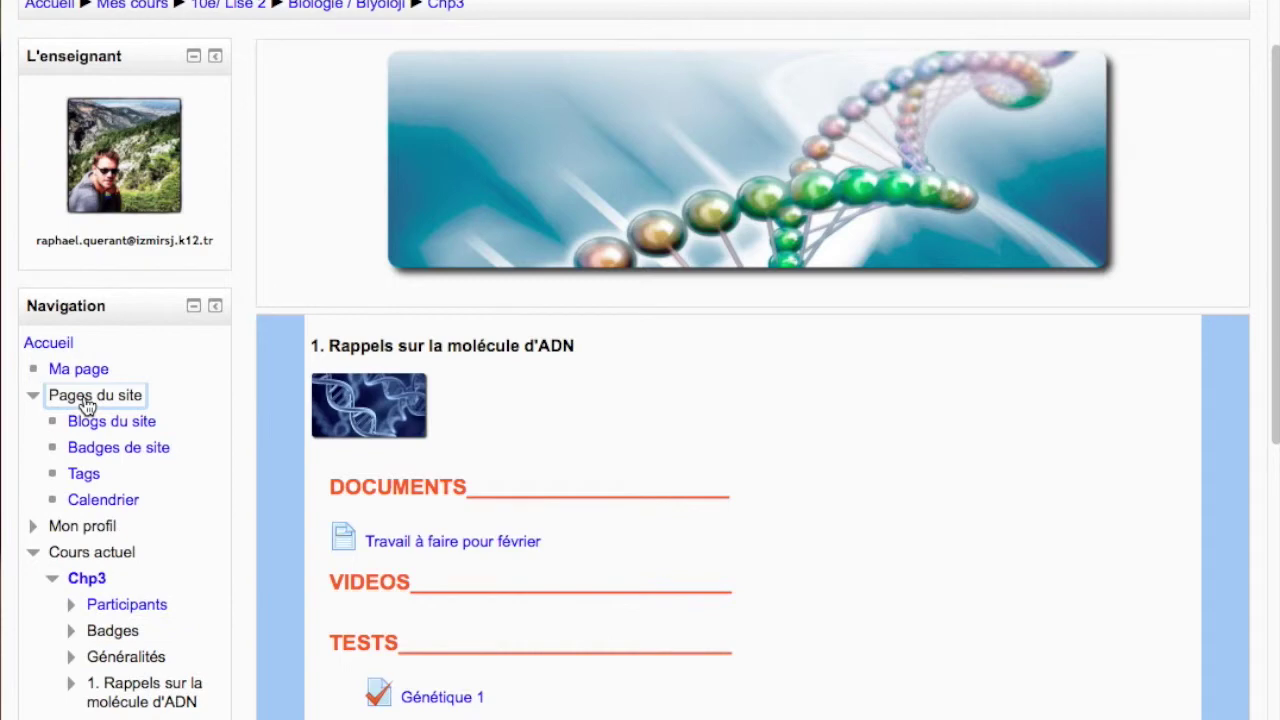
click(80, 525)
scroll(95, 520, down, 1)
scroll(95, 517, down, 4)
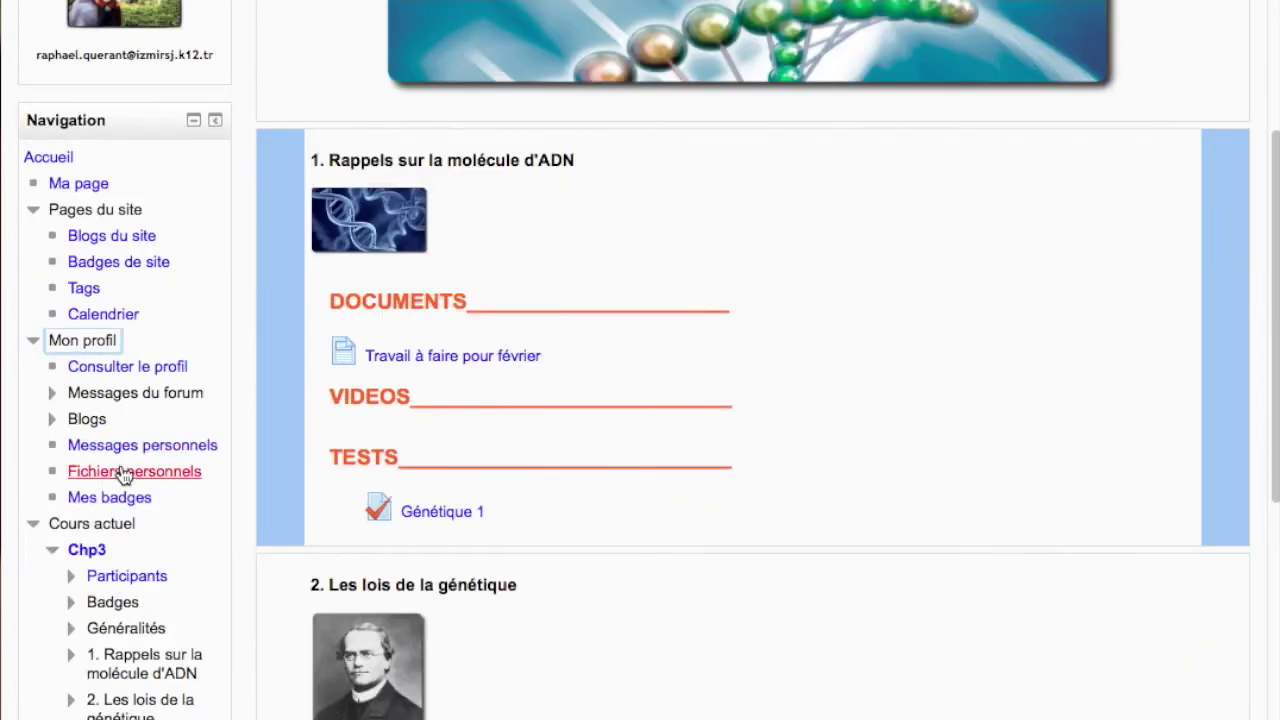
click(129, 452)
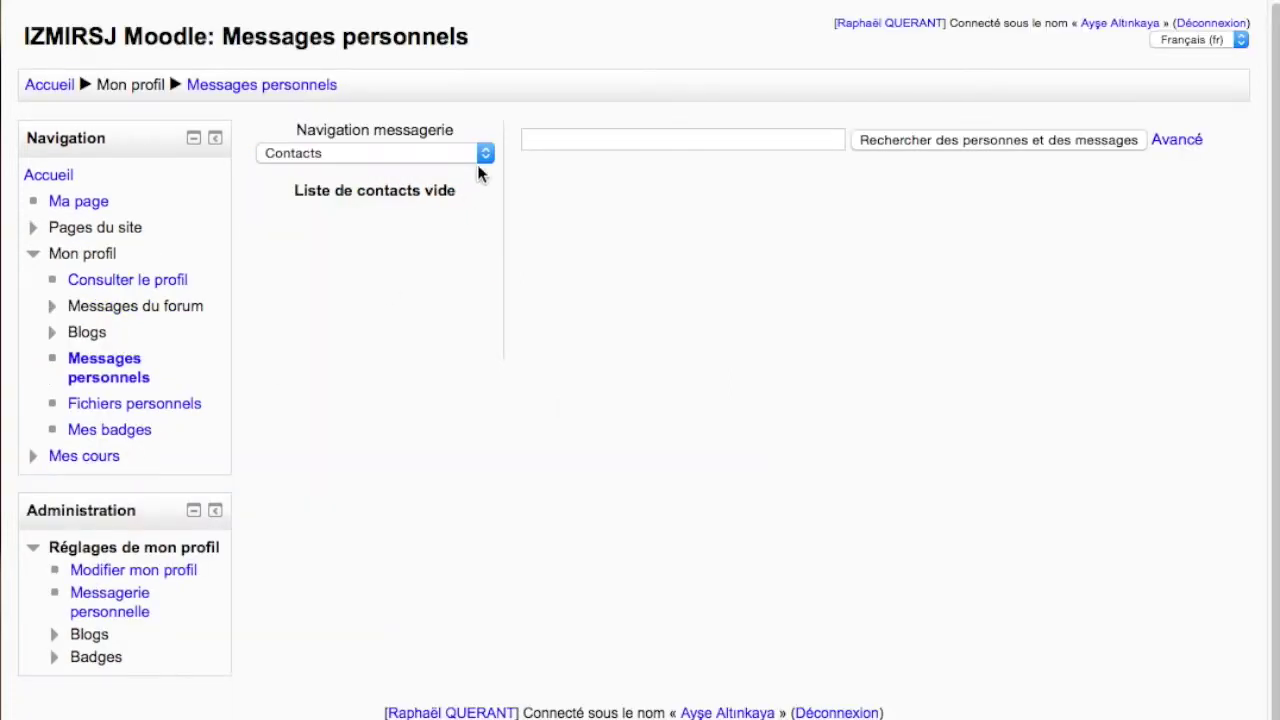
click(487, 154)
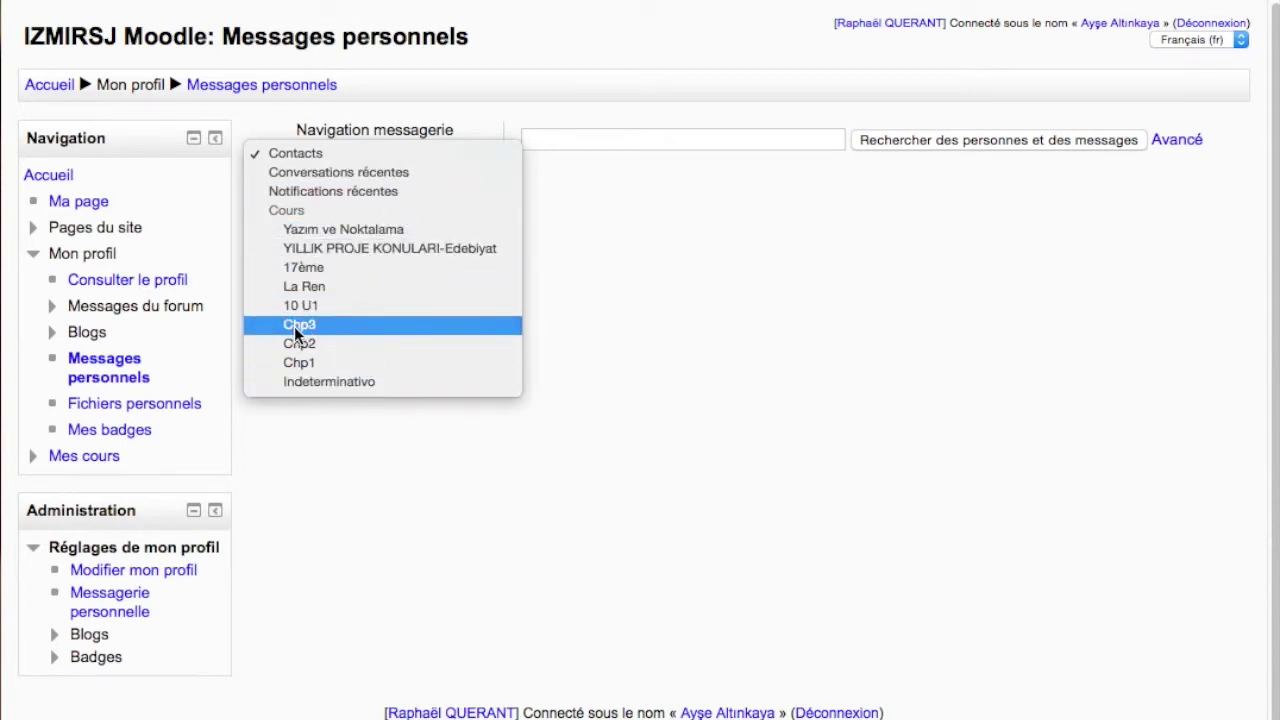
key(Escape)
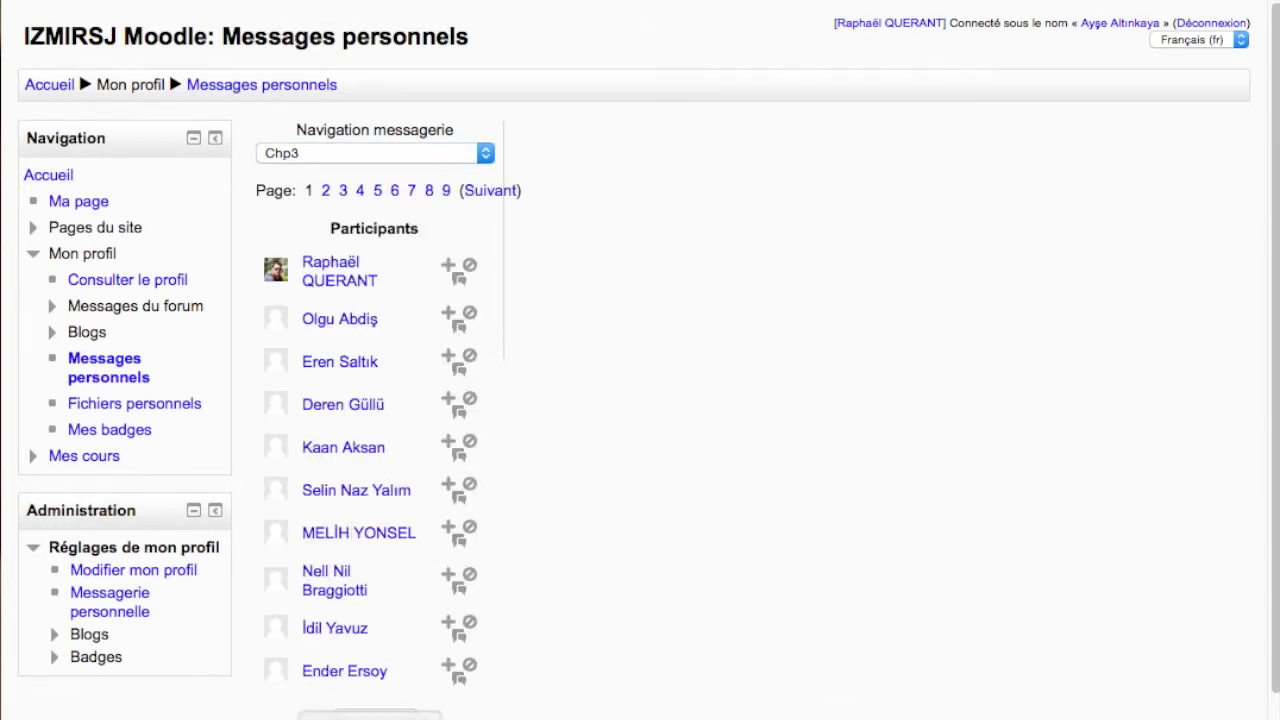
click(485, 153)
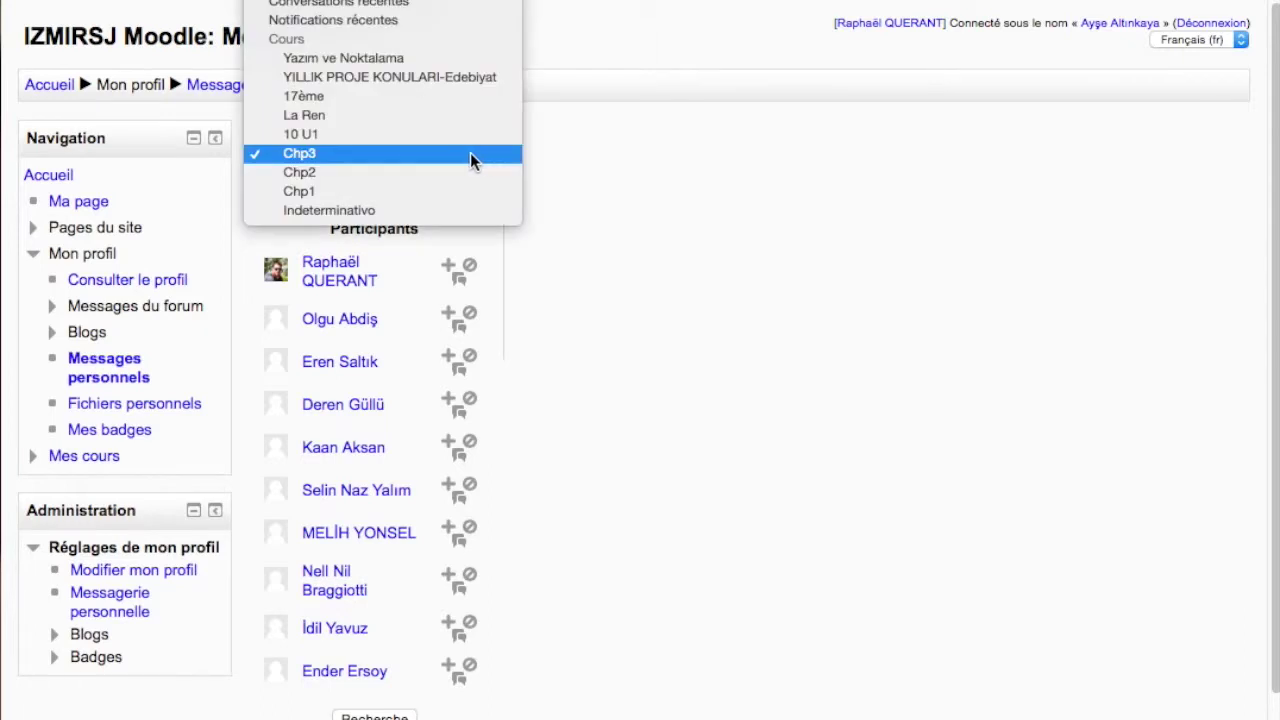
click(537, 100)
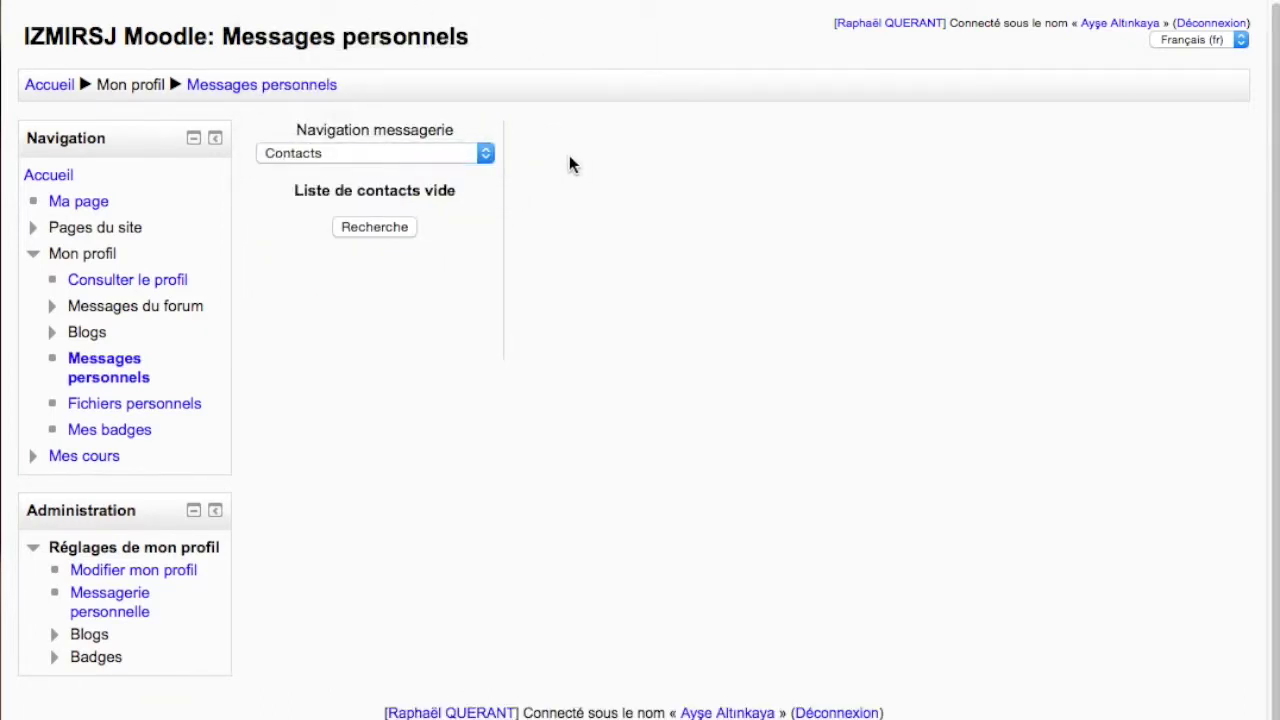
click(400, 229)
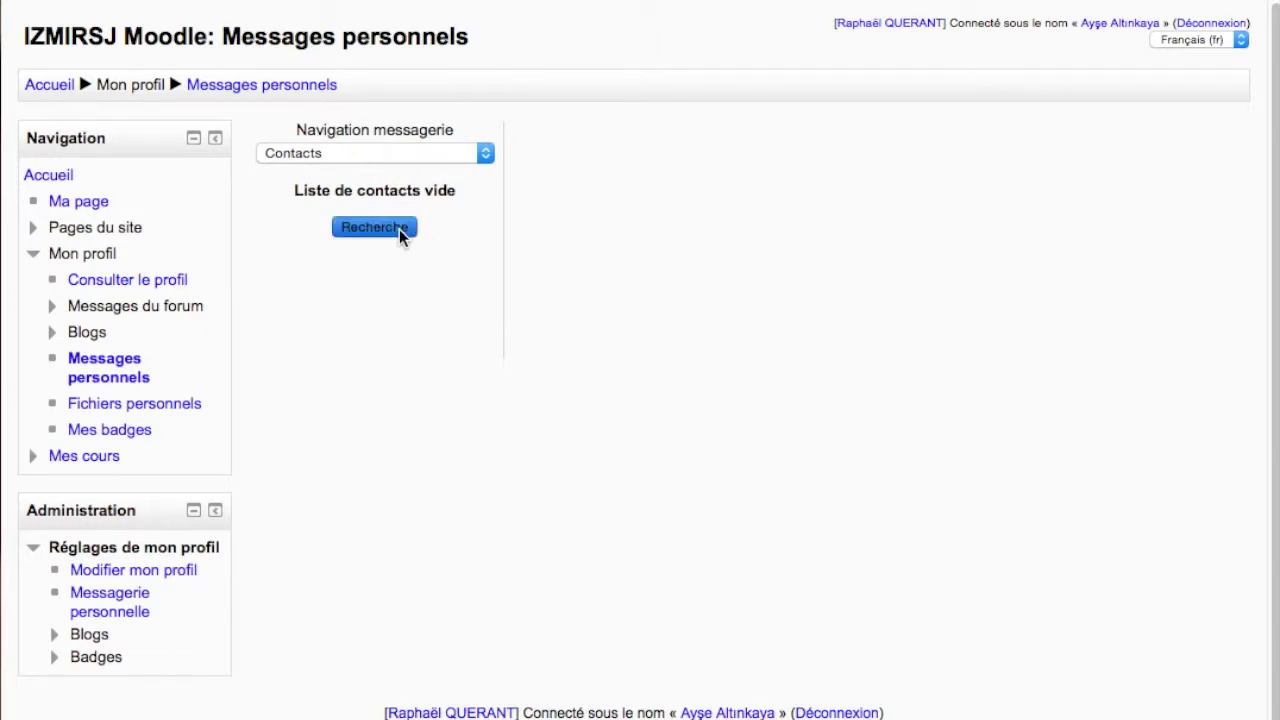
Search people for the course teacher by surname, replacing an initial partial search term
click(646, 141)
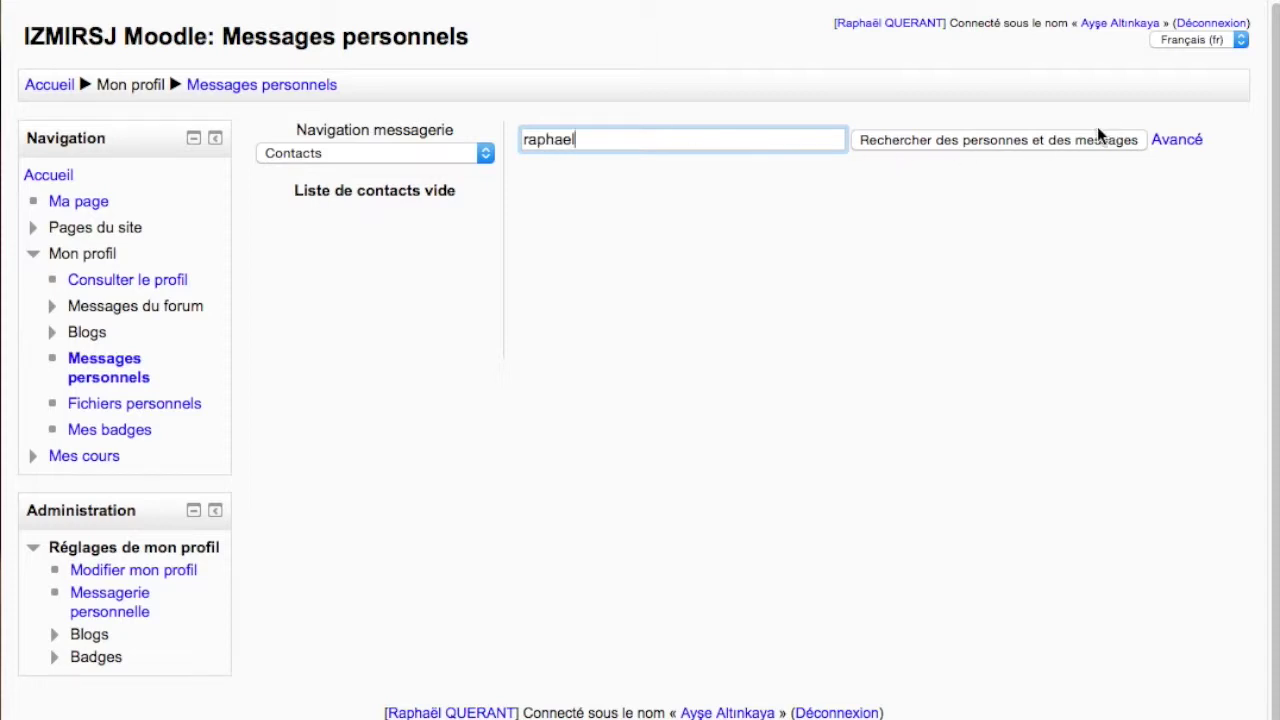
click(1040, 141)
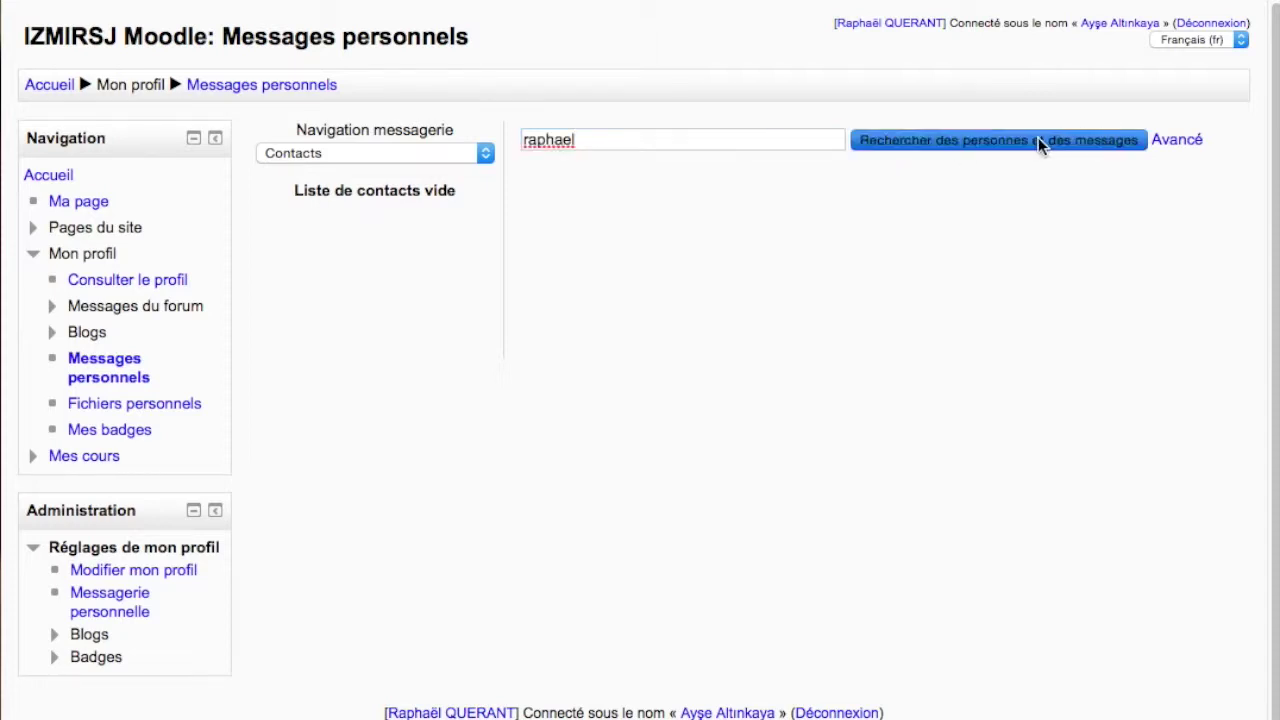
click(598, 139)
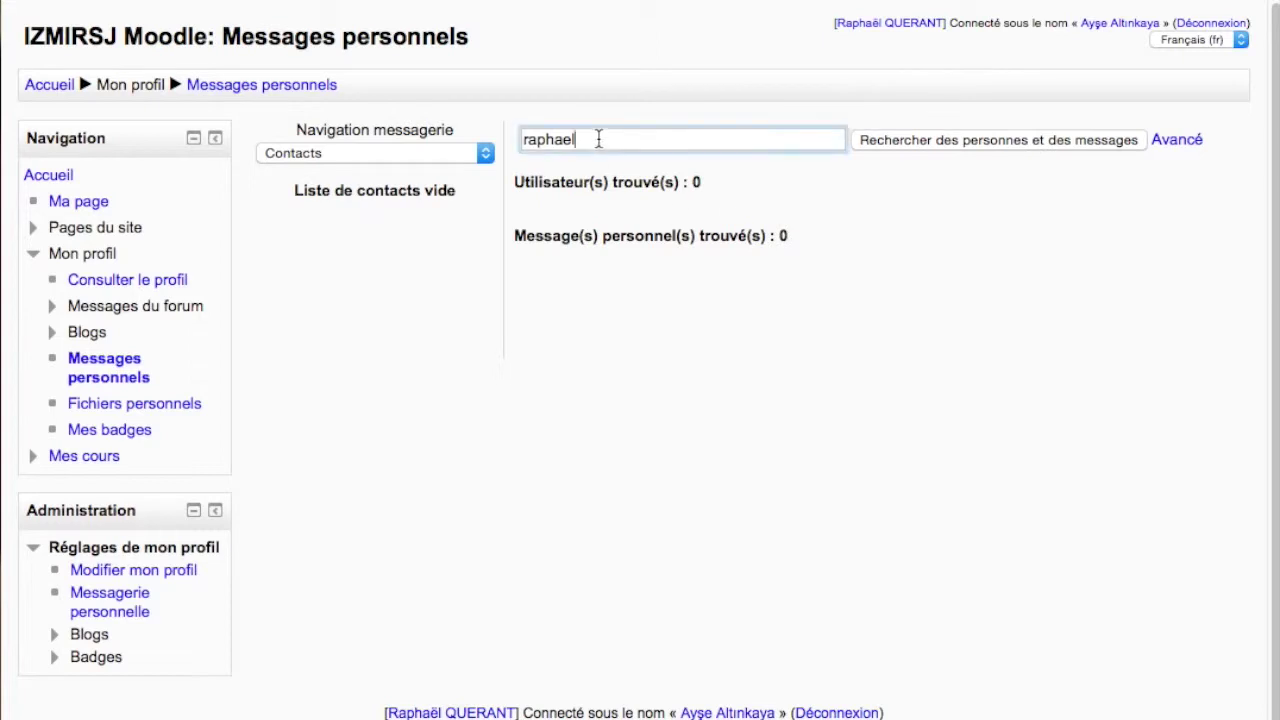
drag(598, 139, 483, 140)
key(BackSpace)
click(983, 143)
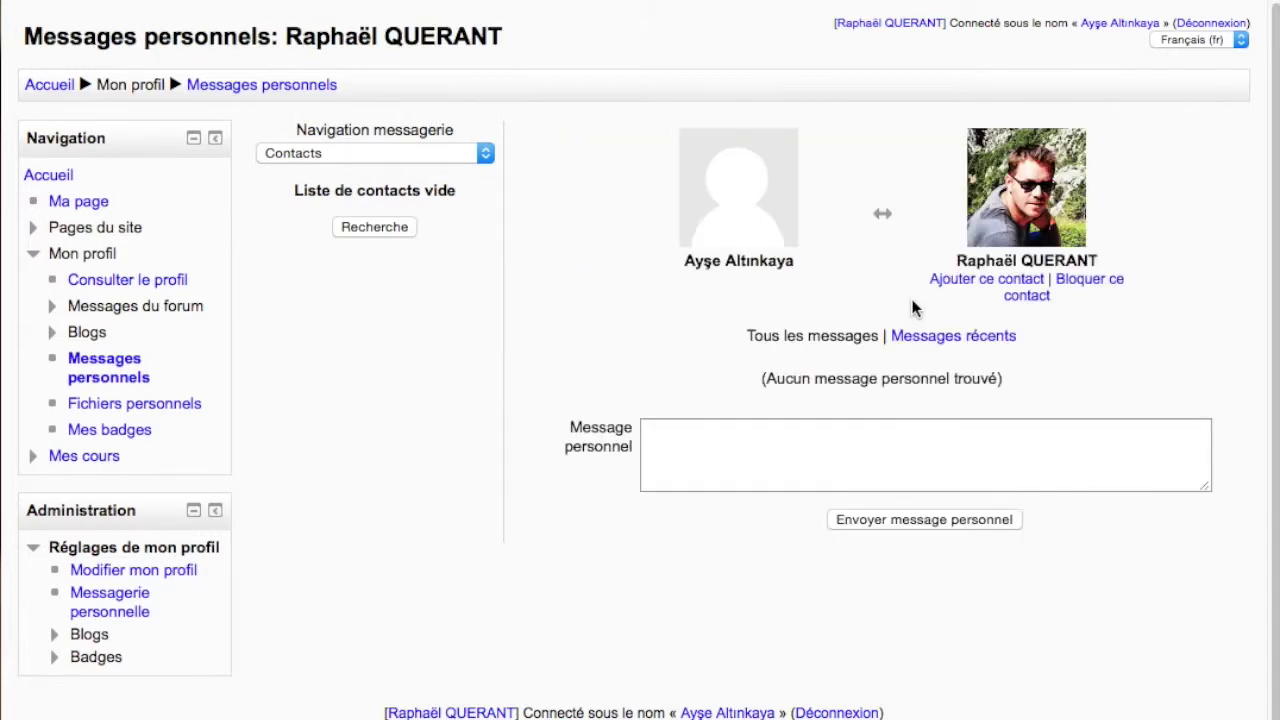
Send the teacher 'bonjour Monsieur, j'ai une question' and return to the site home page
click(828, 428)
text(bonjour Monsieur)
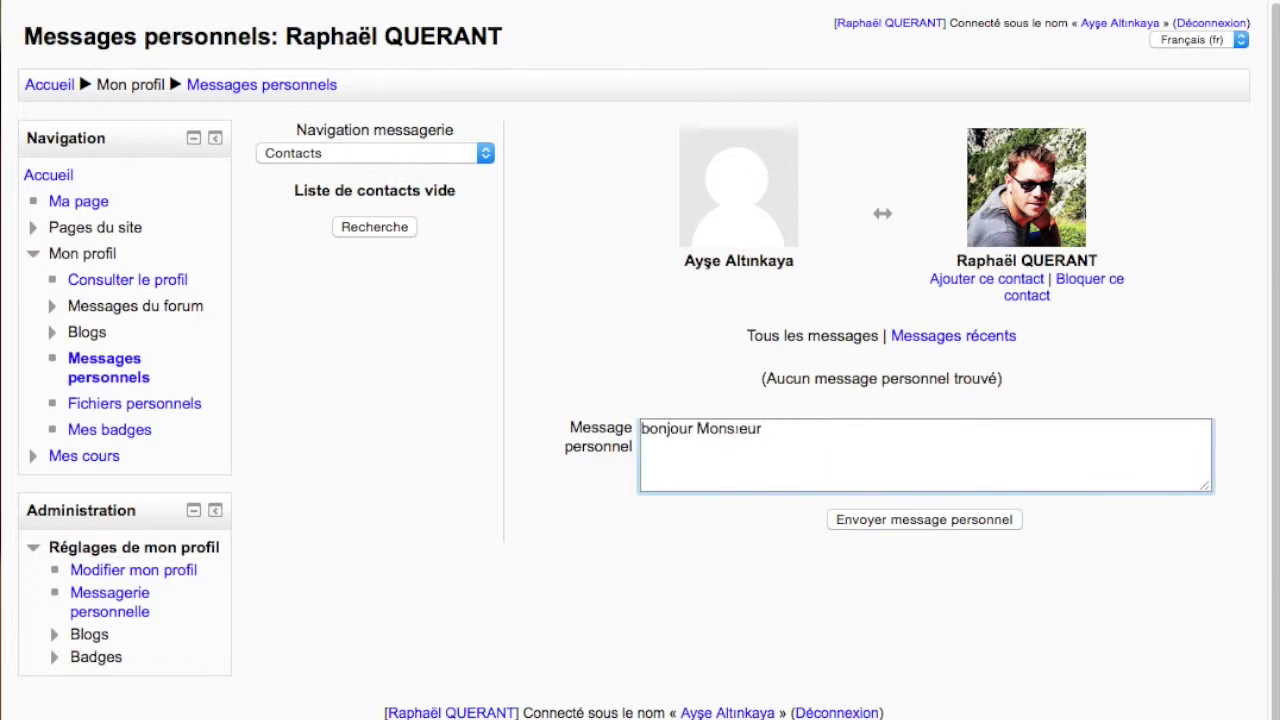
key(BackSpace)
key(BackSpace)
key(BackSpace)
key(BackSpace)
text(ieur, j'ai une question)
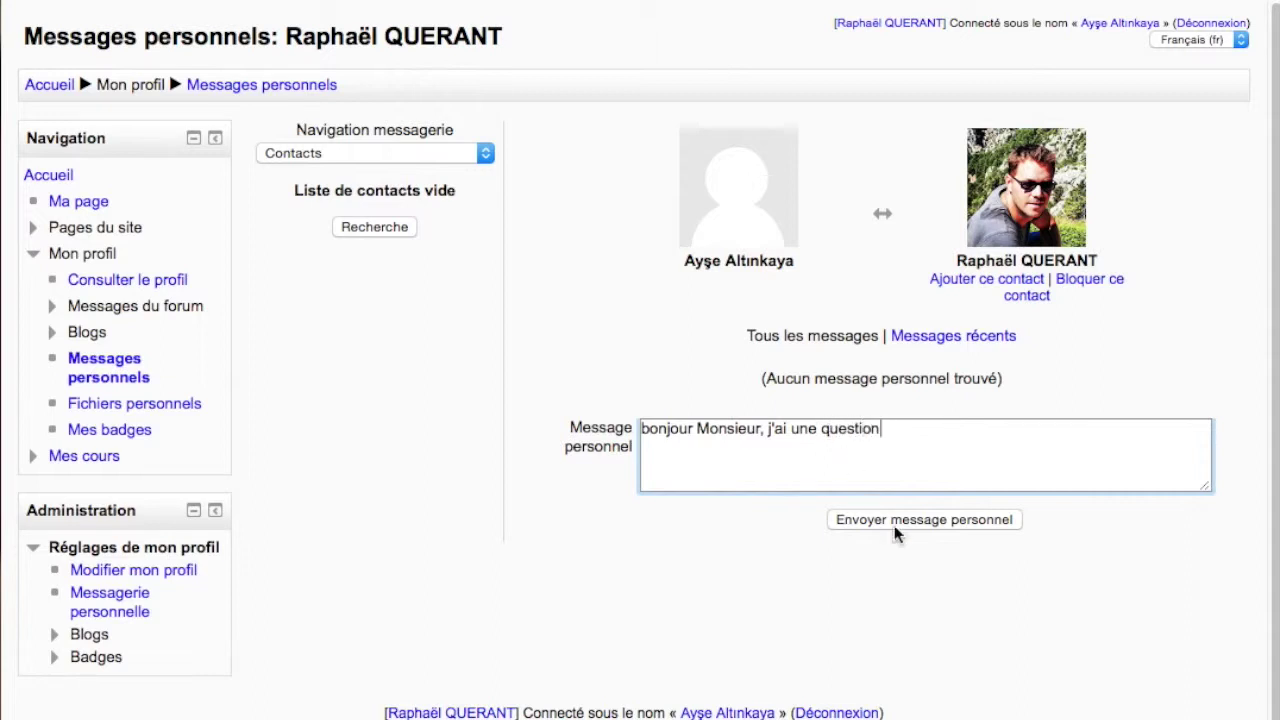
click(919, 528)
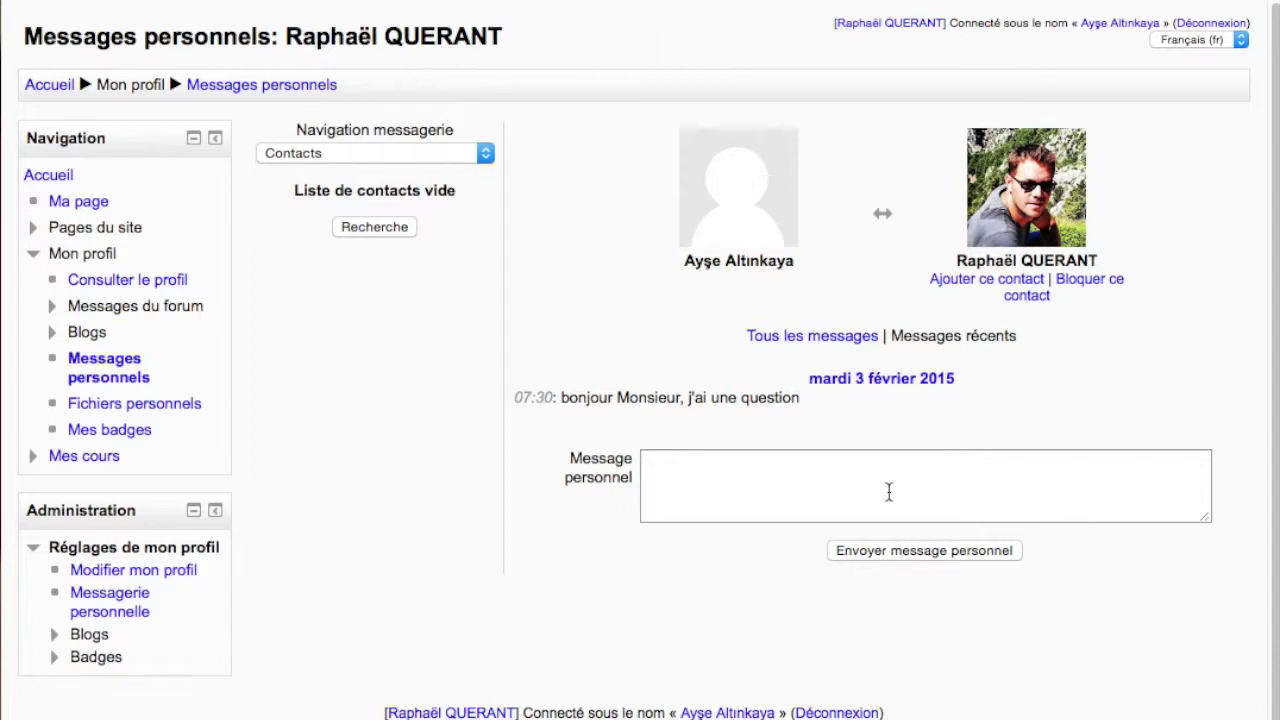
click(50, 176)
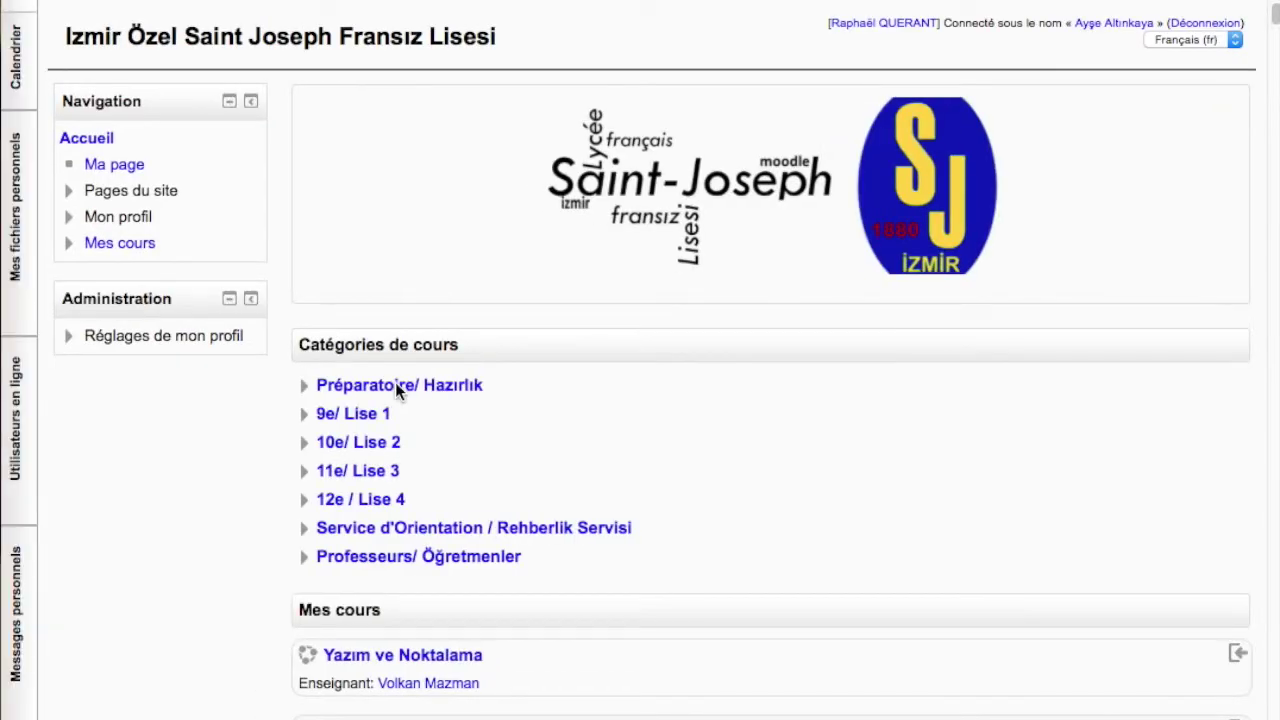
From the home page, open the 10.3. La génétique (Chp3) course
scroll(434, 512, down, 6)
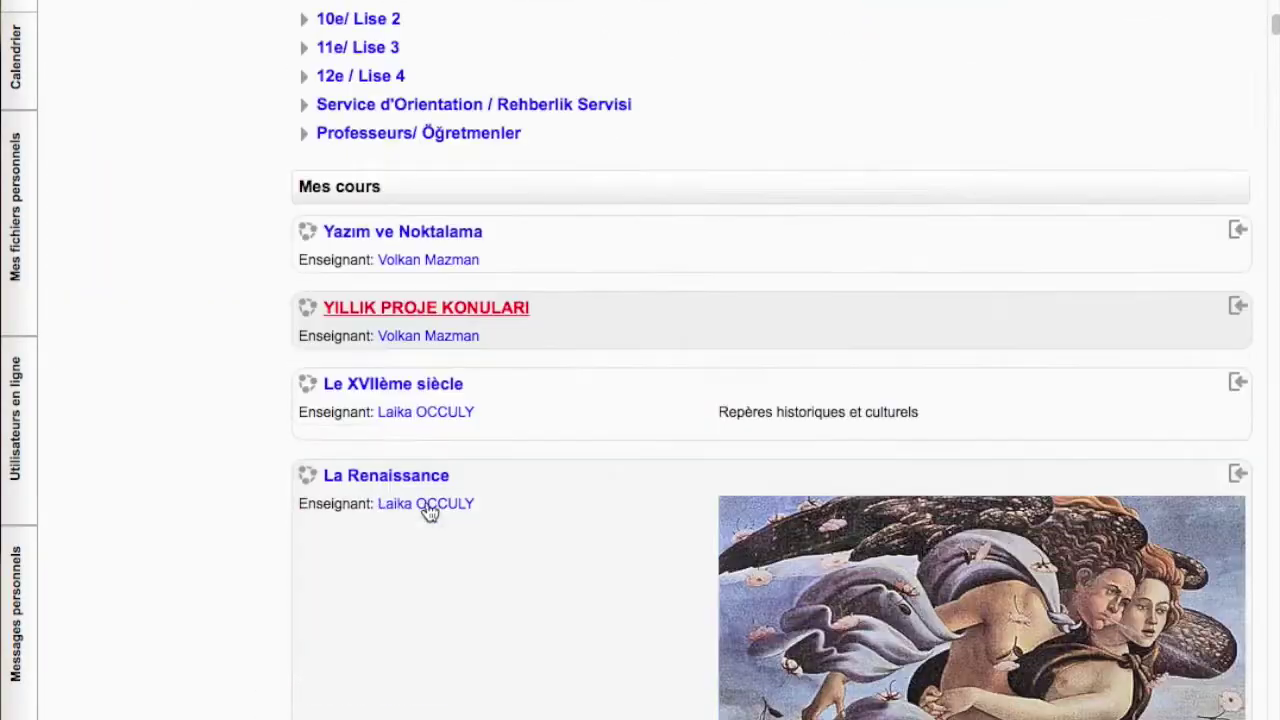
scroll(428, 508, down, 10)
scroll(428, 500, up, 2)
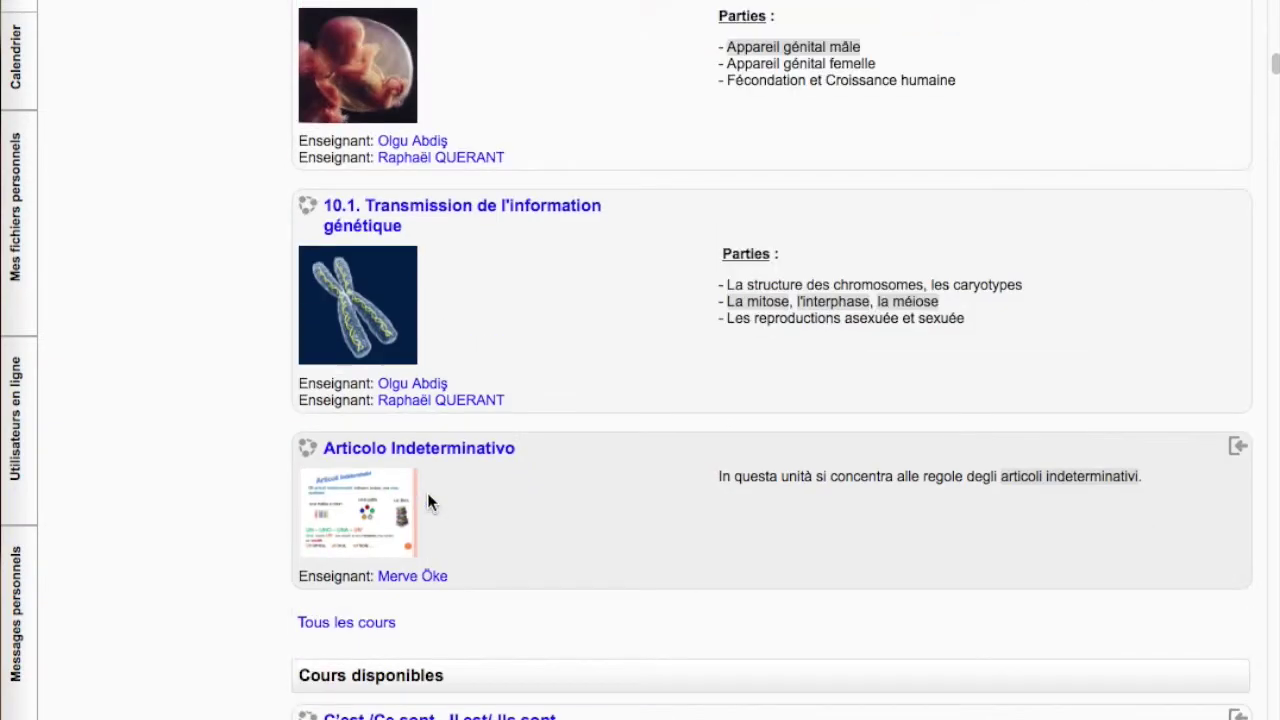
scroll(363, 451, up, 4)
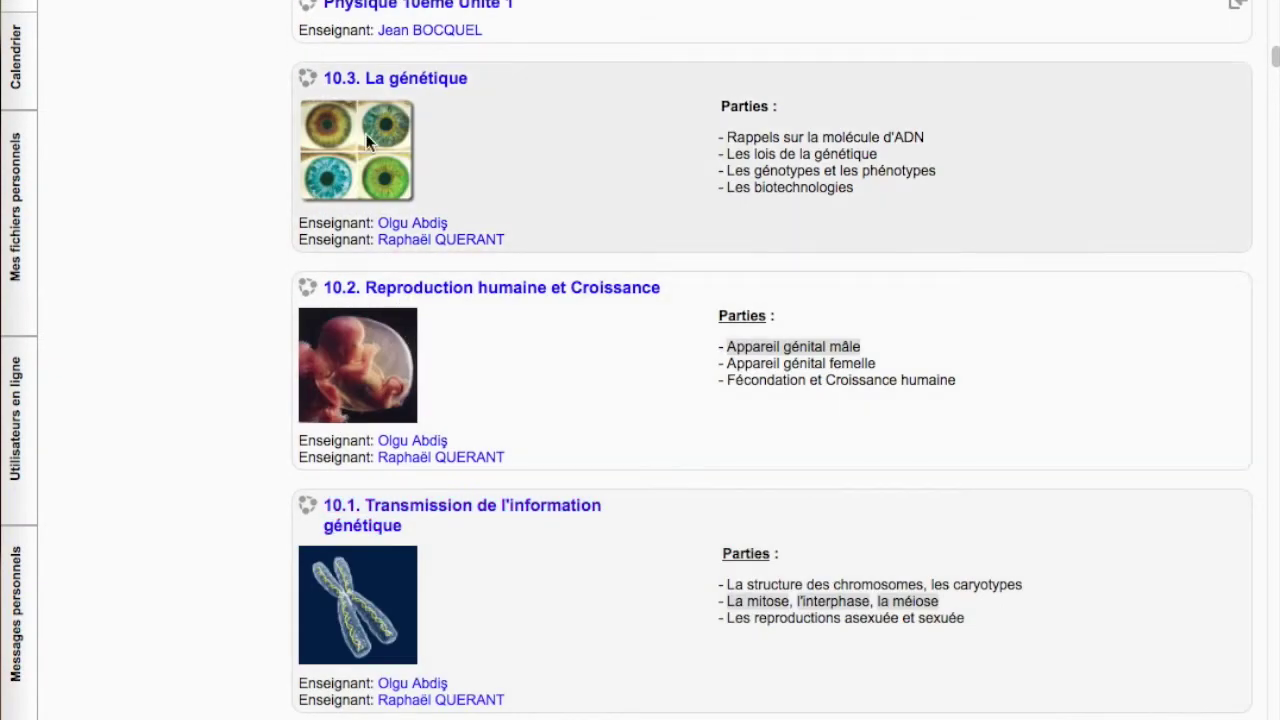
click(380, 80)
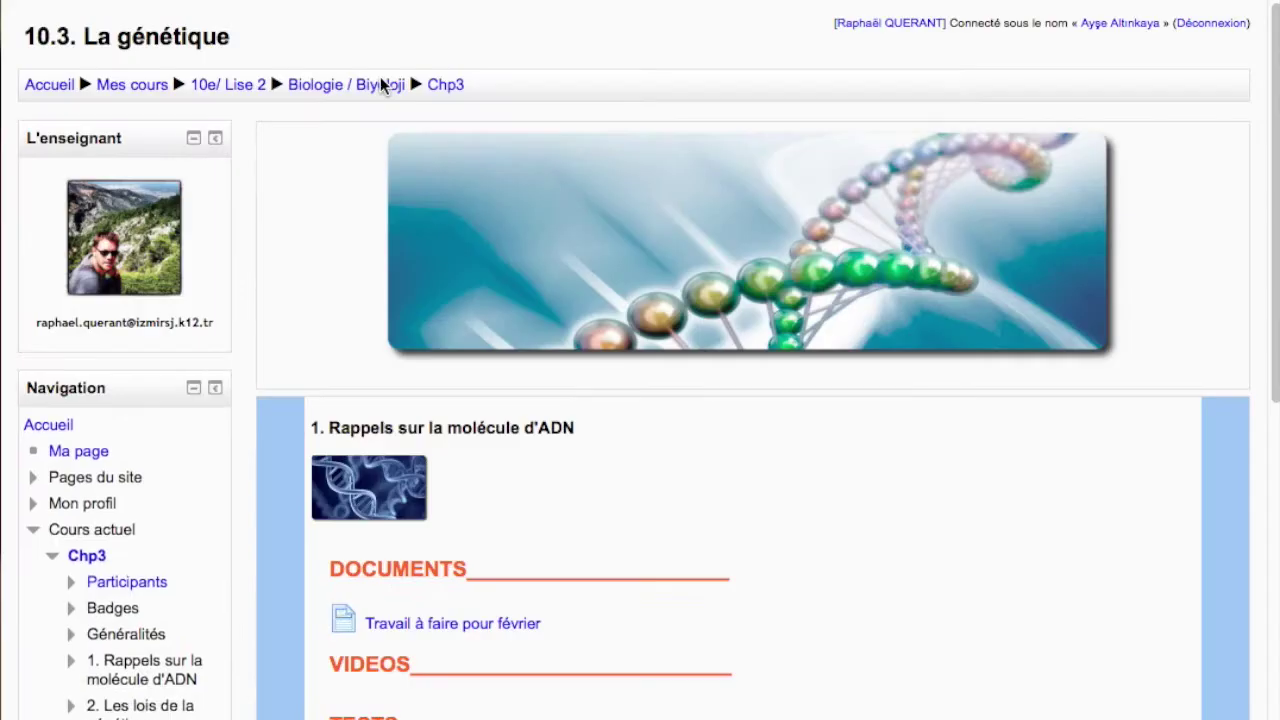
Open the 'Travail à faire pour février' page under DOCUMENTS
scroll(229, 410, down, 5)
scroll(229, 410, down, 6)
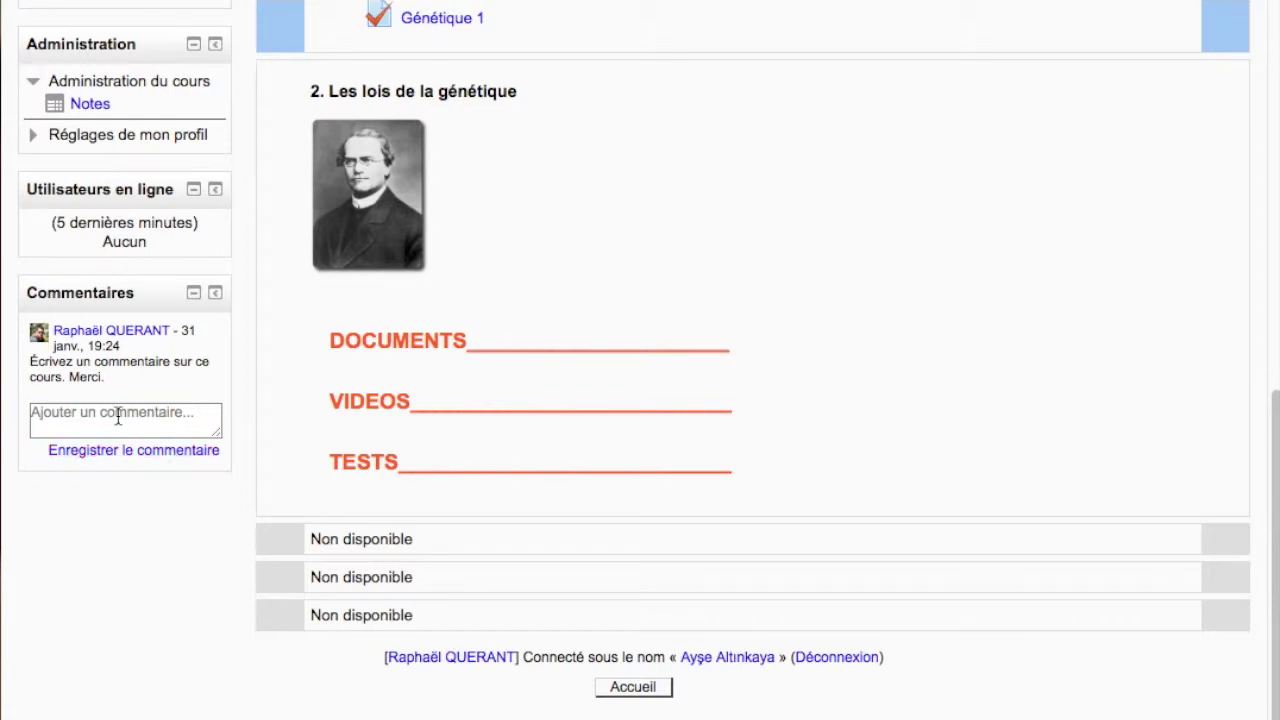
scroll(379, 445, up, 1)
scroll(379, 436, up, 10)
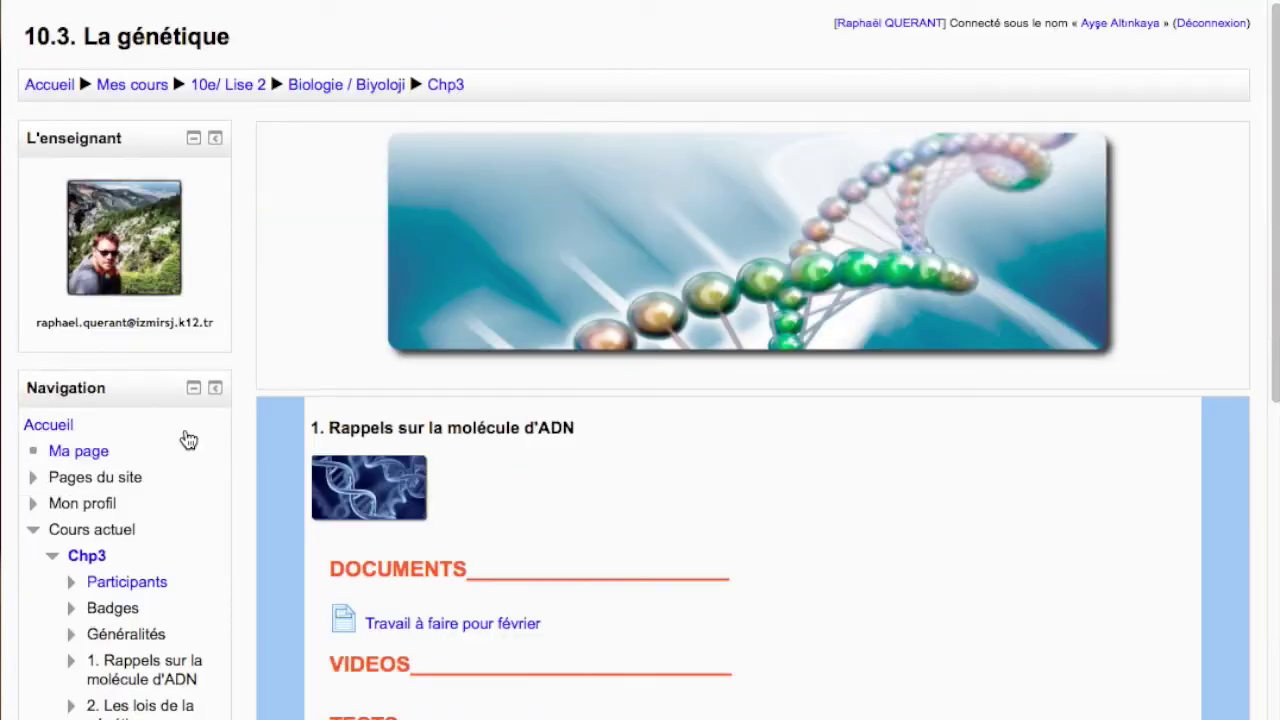
scroll(451, 357, down, 6)
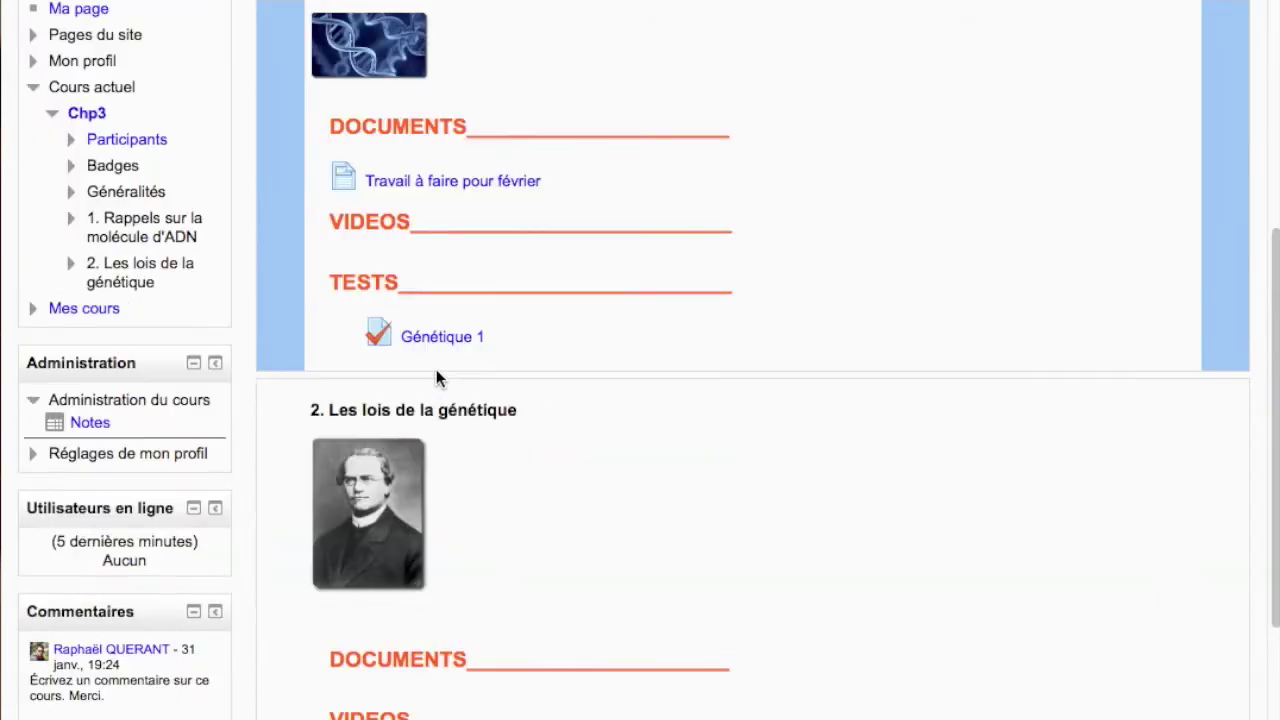
click(494, 180)
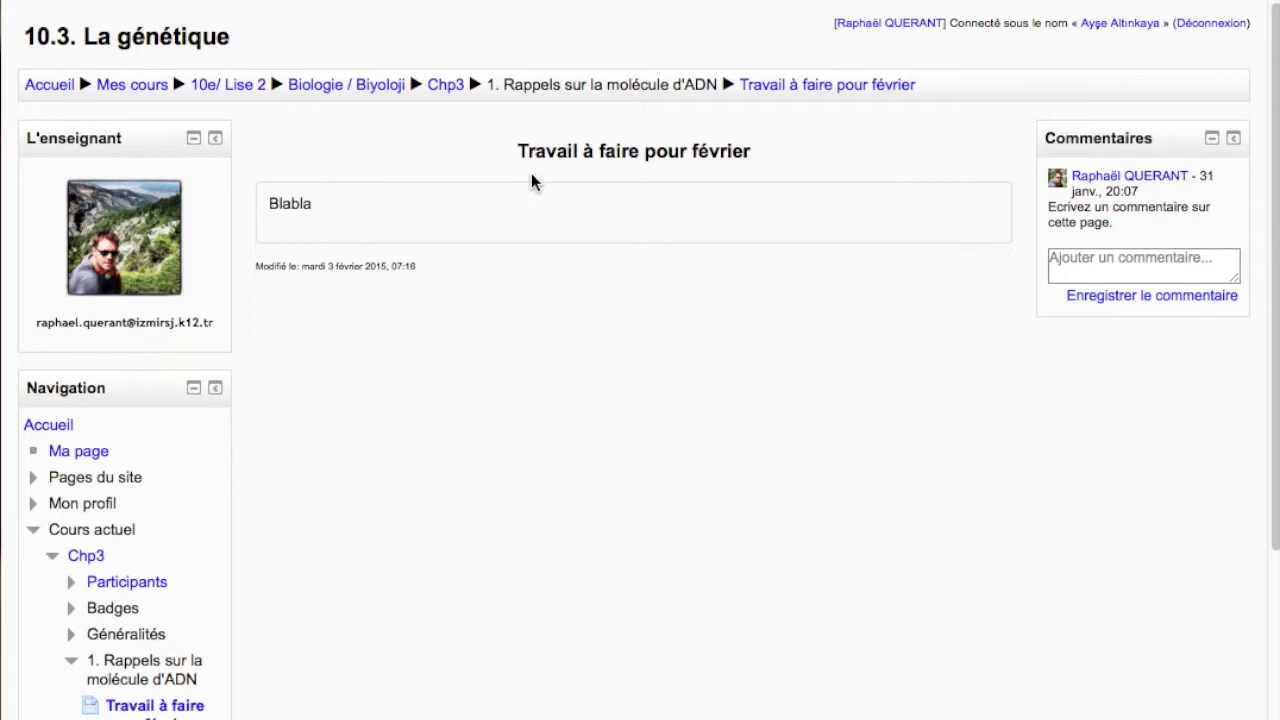
Save the comment 'super...' in the page's Commentaires block, then begin another comment
drag(290, 204, 407, 190)
click(603, 146)
click(1081, 257)
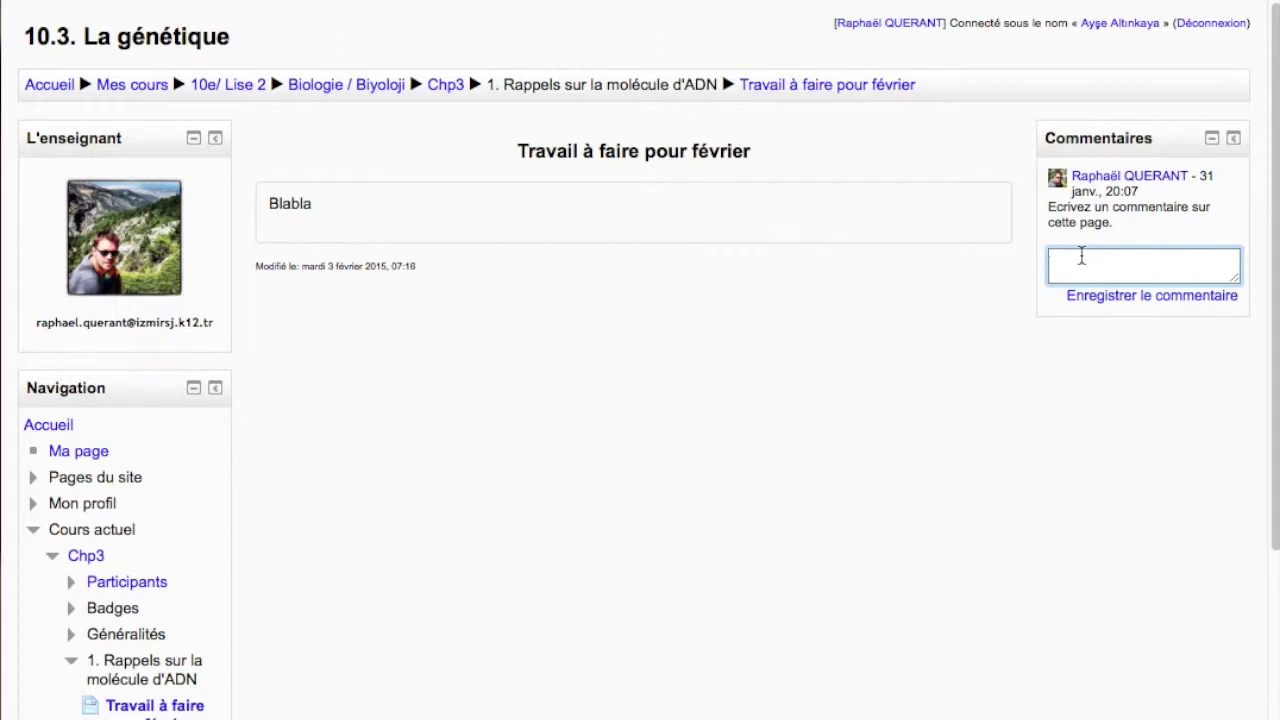
text(super...)
click(1135, 300)
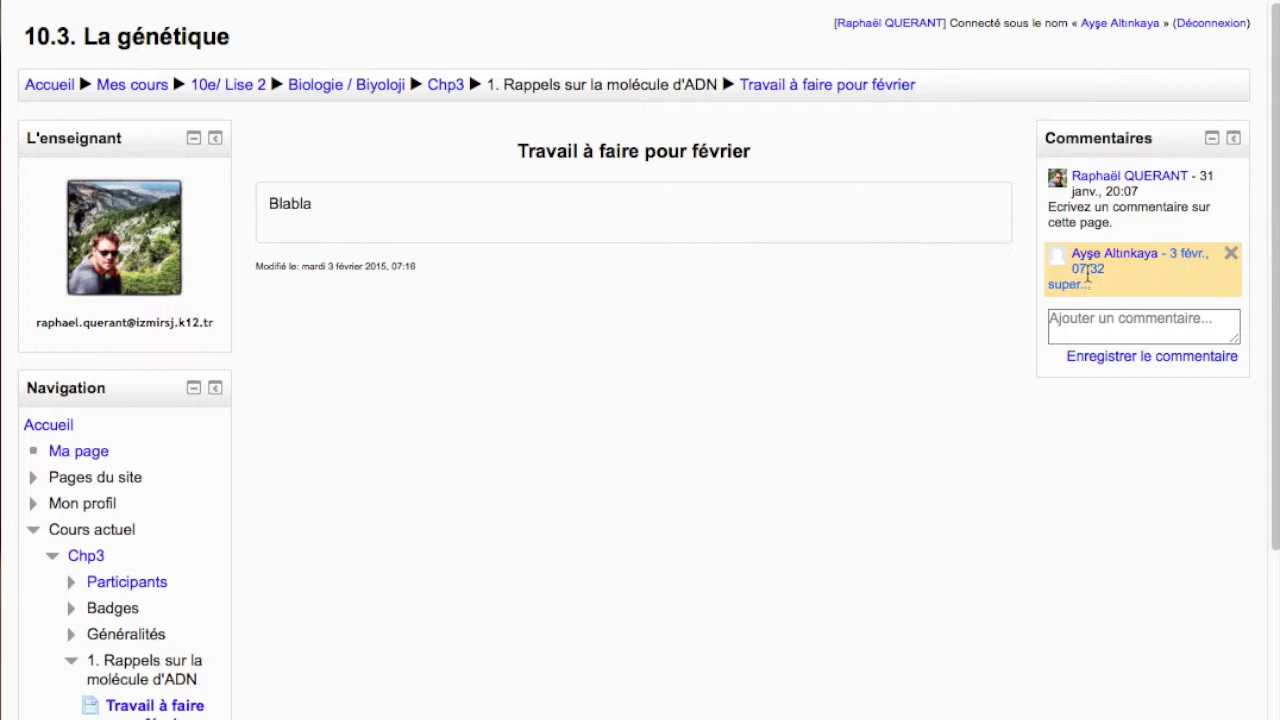
drag(1050, 286, 1094, 287)
click(1097, 306)
click(1097, 320)
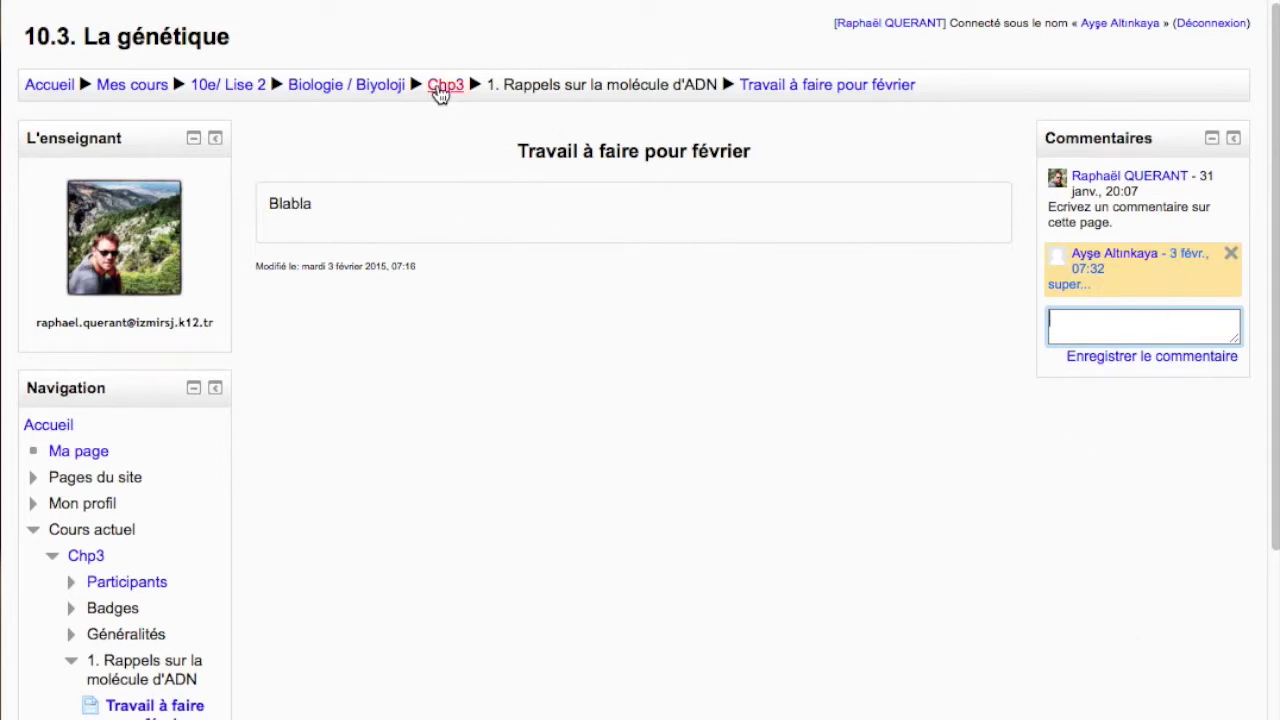
Return to the Chp3 course, scroll its sections, and open Notes to see the Génétique 1 grade
click(445, 85)
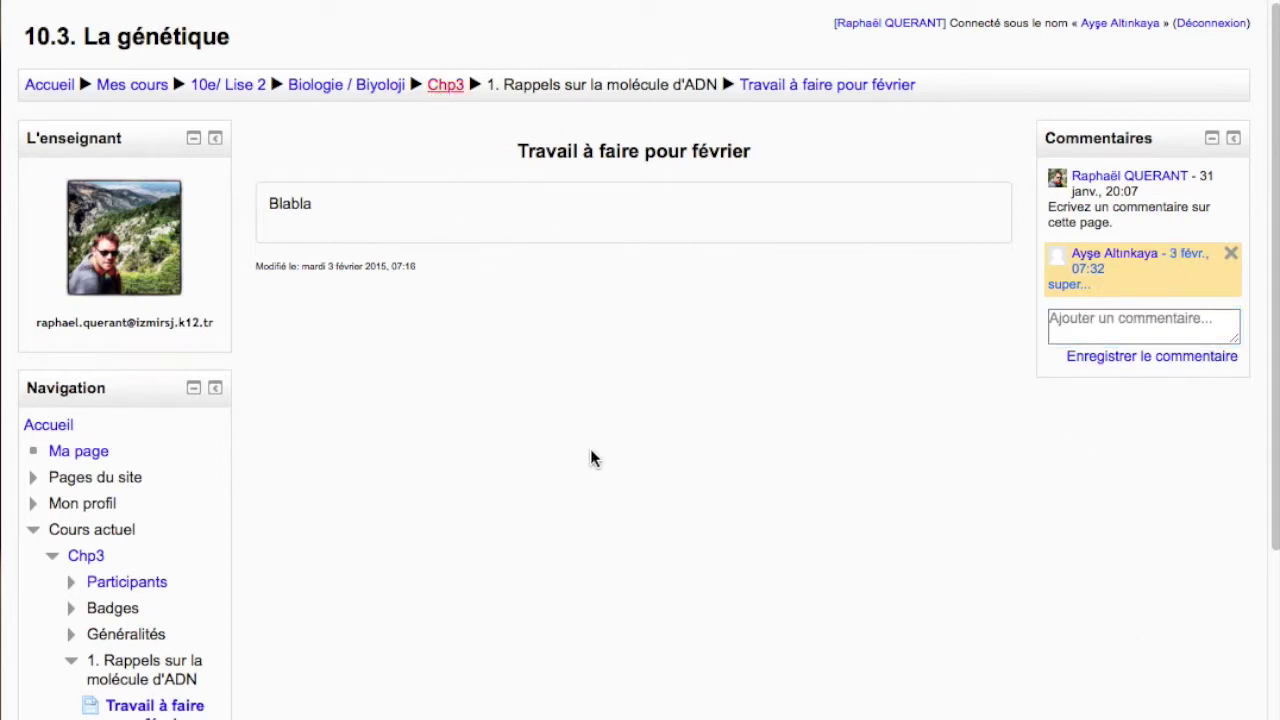
scroll(837, 551, down, 3)
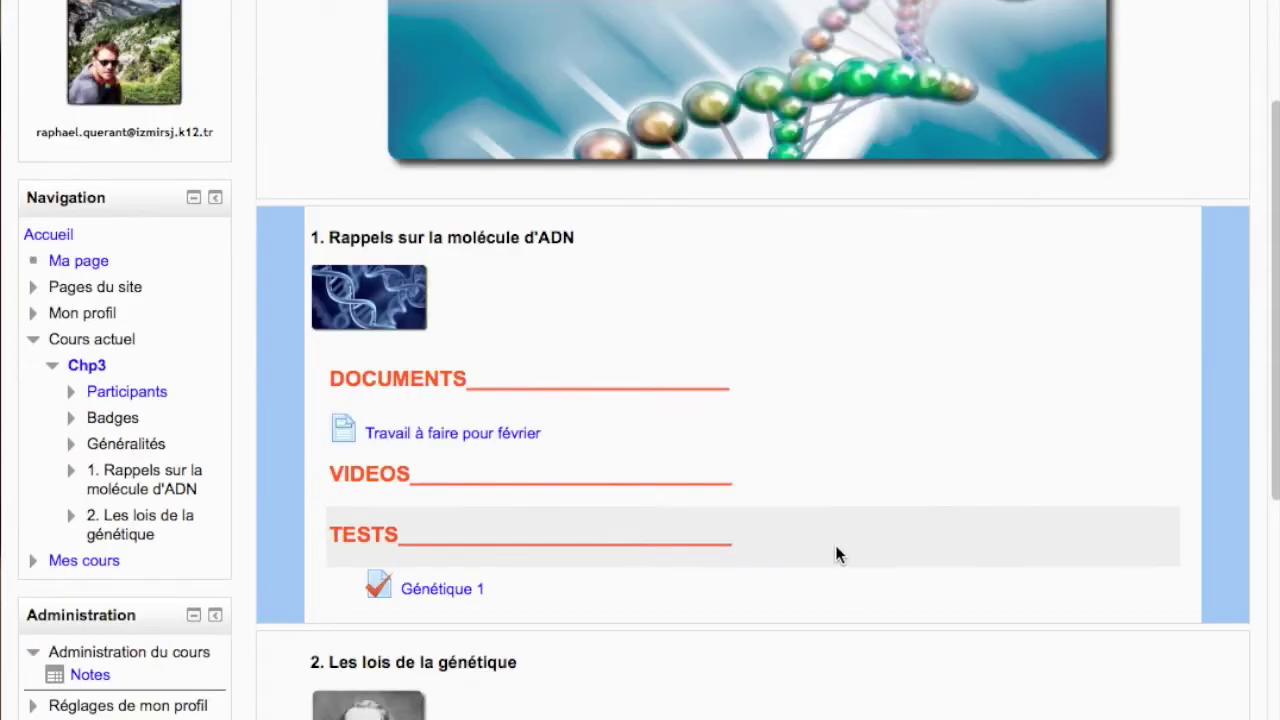
scroll(837, 547, down, 4)
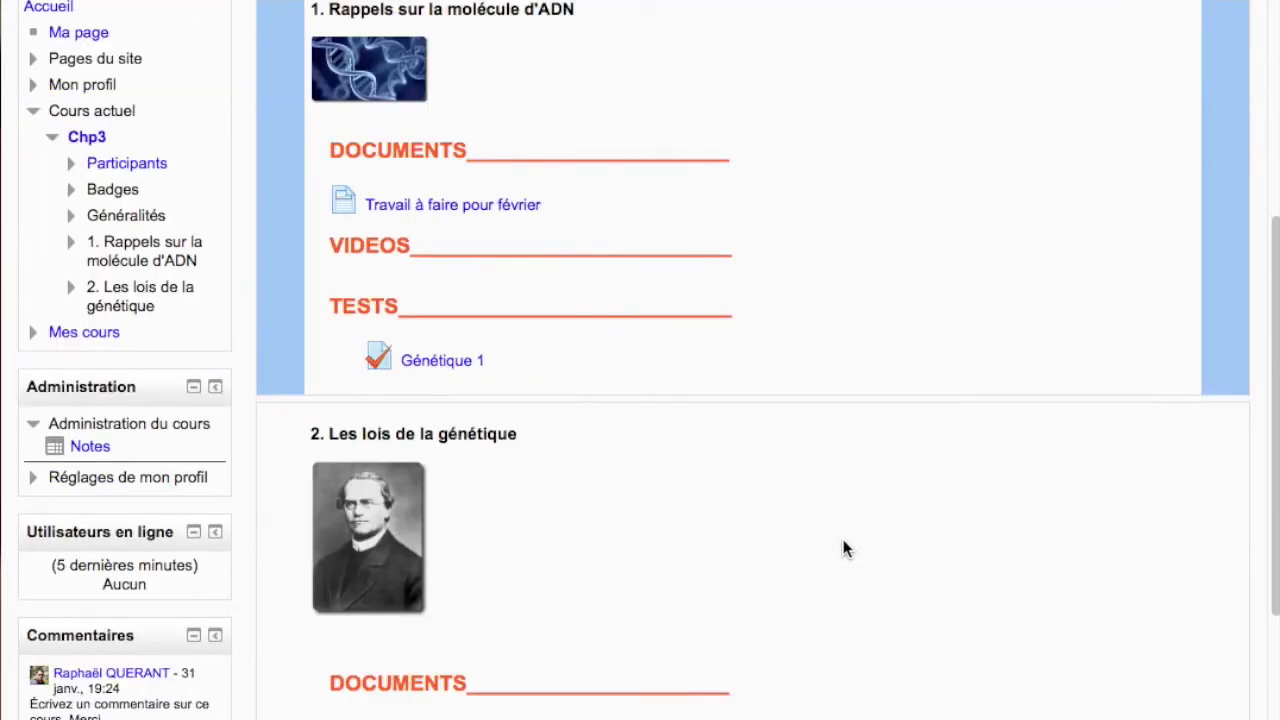
scroll(843, 548, down, 3)
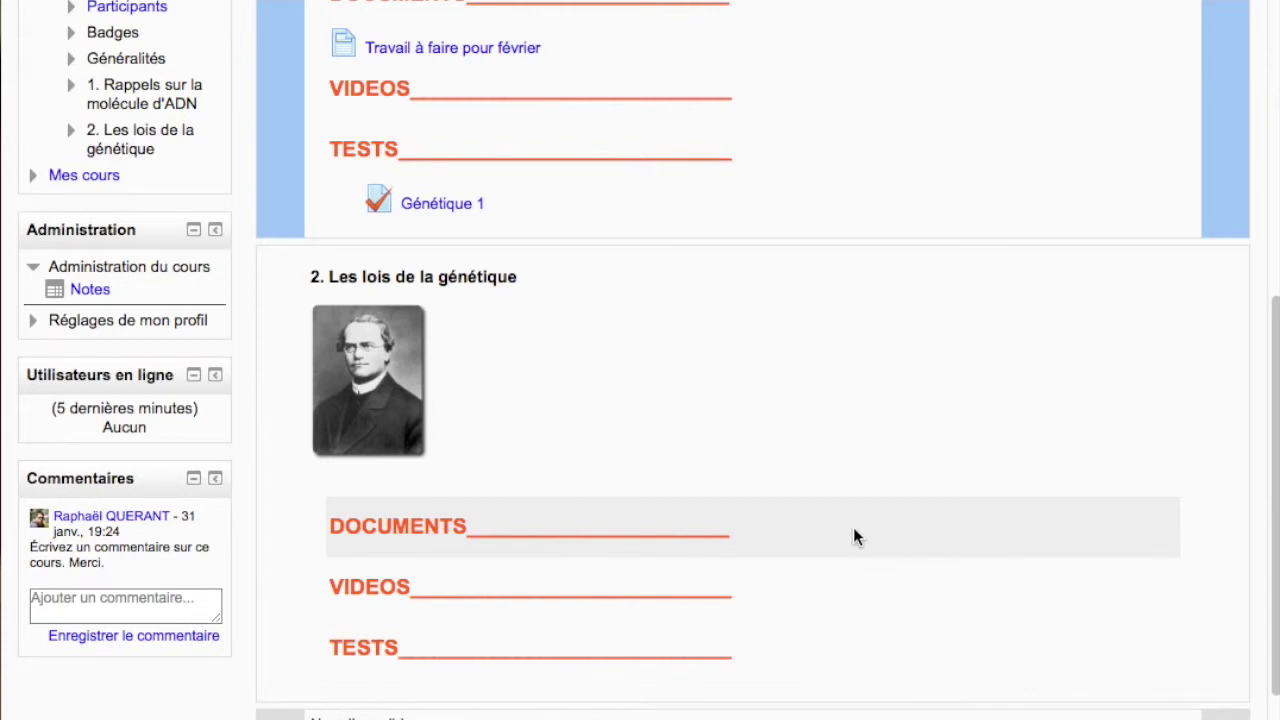
scroll(853, 527, up, 5)
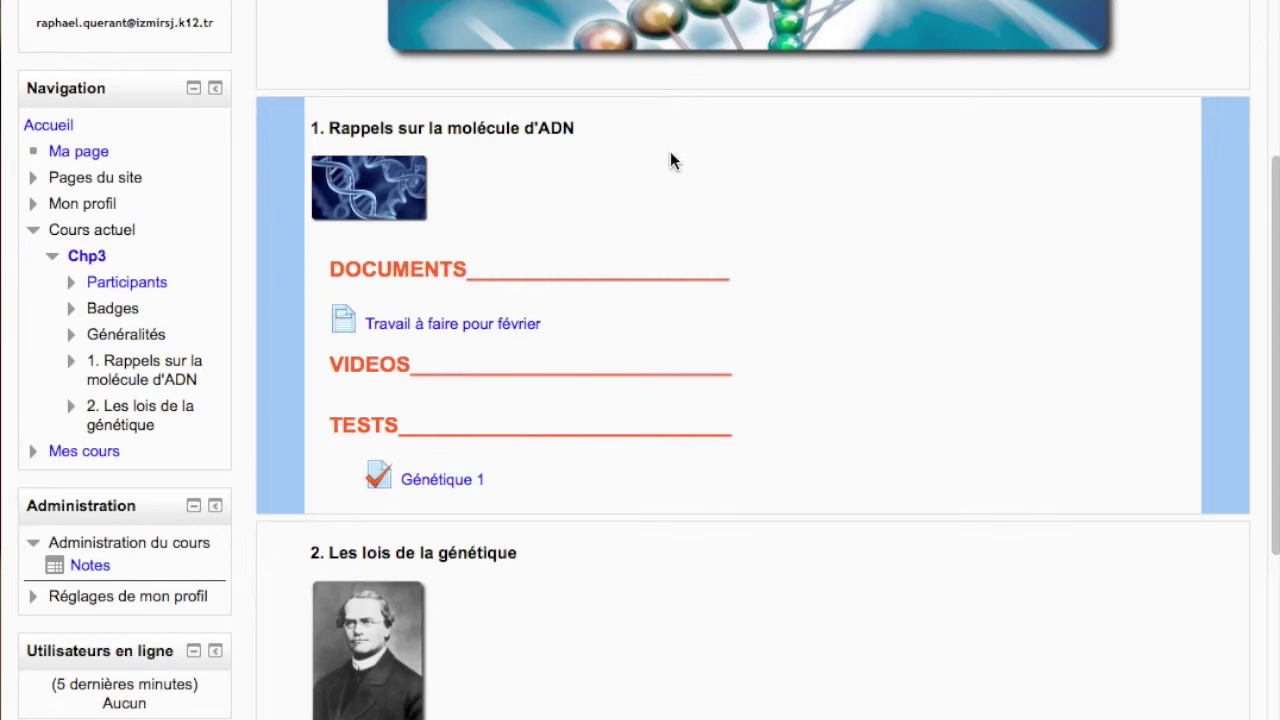
scroll(882, 362, down, 2)
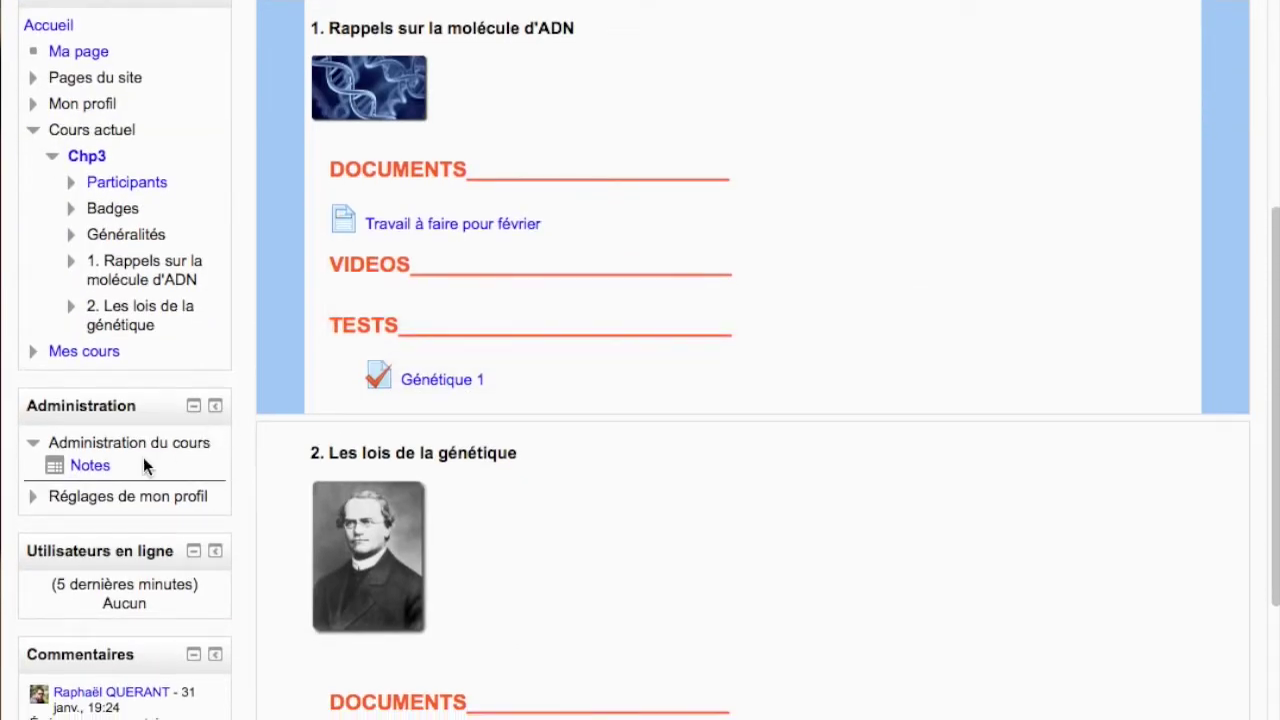
click(89, 467)
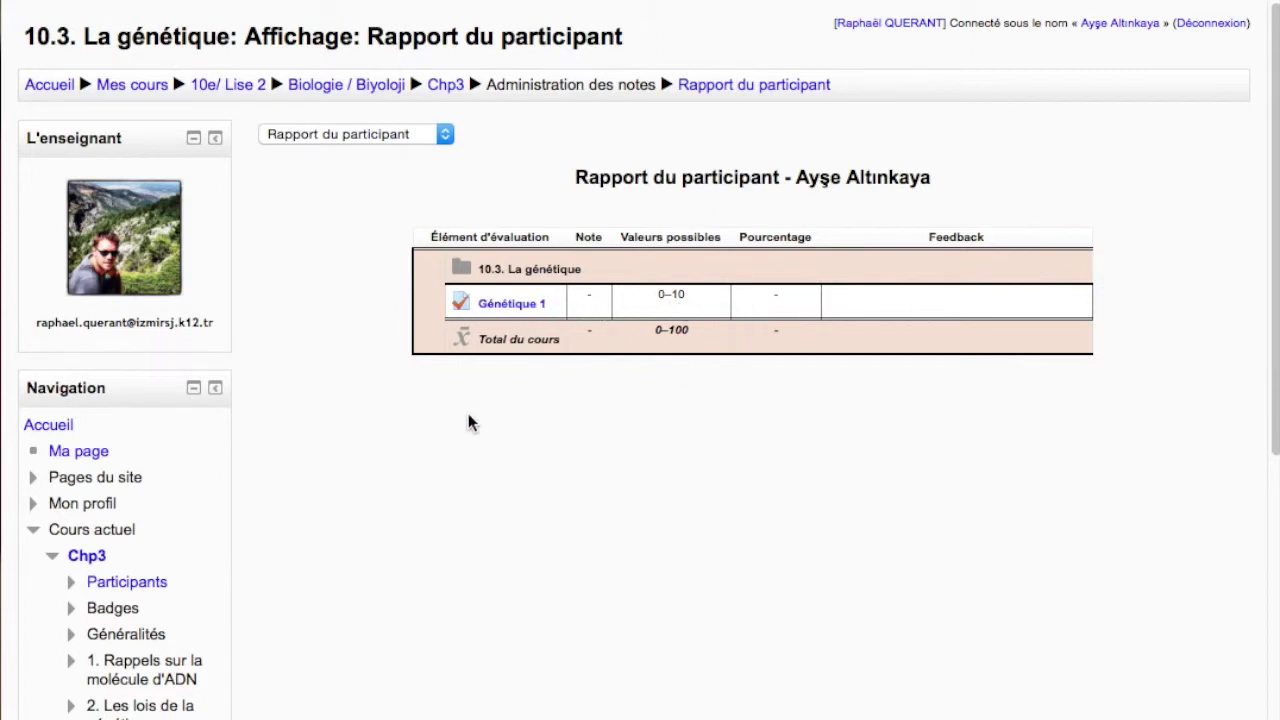
Use the Biologie / Biyoloji breadcrumb to list that category's courses, including 10.3. La génétique
click(360, 86)
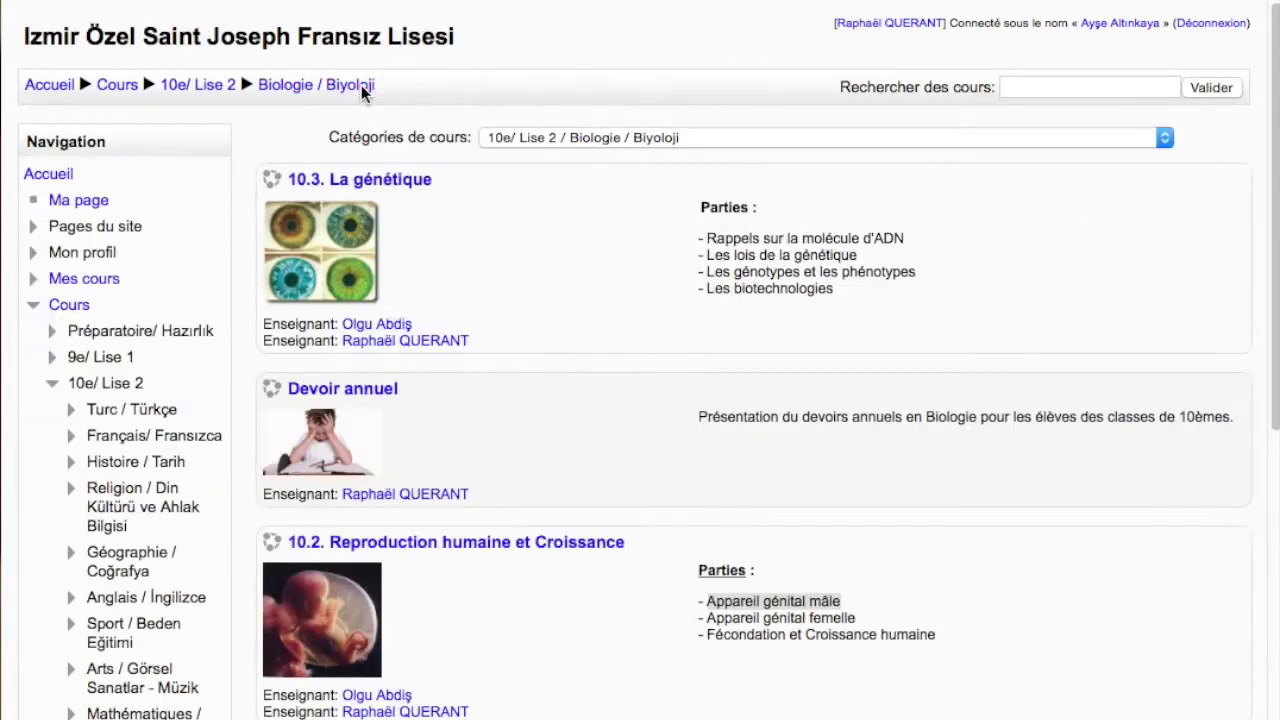
scroll(388, 465, down, 2)
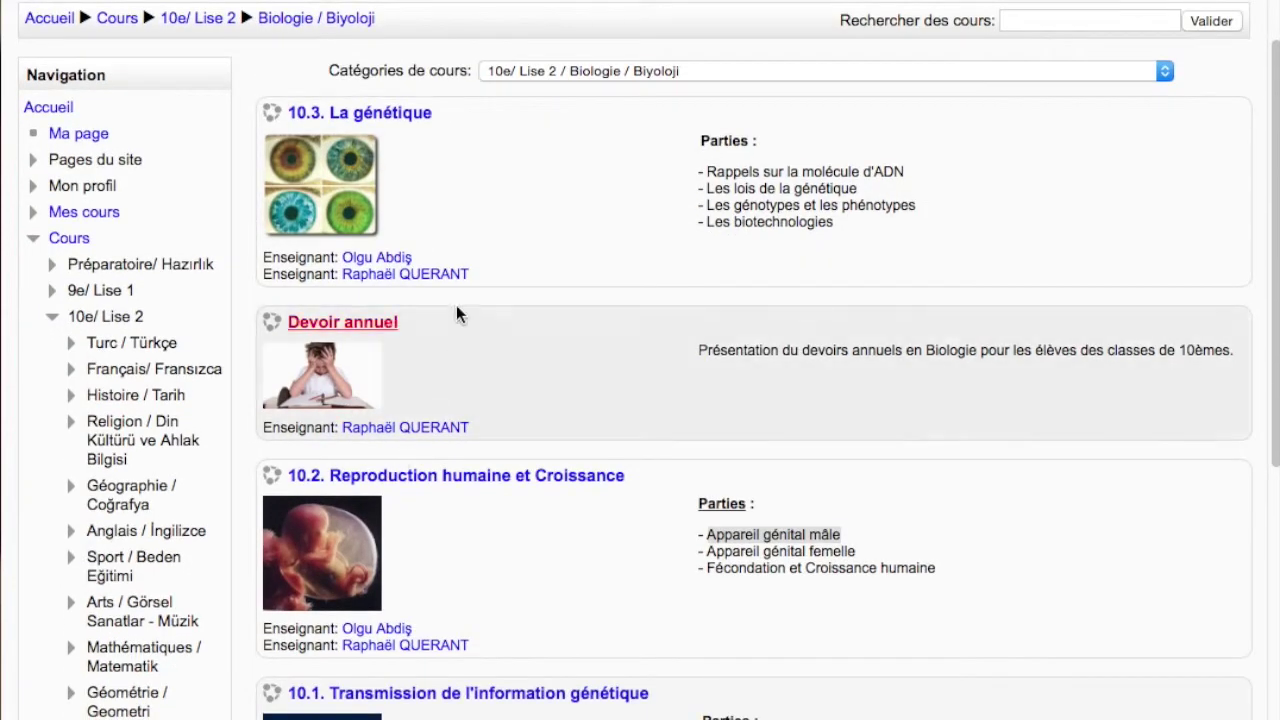
Open the 10.2. Reproduction humaine et Croissance grades and highlight the 95,00 % Test 1 result
click(421, 475)
scroll(440, 468, down, 5)
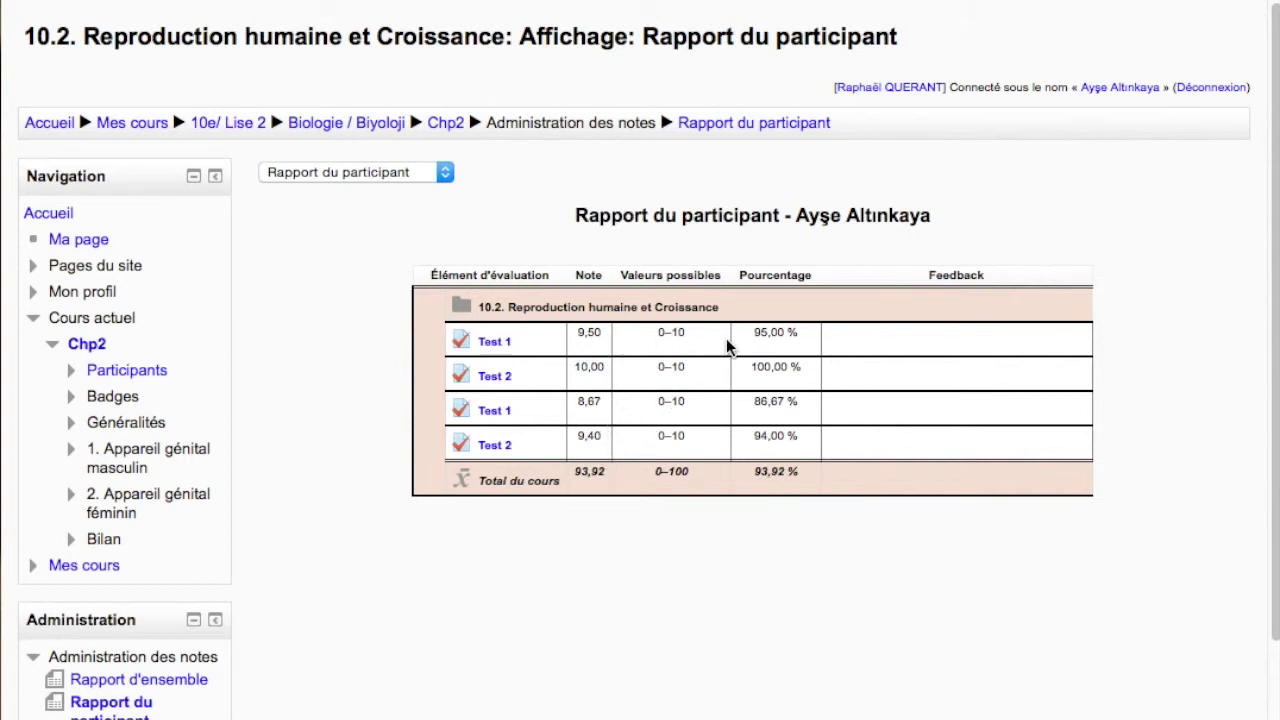
drag(753, 332, 798, 334)
drag(751, 369, 798, 437)
click(759, 476)
Scroll the four-test report to the 93,92 course total, toggling the grade administration links
scroll(189, 525, down, 2)
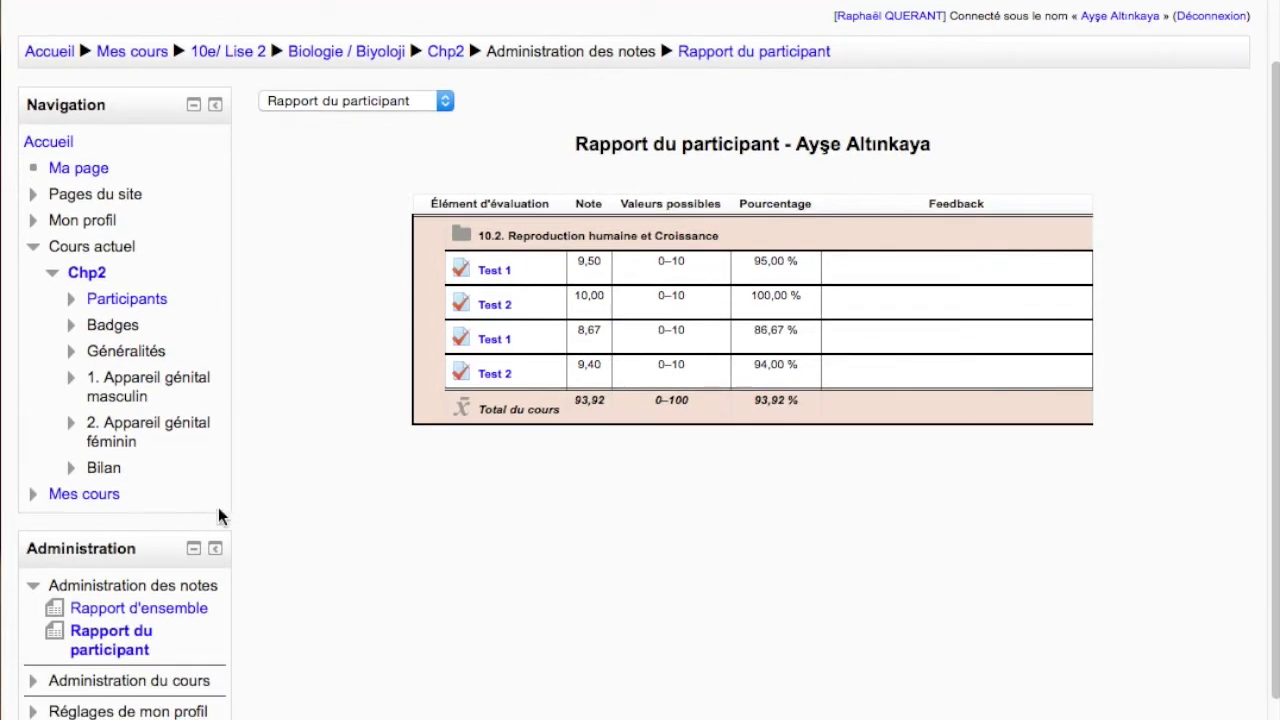
scroll(171, 486, down, 1)
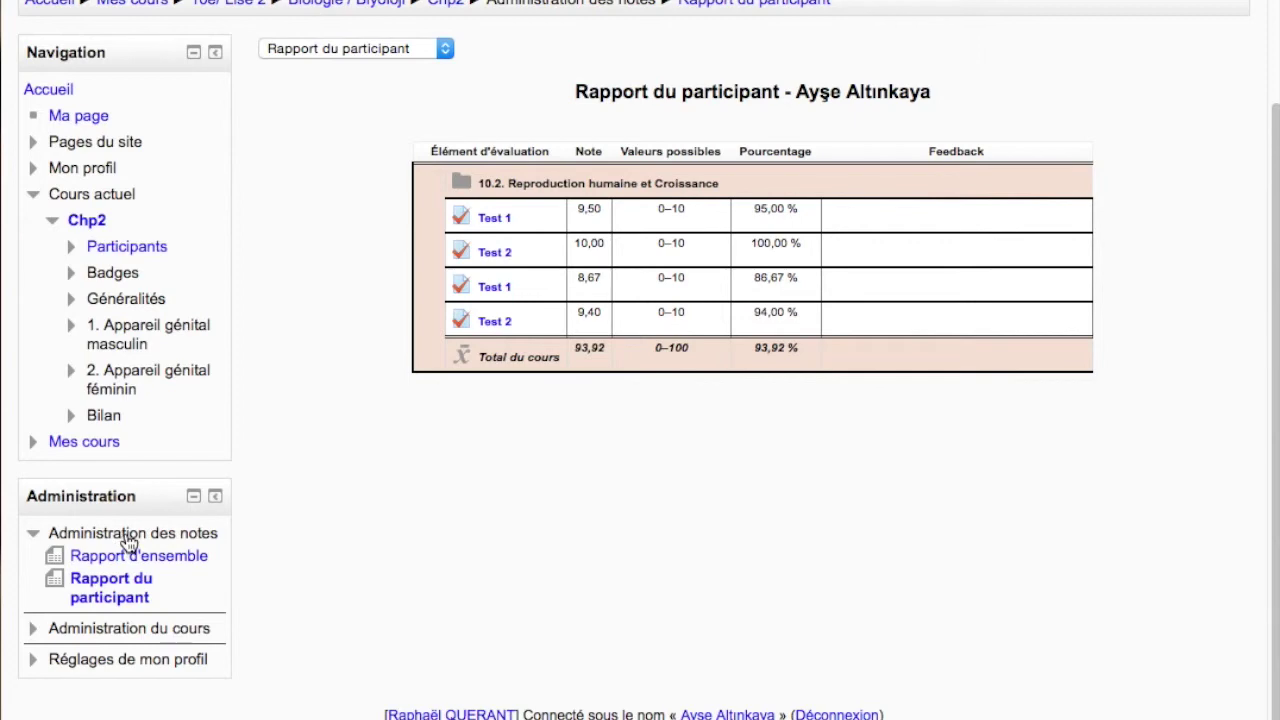
click(130, 536)
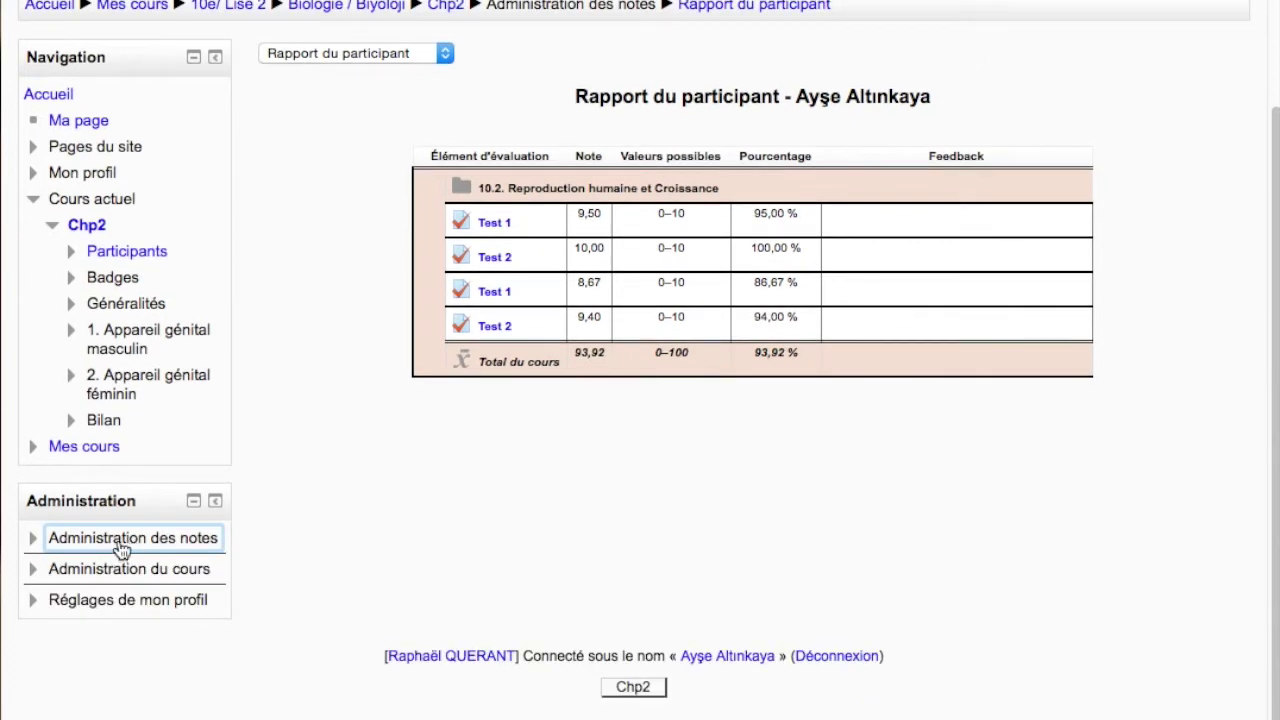
click(121, 546)
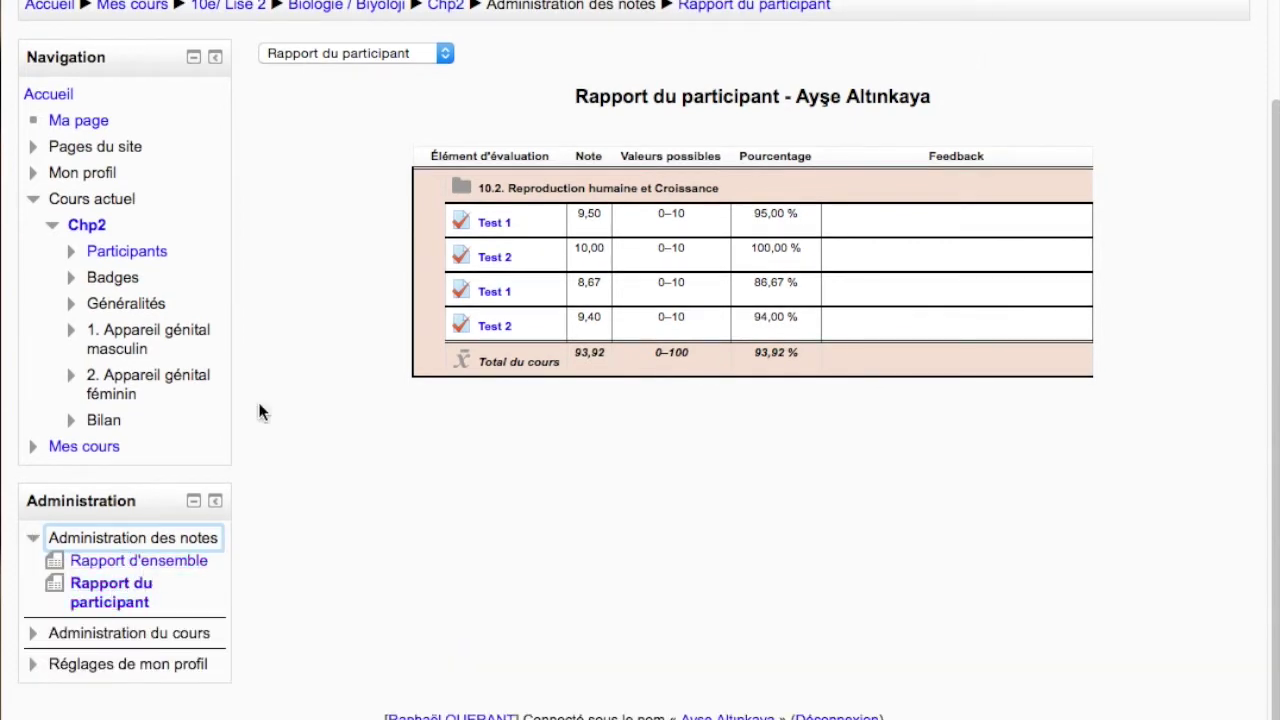
scroll(329, 314, up, 3)
scroll(175, 710, down, 5)
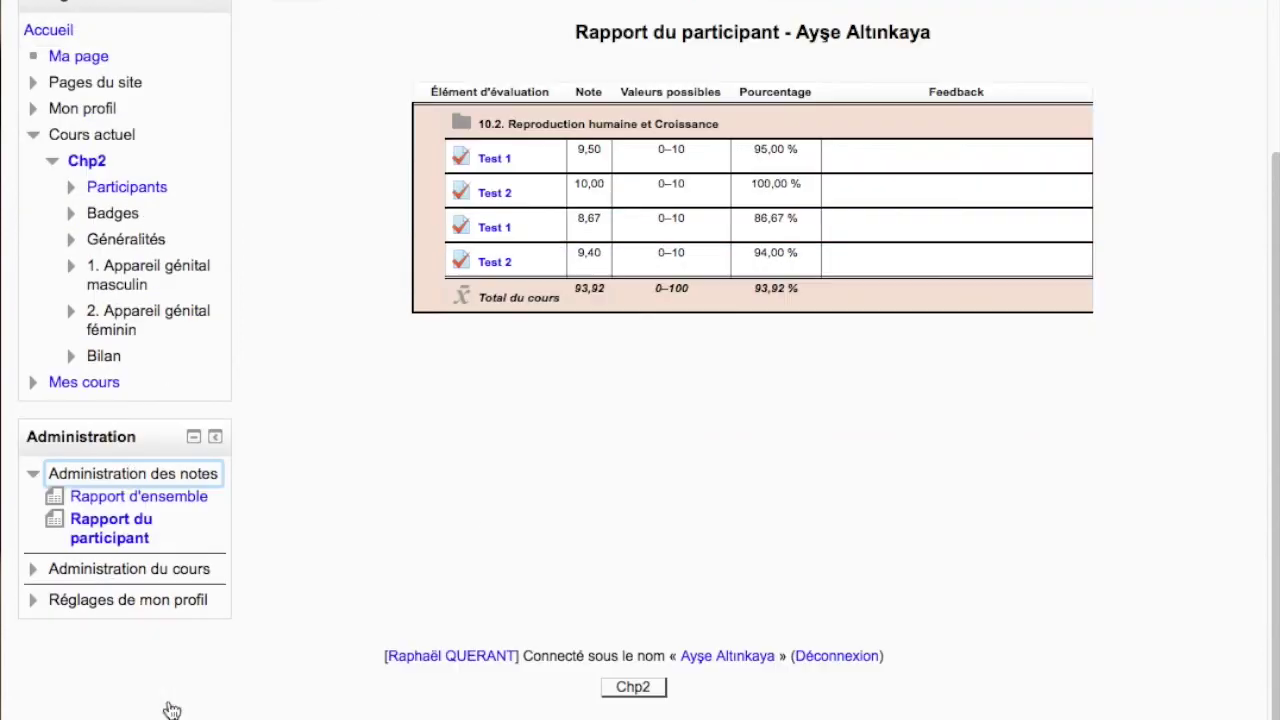
Look through the 'Rapport d'ensemble' grade report, then return to the 'Rapport du participant' report
click(121, 498)
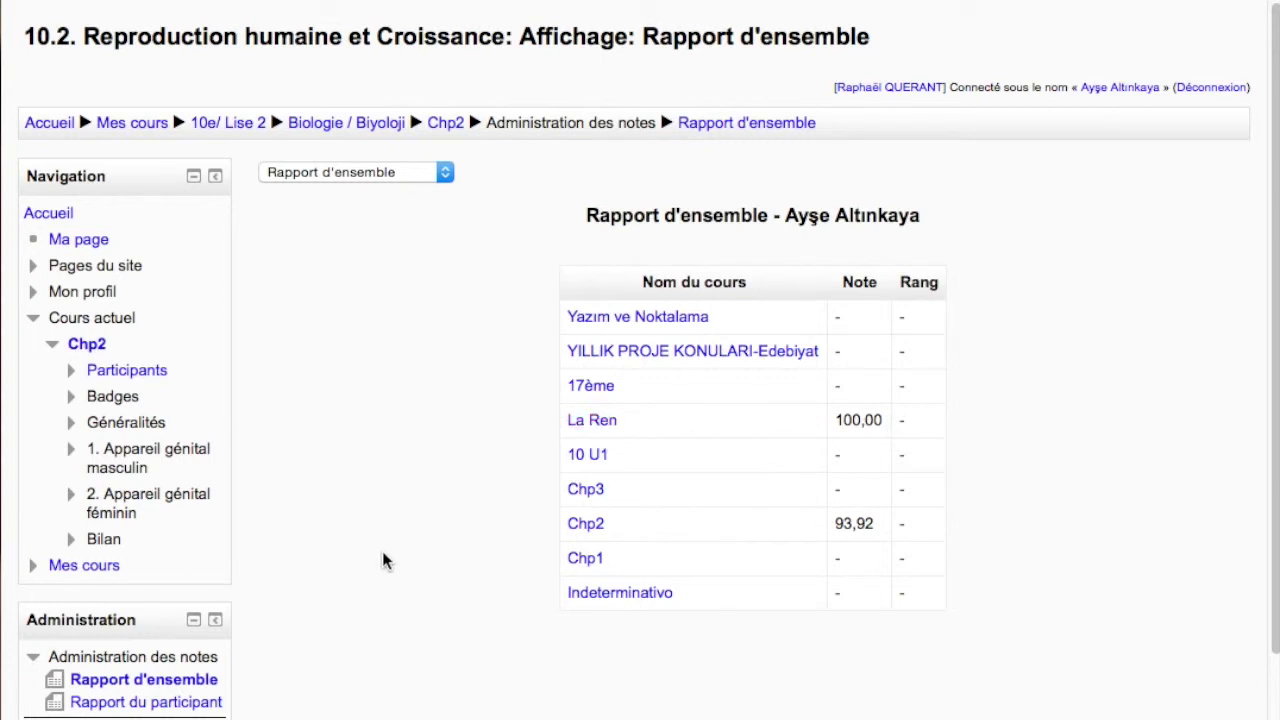
scroll(477, 534, down, 3)
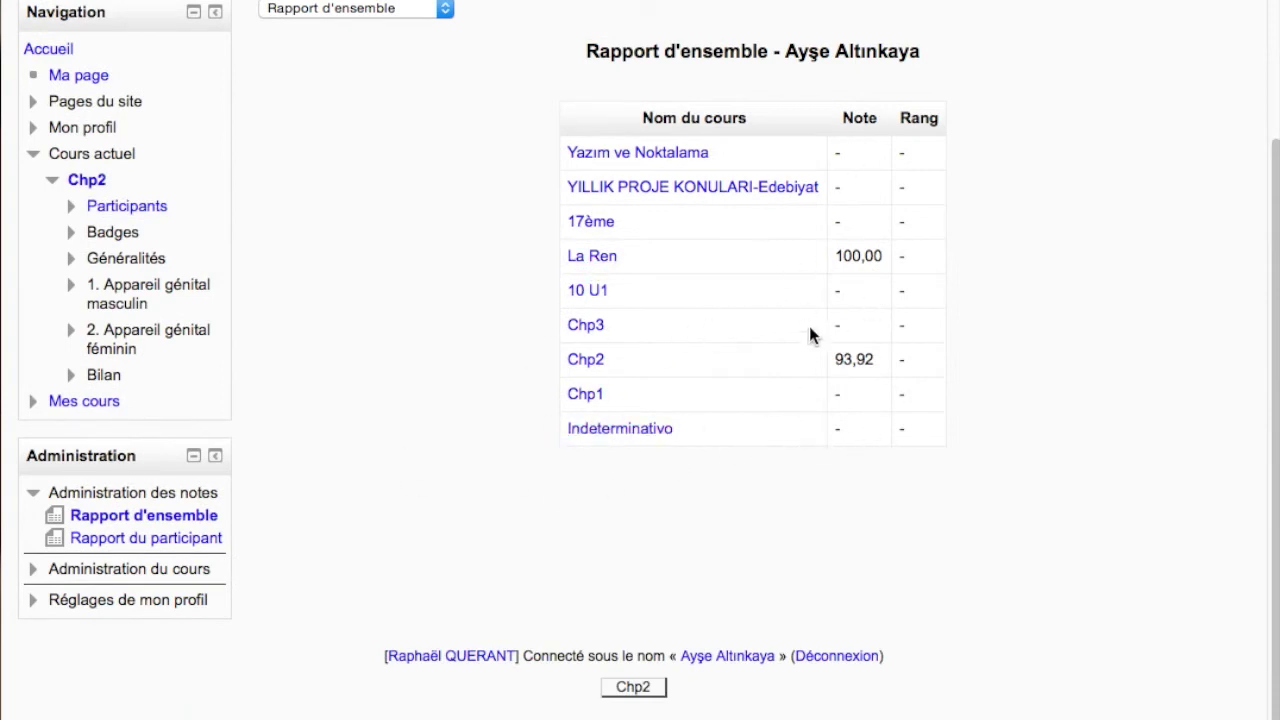
click(155, 539)
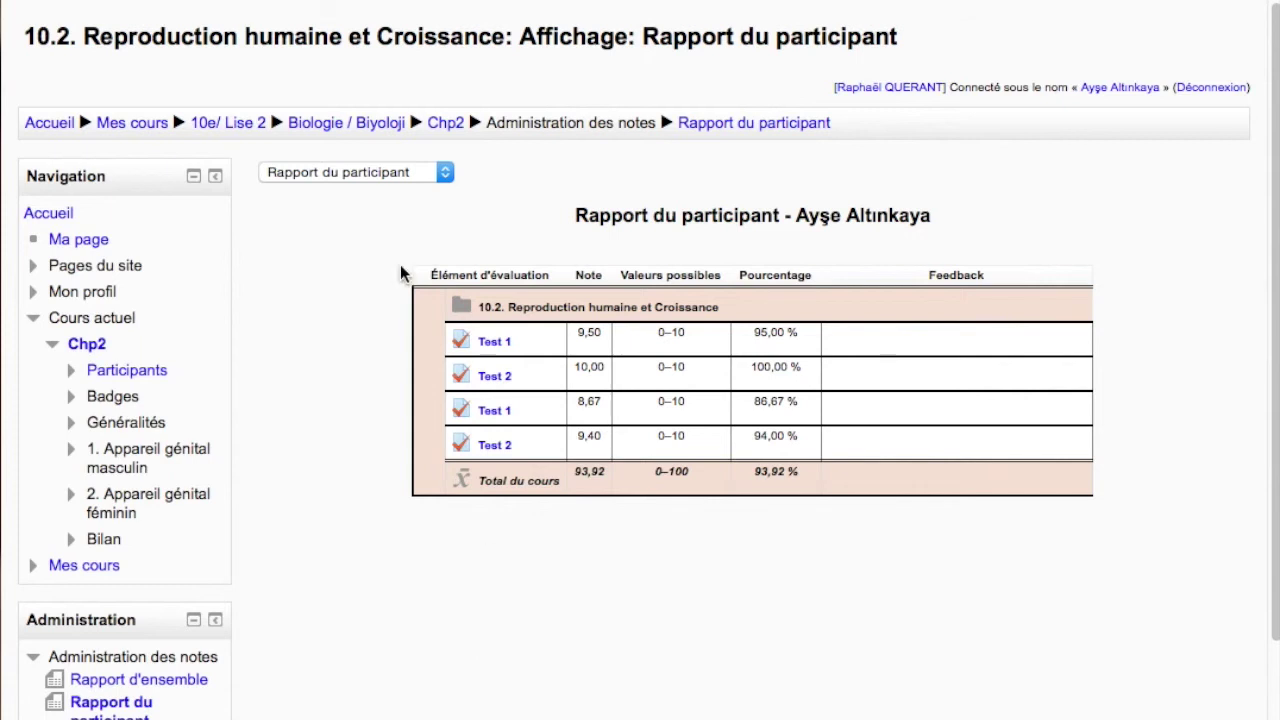
click(445, 172)
click(446, 173)
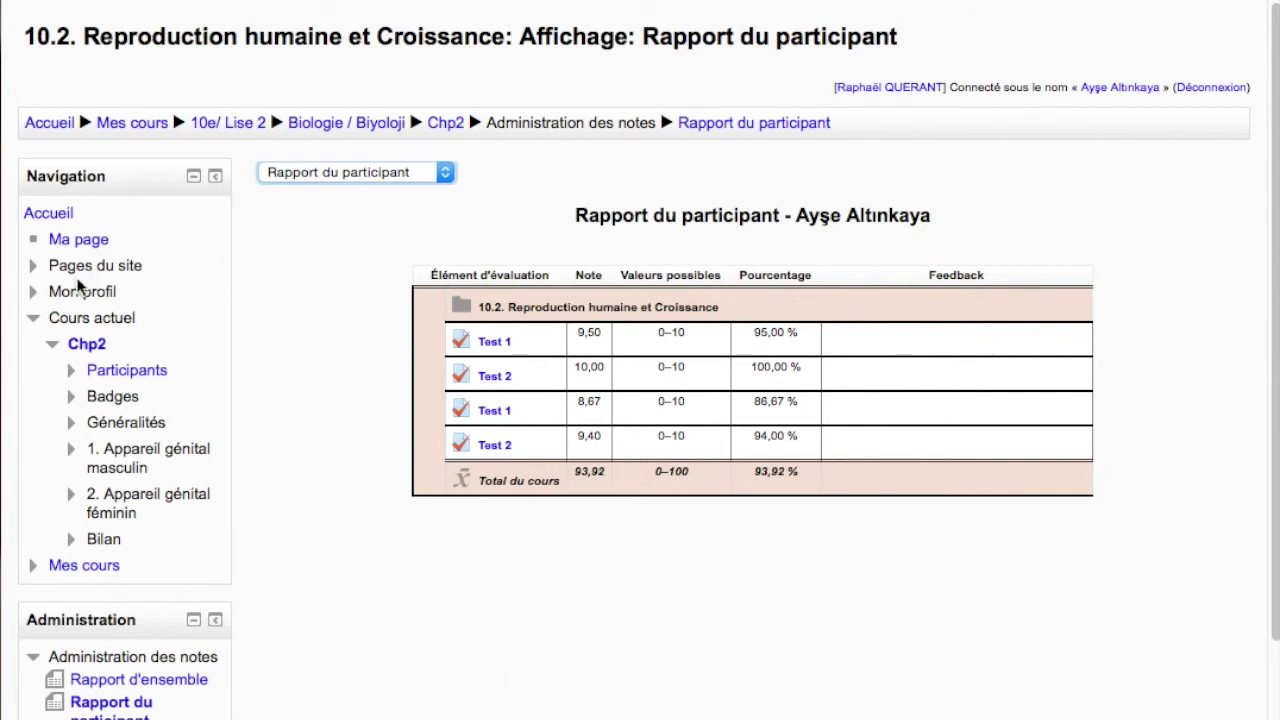
Go to the Accueil site home and undock all side blocks back onto the page
click(52, 126)
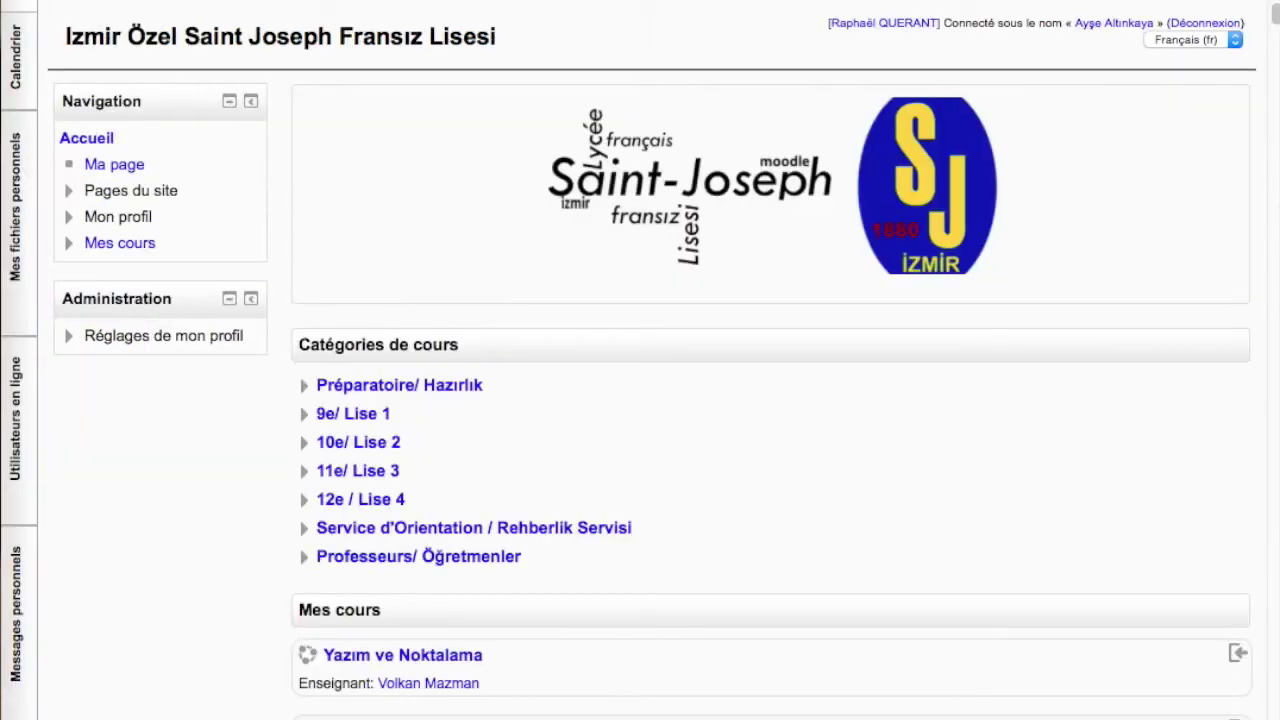
mouse_move(35, 641)
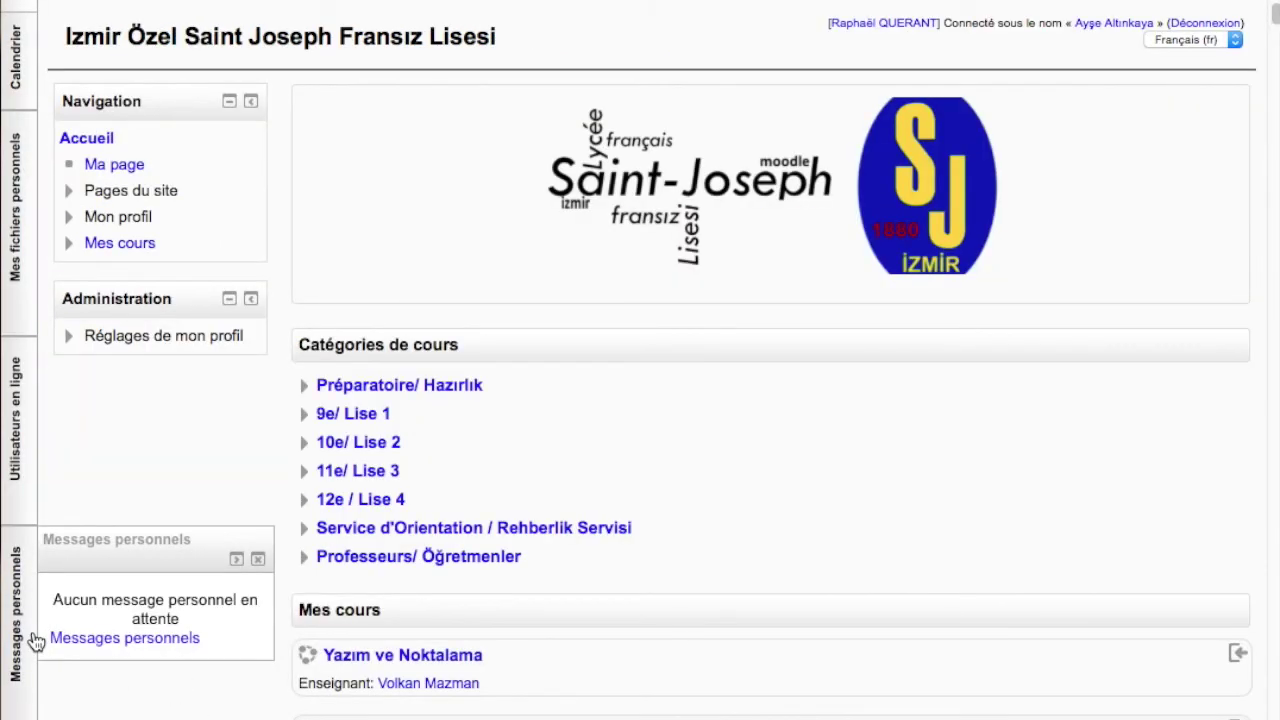
click(20, 714)
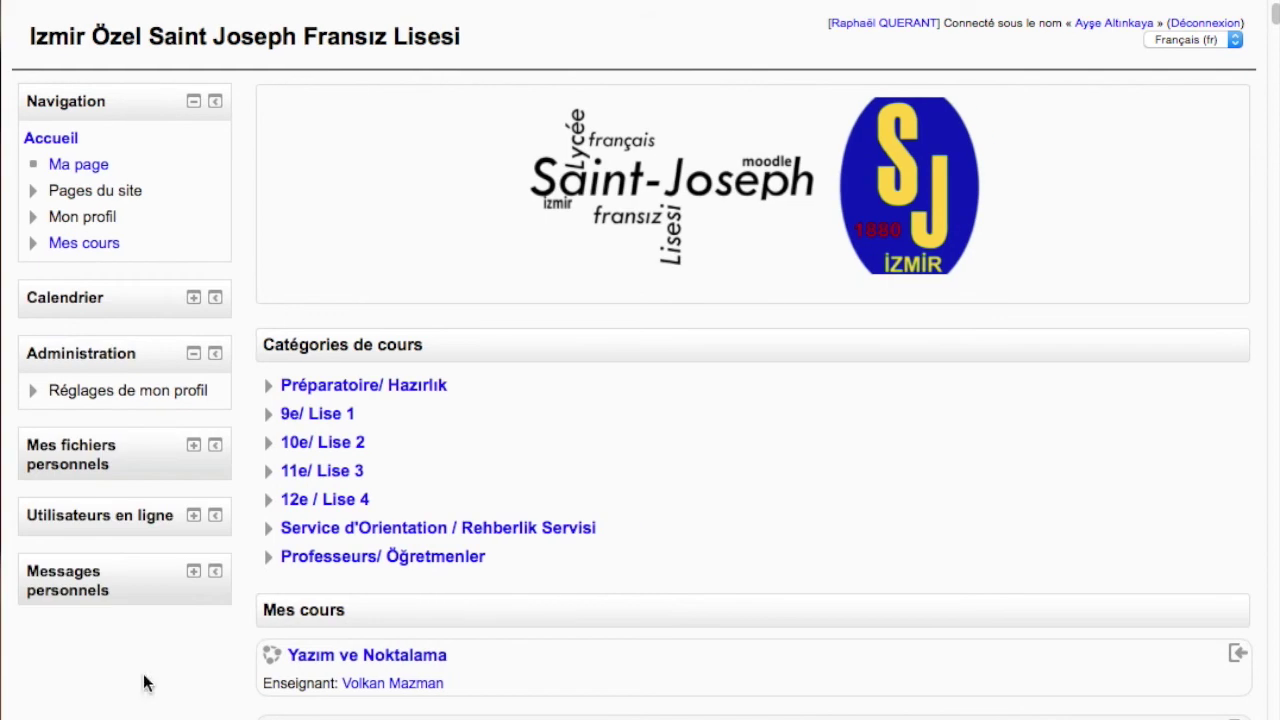